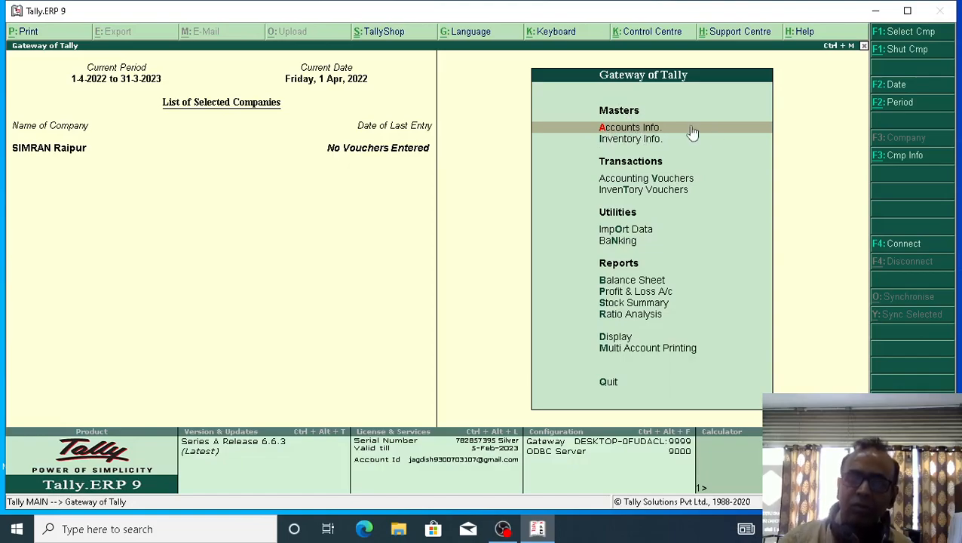
{"action": "left_click", "coordinate": [692, 129]}
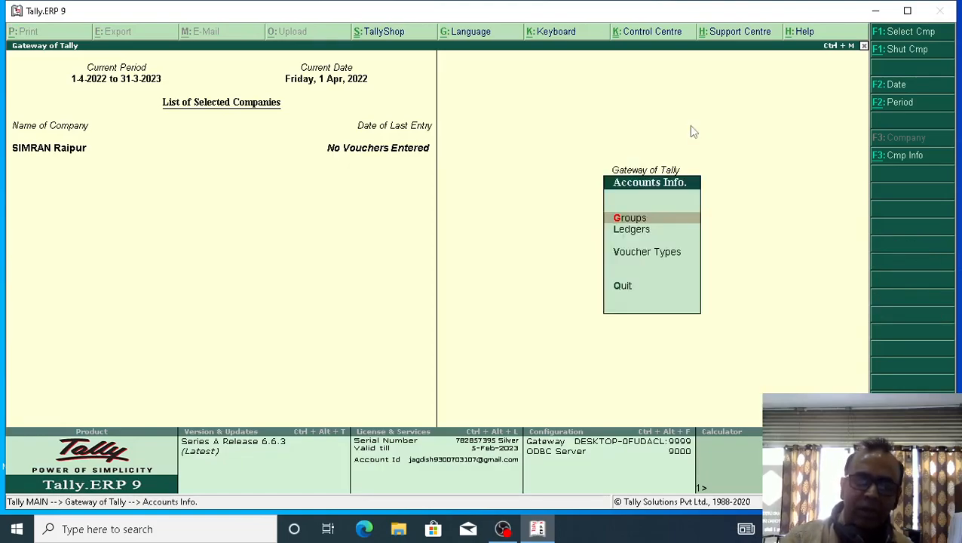
{"action": "key", "text": "Down"}
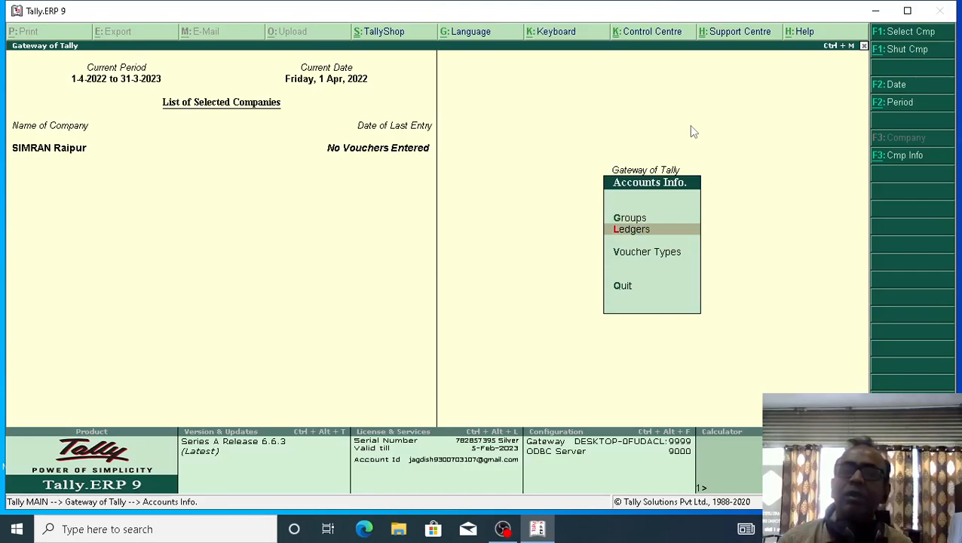
{"action": "key", "text": "Return"}
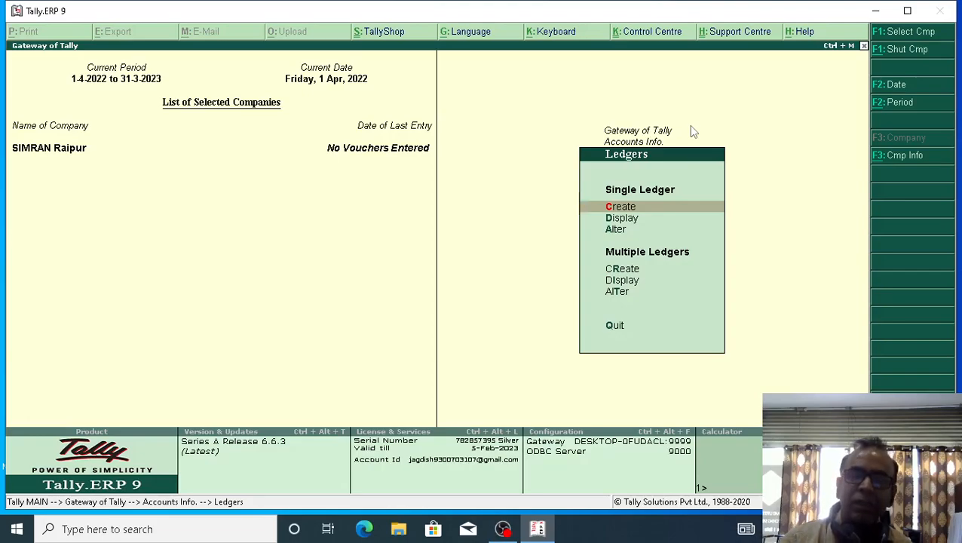
{"action": "key", "text": "Down"}
{"action": "key", "text": "Down"}
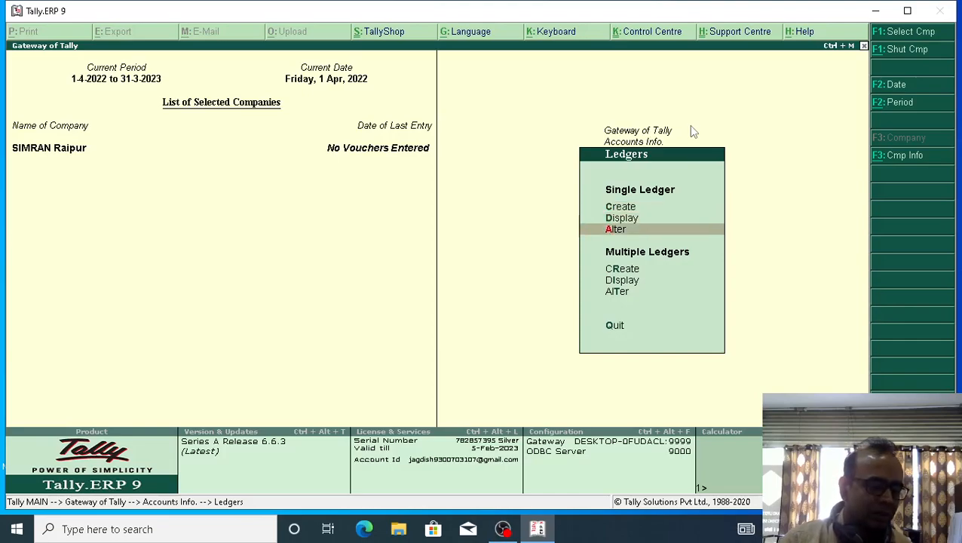
{"action": "key", "text": "Escape"}
{"action": "key", "text": "Escape"}
- Start a new journal accounting voucher and debit Cash with 50,000
{"action": "key", "text": "Down"}
{"action": "key", "text": "Down"}
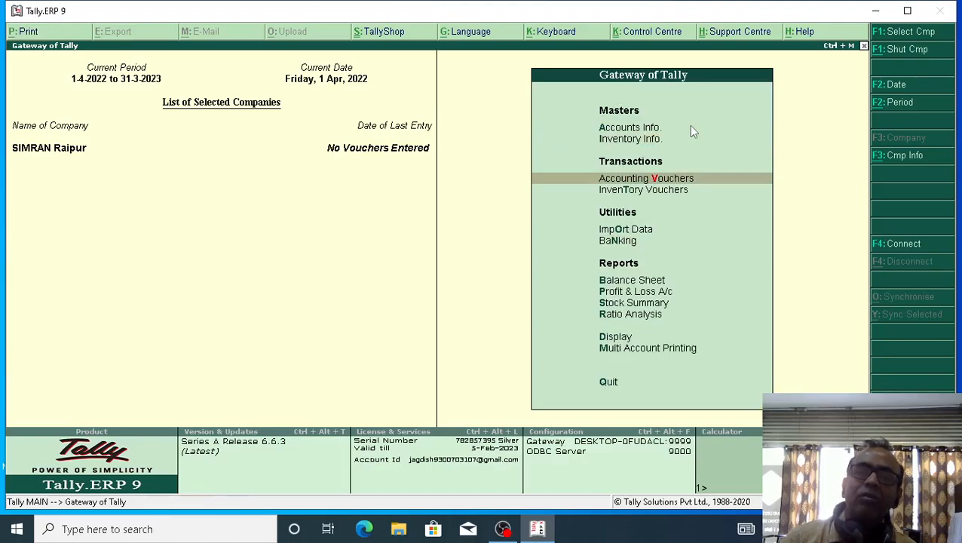
{"action": "key", "text": "Return"}
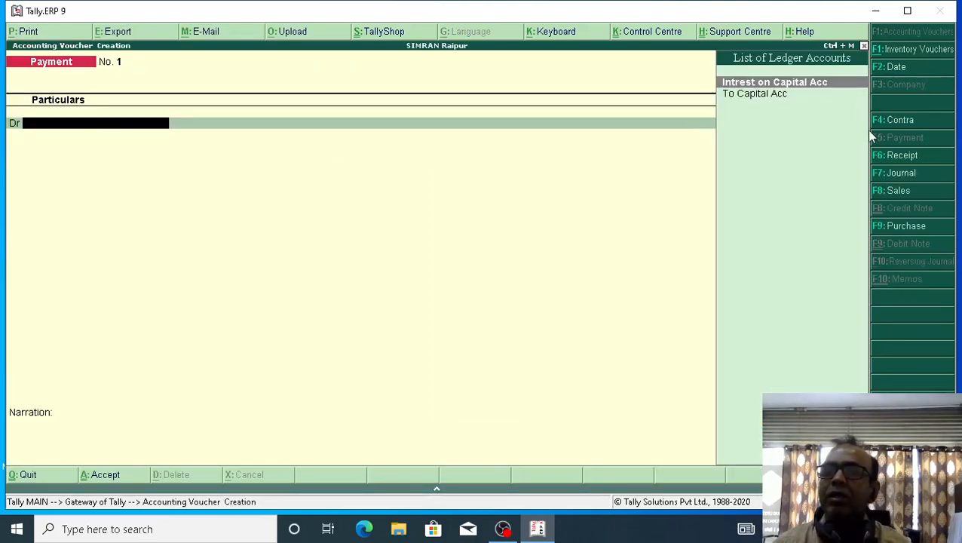
{"action": "left_click", "coordinate": [898, 172]}
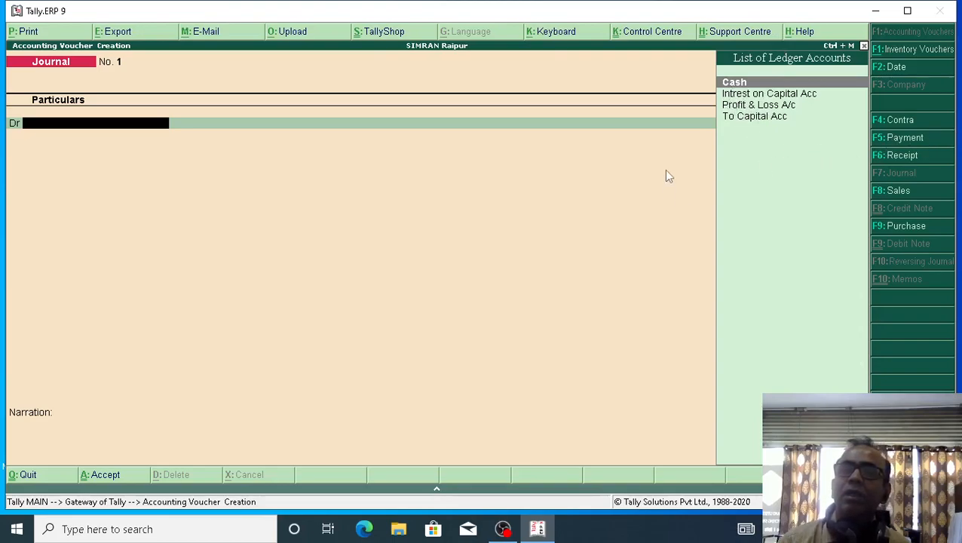
{"action": "key", "text": "Return"}
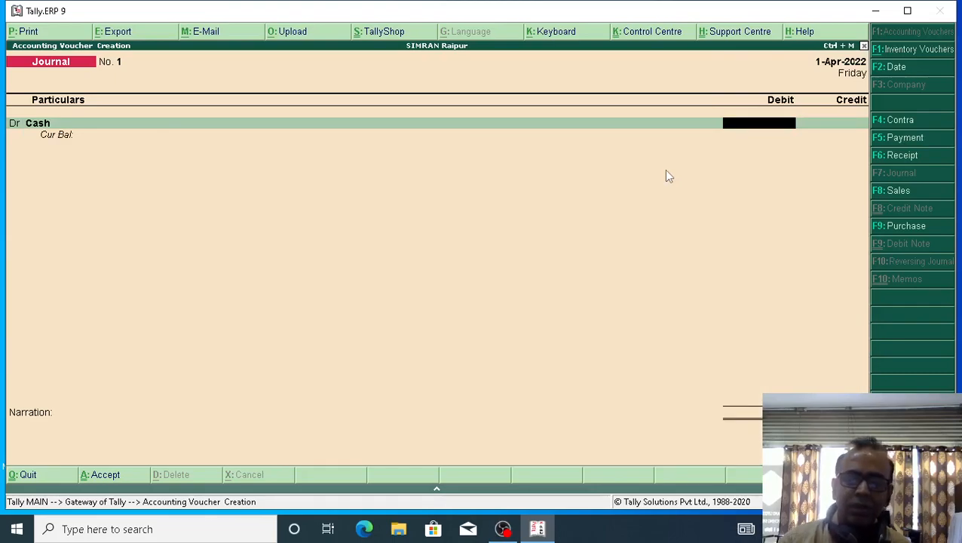
{"action": "type", "text": "50000"}
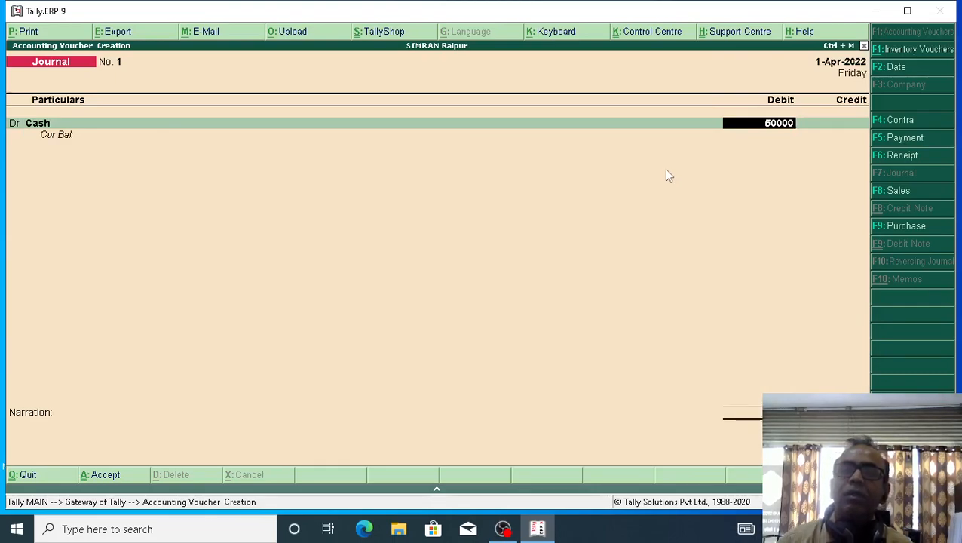
{"action": "key", "text": "Return"}
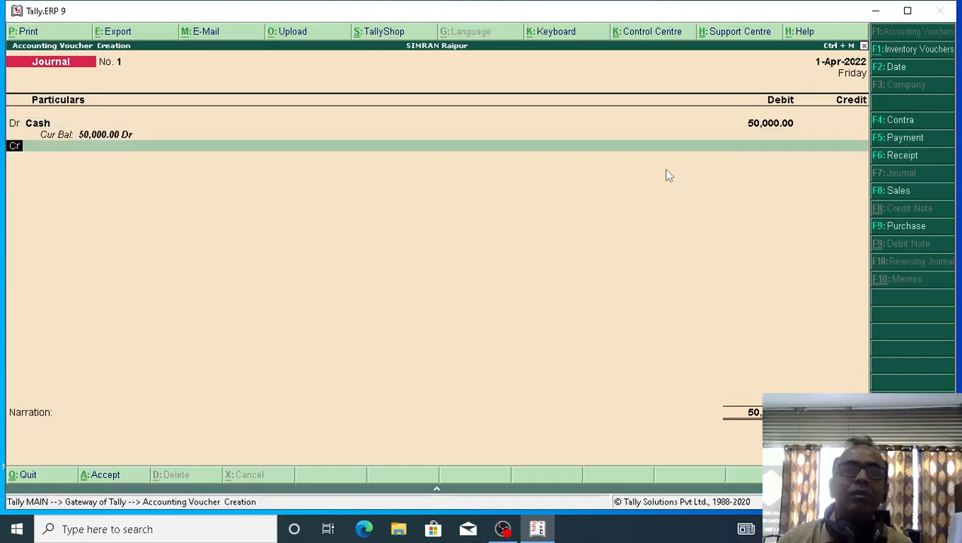
- Credit the To Capital Acc ledger with 50,000 in the journal voucher
{"action": "key", "text": "Return"}
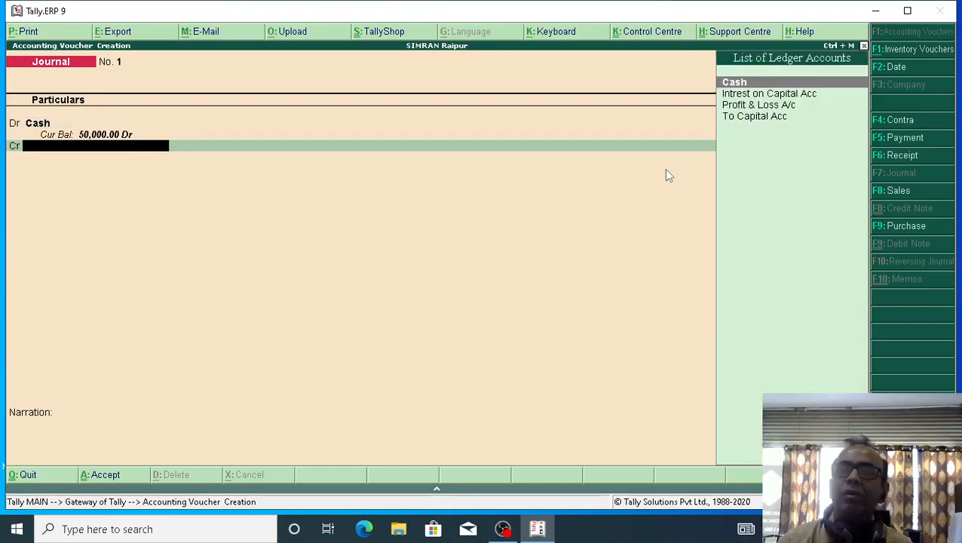
{"action": "key", "text": "Down"}
{"action": "key", "text": "Down"}
{"action": "key", "text": "Down"}
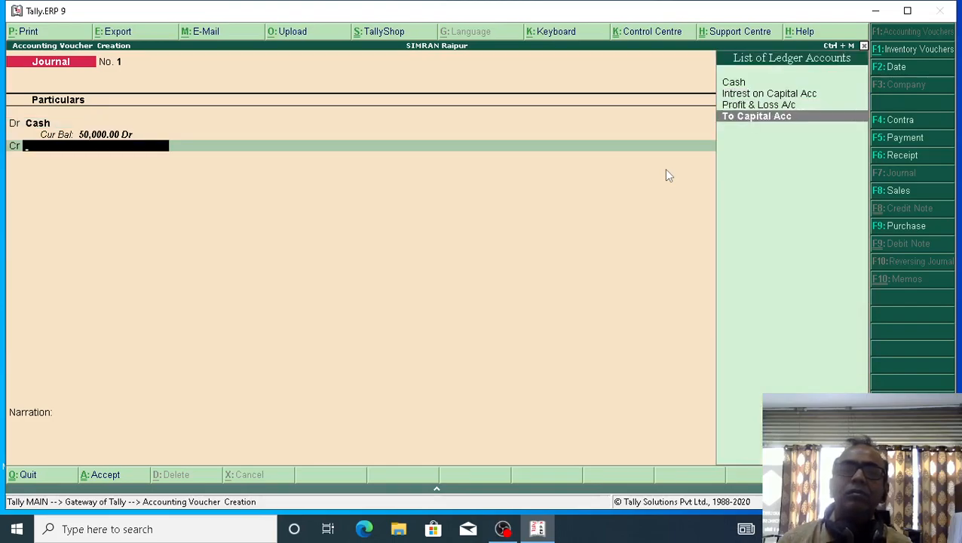
{"action": "key", "text": "Return"}
- Rename the voucher's credited ledger from within the entry to Capital Acc, keeping its group and inventory setting
{"action": "key", "text": "BackSpace"}
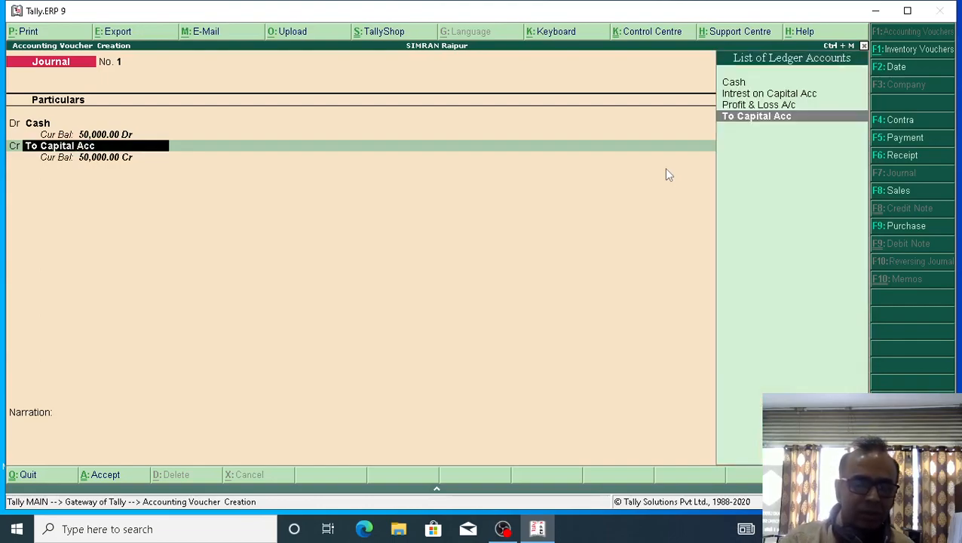
{"action": "key", "text": "ctrl+Return"}
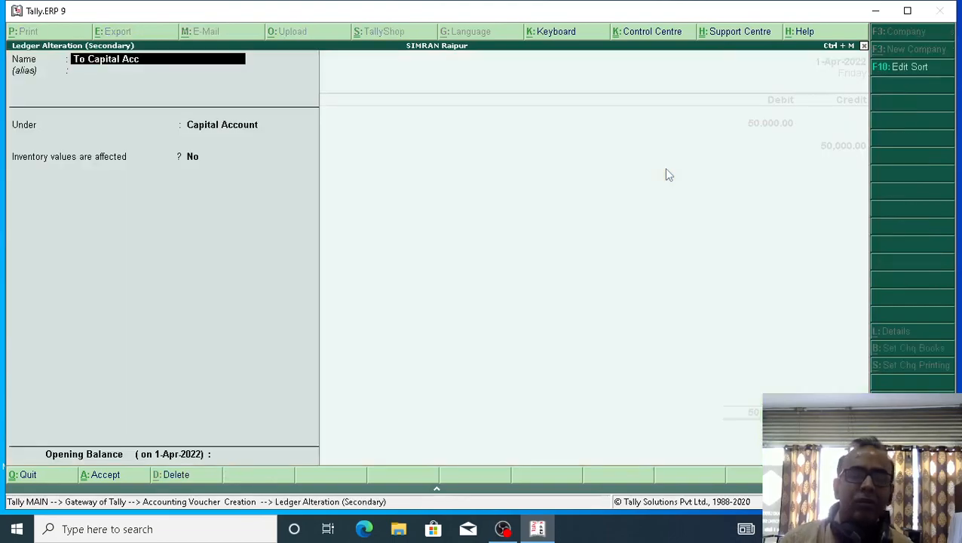
{"action": "key", "text": "Home"}
{"action": "key", "text": "Delete"}
{"action": "key", "text": "Delete"}
{"action": "key", "text": "Delete"}
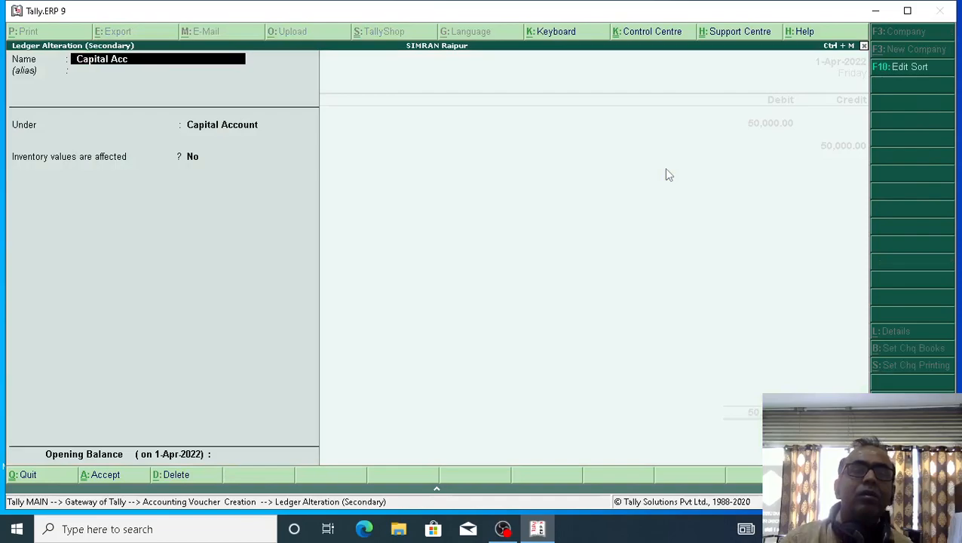
{"action": "key", "text": "Return"}
{"action": "key", "text": "Return"}
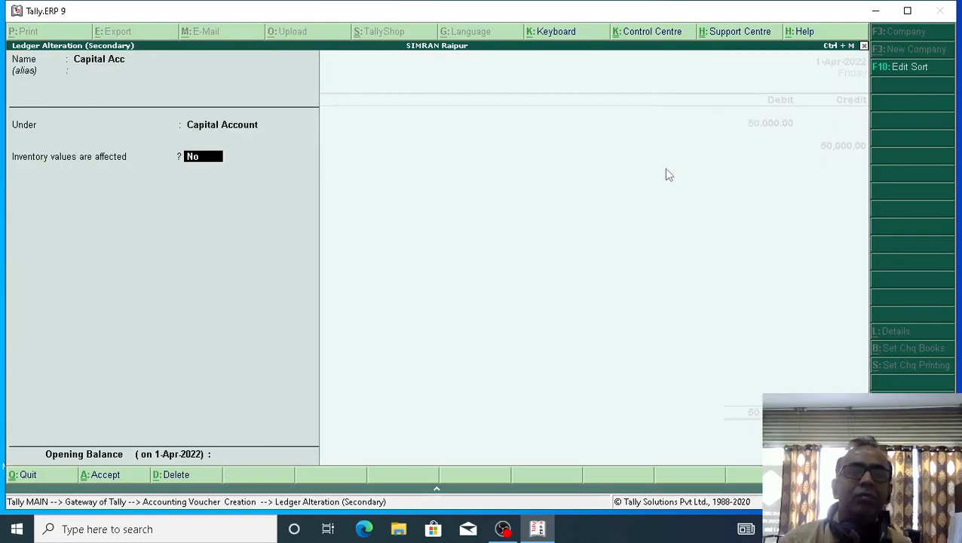
{"action": "key", "text": "Return"}
{"action": "key", "text": "Return"}
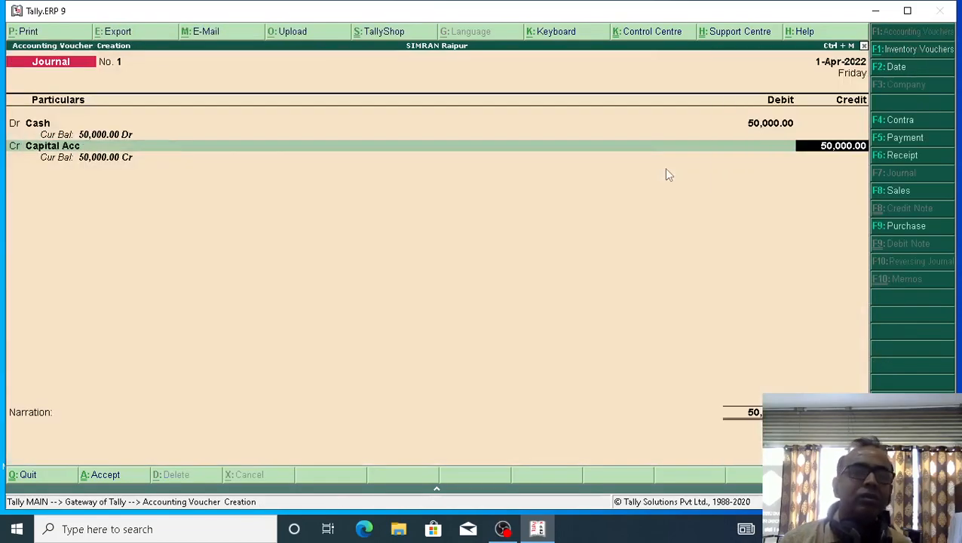
- Enter the narration "being amt invested", save the journal voucher and leave voucher creation
{"action": "key", "text": "Return"}
{"action": "type", "text": "being"}
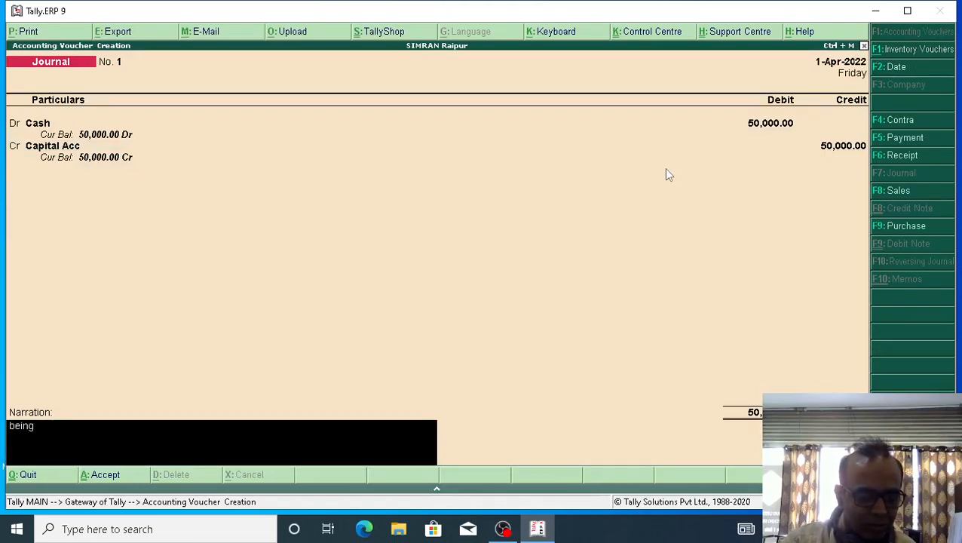
{"action": "type", "text": " amt"}
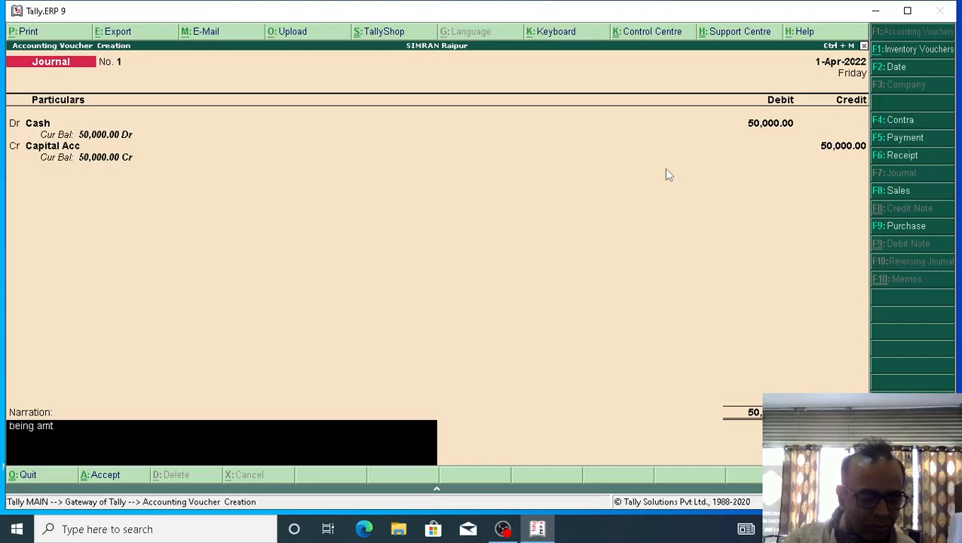
{"action": "type", "text": " invest"}
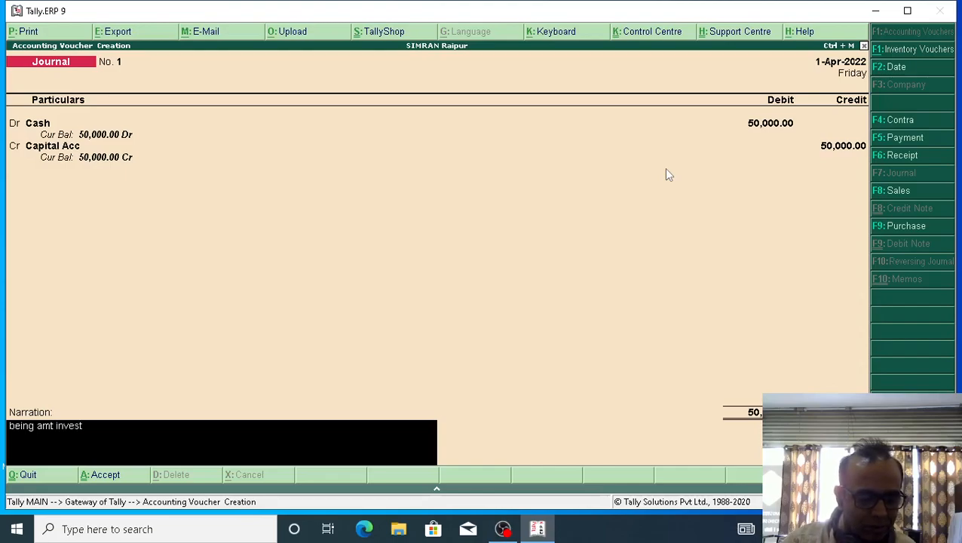
{"action": "type", "text": "ed"}
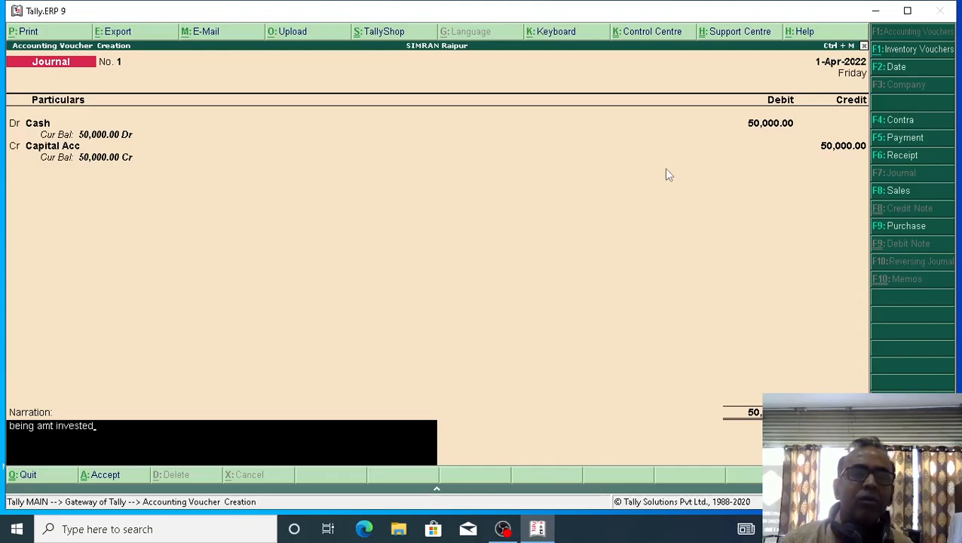
{"action": "key", "text": "Return"}
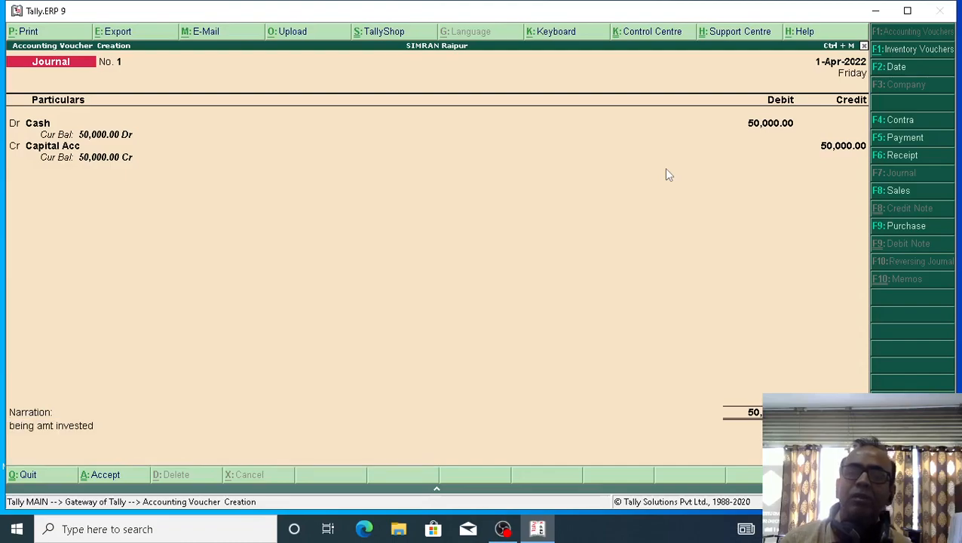
{"action": "key", "text": "Return"}
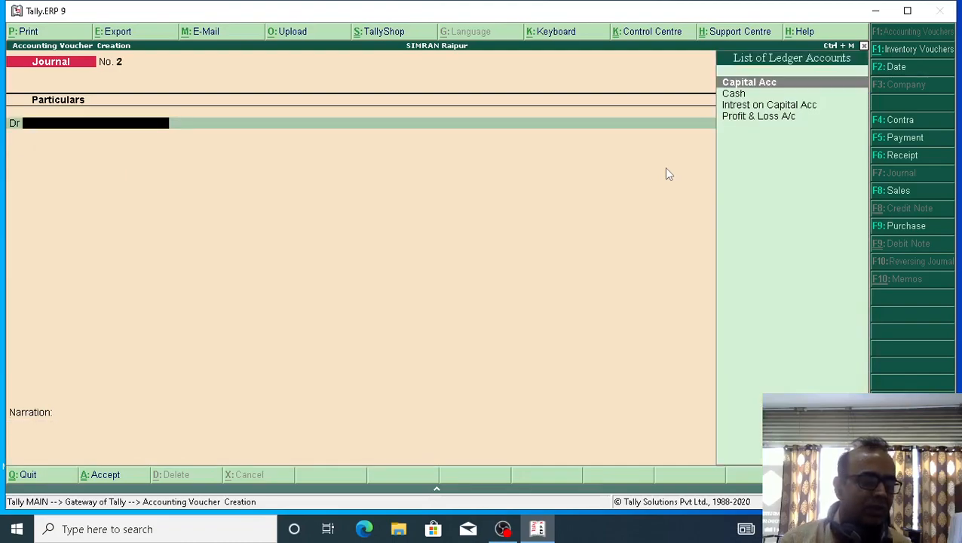
{"action": "key", "text": "Escape"}
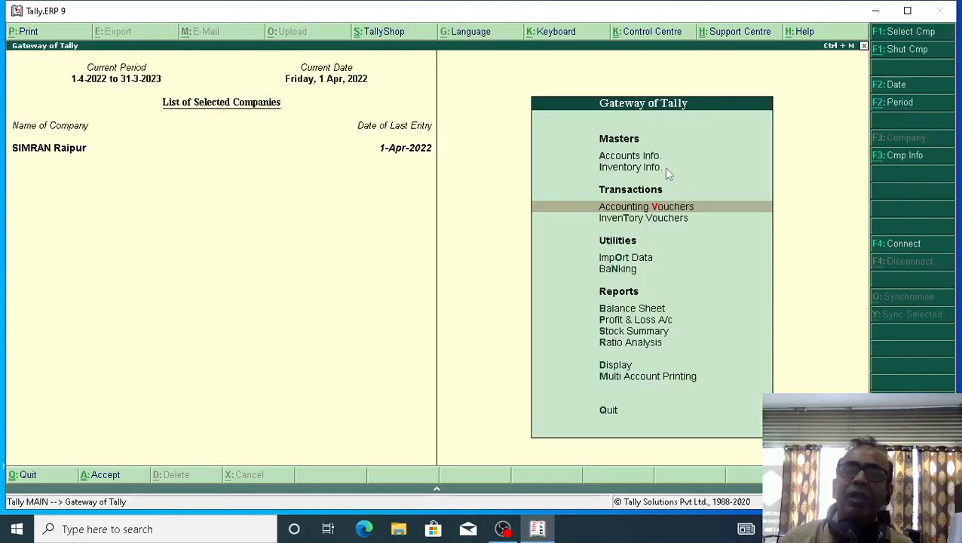
{"action": "key", "text": "Up"}
{"action": "key", "text": "Up"}
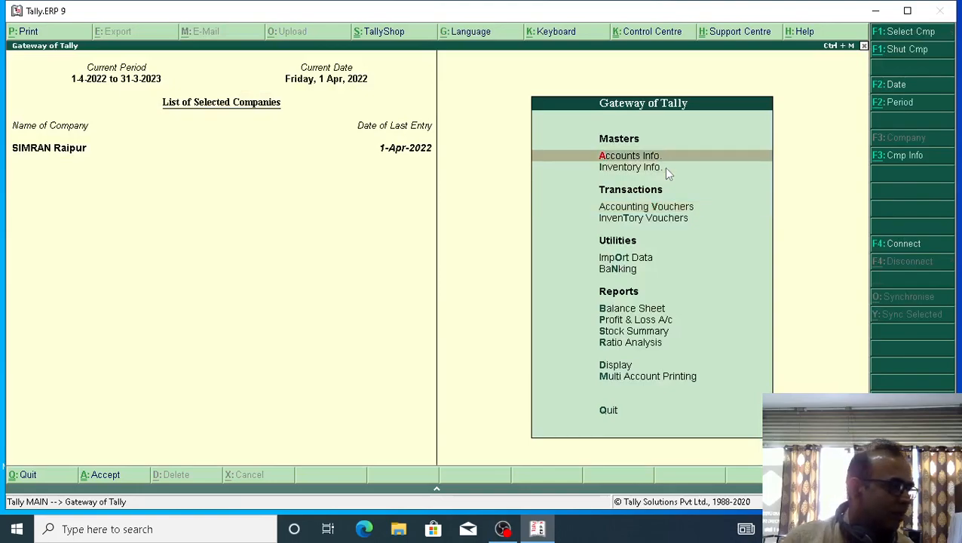
{"action": "key", "text": "Down"}
{"action": "key", "text": "Down"}
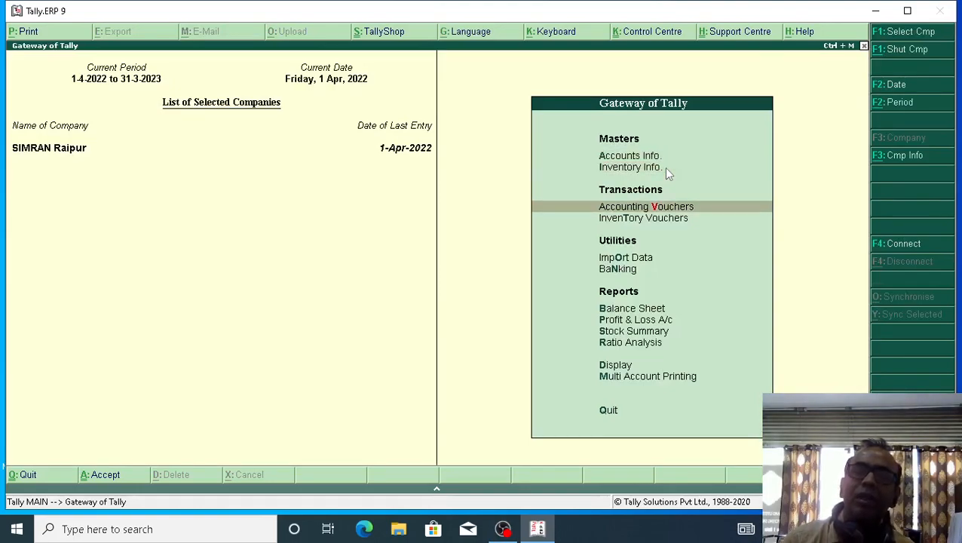
- Open the Journal Register among the account books and list April's journal vouchers
{"action": "key", "text": "Down"}
{"action": "key", "text": "Down"}
{"action": "key", "text": "Down"}
{"action": "key", "text": "Down"}
{"action": "key", "text": "Down"}
{"action": "key", "text": "Down"}
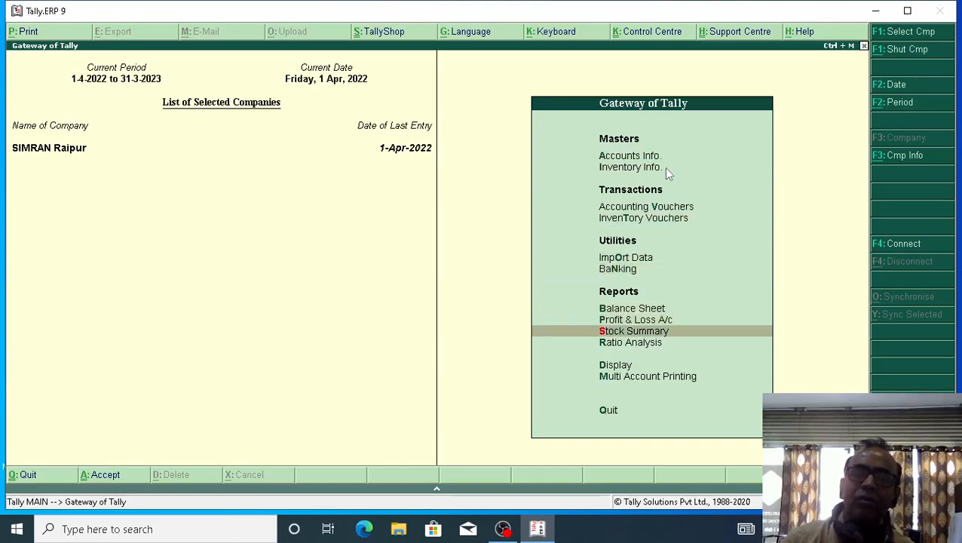
{"action": "key", "text": "Down"}
{"action": "key", "text": "Down"}
{"action": "key", "text": "Return"}
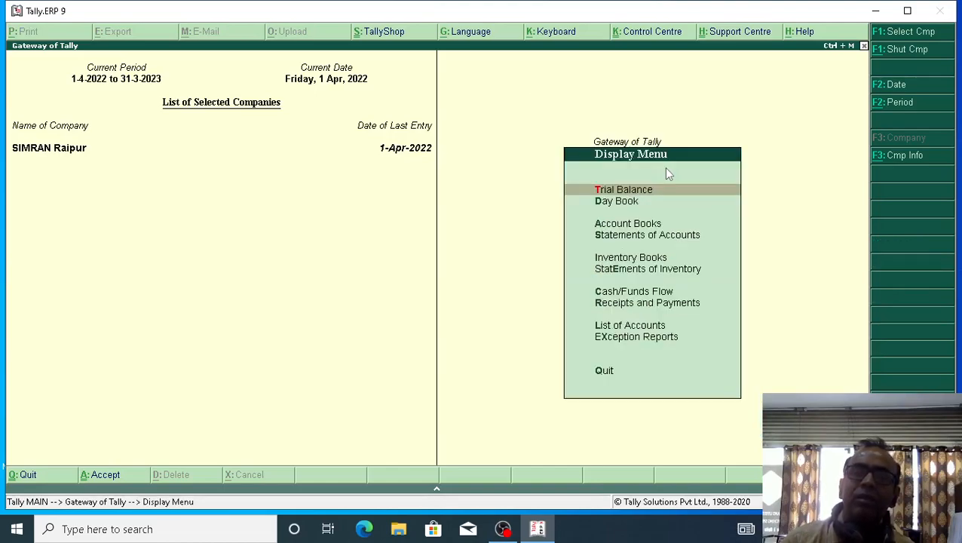
{"action": "key", "text": "Down"}
{"action": "key", "text": "Down"}
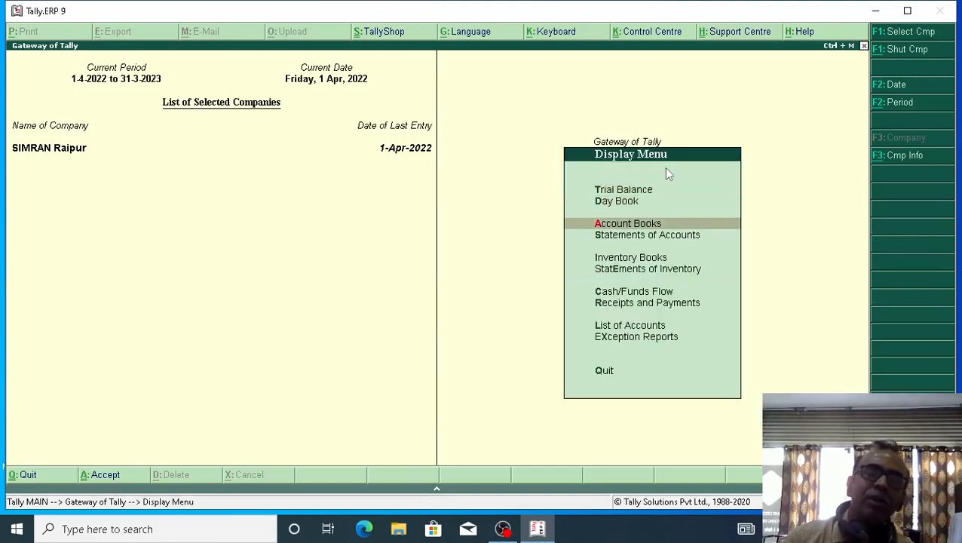
{"action": "key", "text": "Return"}
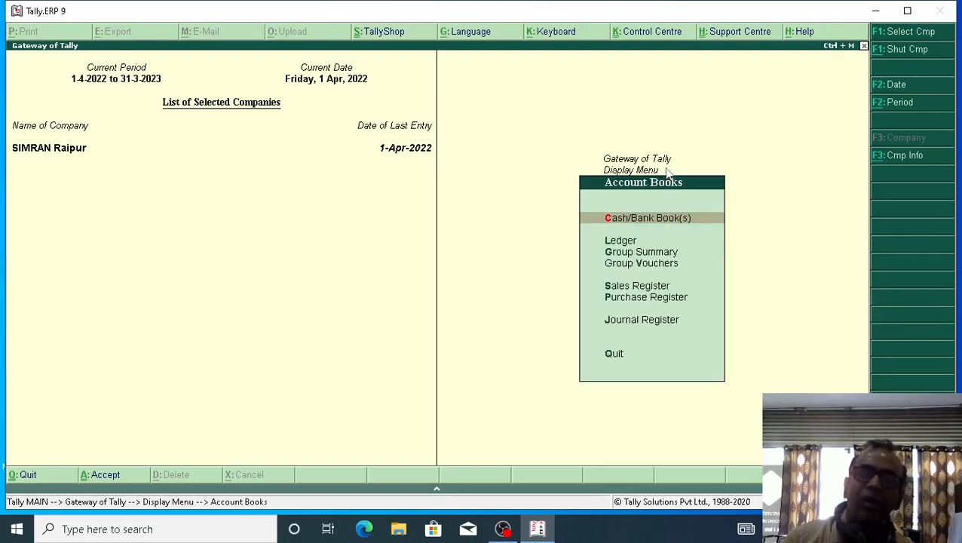
{"action": "key", "text": "Down"}
{"action": "key", "text": "Down"}
{"action": "key", "text": "Down"}
{"action": "key", "text": "Down"}
{"action": "key", "text": "Down"}
{"action": "key", "text": "Down"}
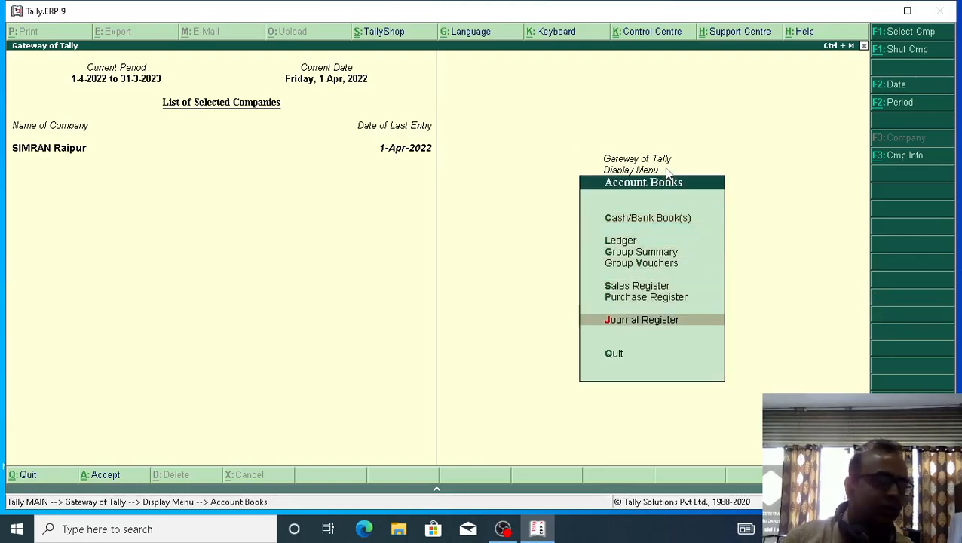
{"action": "key", "text": "Return"}
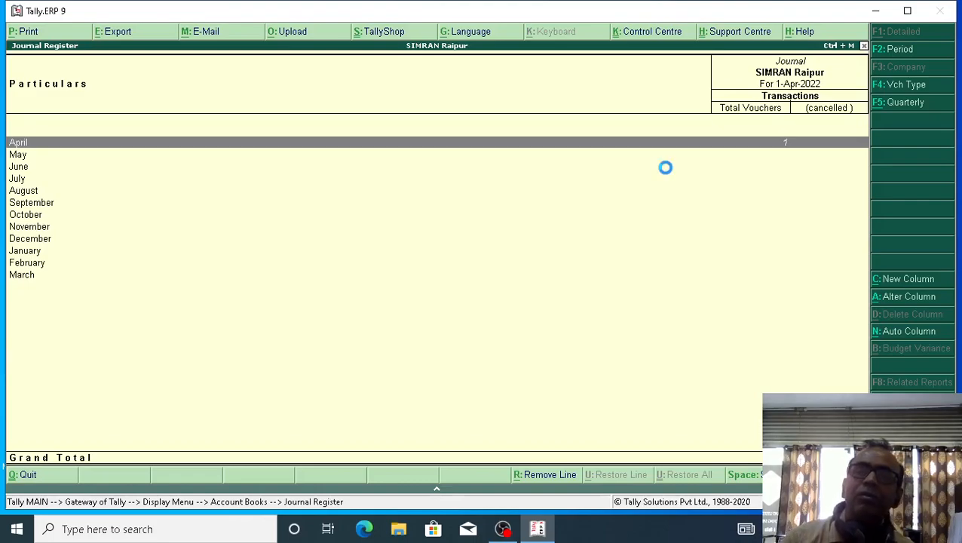
{"action": "key", "text": "Return"}
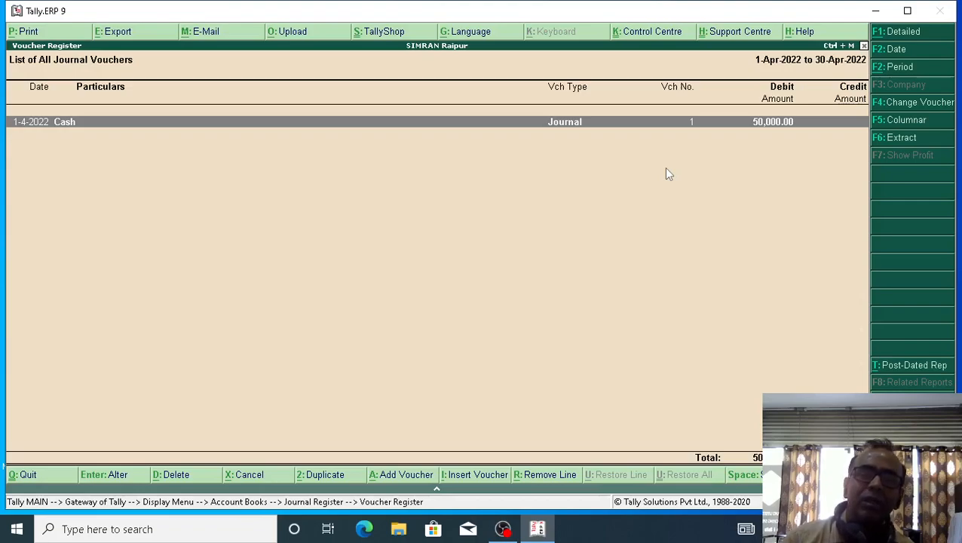
- Alter April's journal voucher, setting its date to 1-May-2022 and the Cash debit to 5,000
{"action": "key", "text": "Return"}
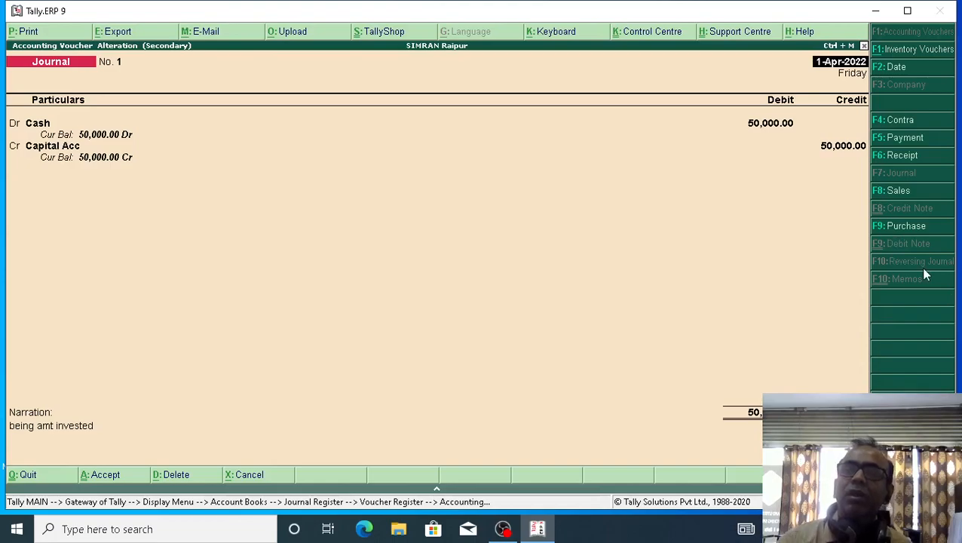
{"action": "type", "text": "1.8"}
{"action": "key", "text": "Return"}
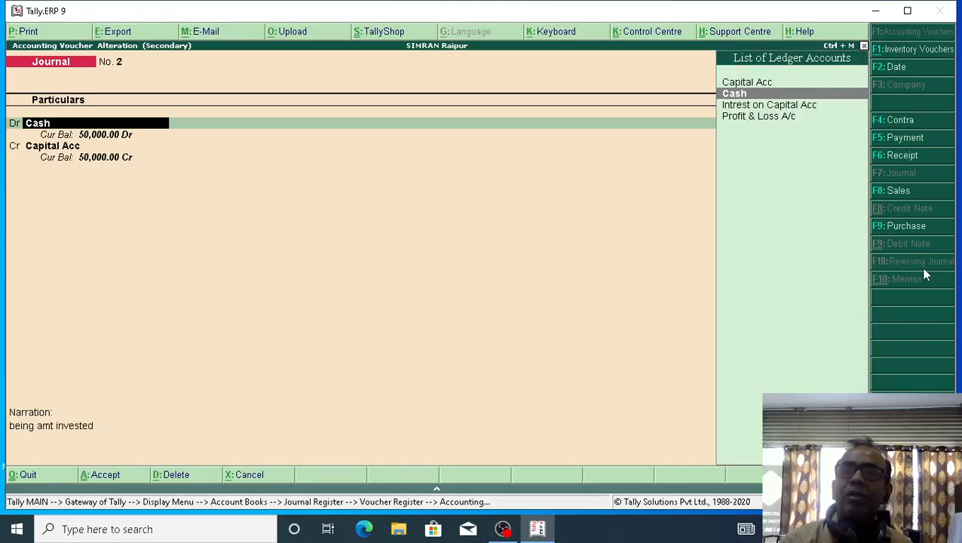
{"action": "key", "text": "Return"}
{"action": "type", "text": "5000"}
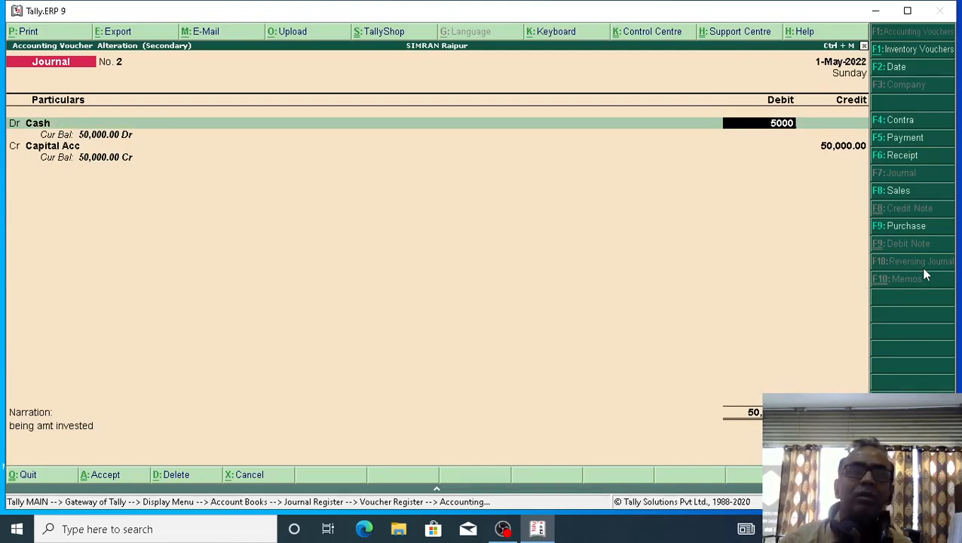
{"action": "key", "text": "Return"}
- Replace the voucher's credited ledger with Intrest on Capital Acc, crediting 5,000
{"action": "key", "text": "Return"}
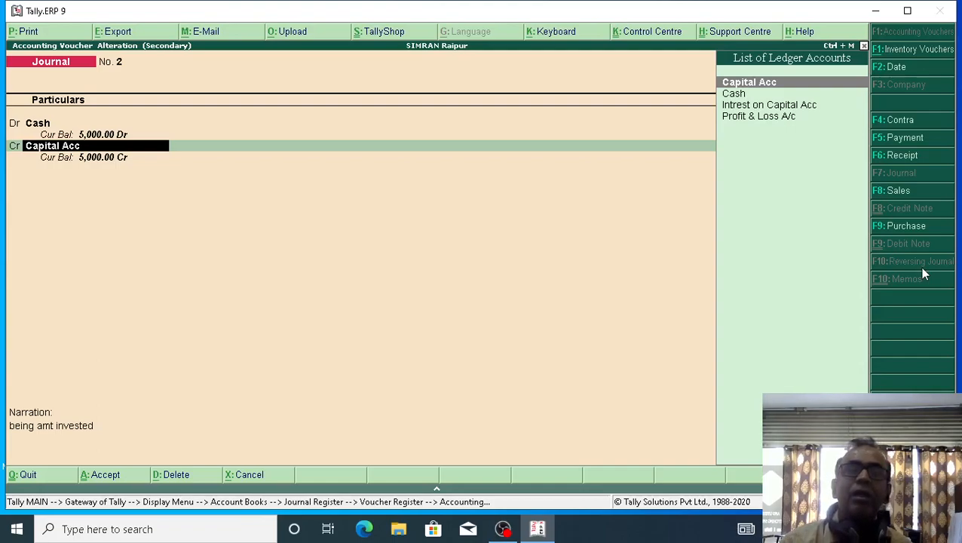
{"action": "key", "text": "Down"}
{"action": "key", "text": "Down"}
{"action": "key", "text": "Return"}
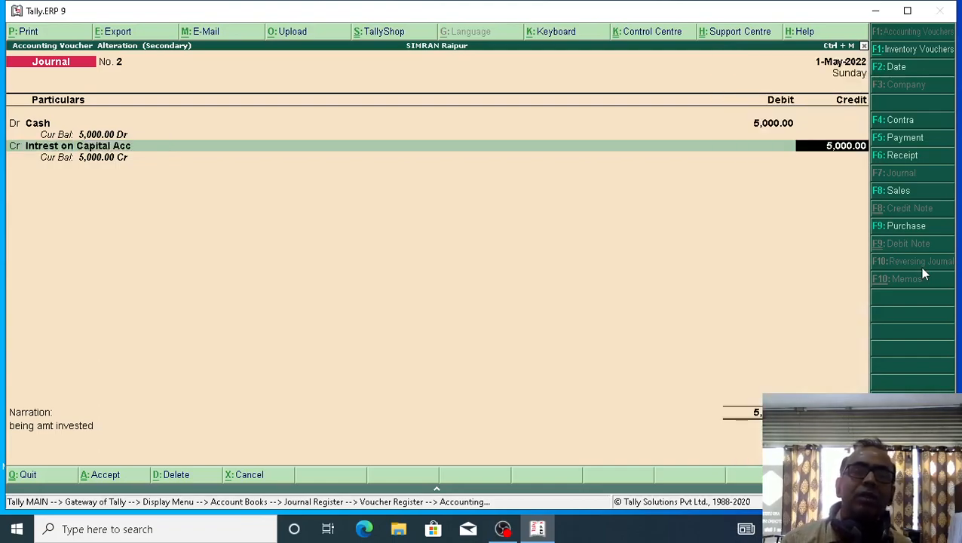
{"action": "key", "text": "Return"}
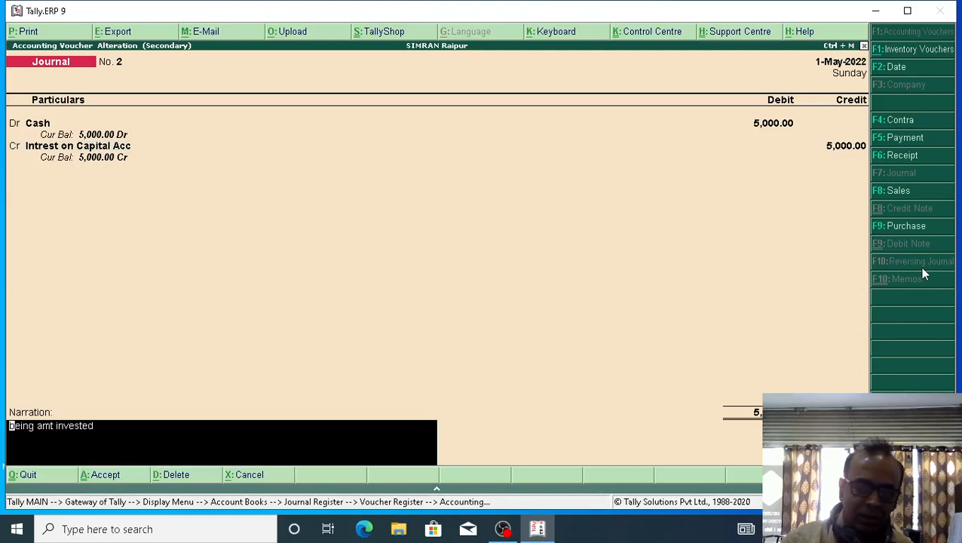
- Append "uuuuu" to the voucher's narration and save the altered voucher
{"action": "type", "text": "uuuuu"}
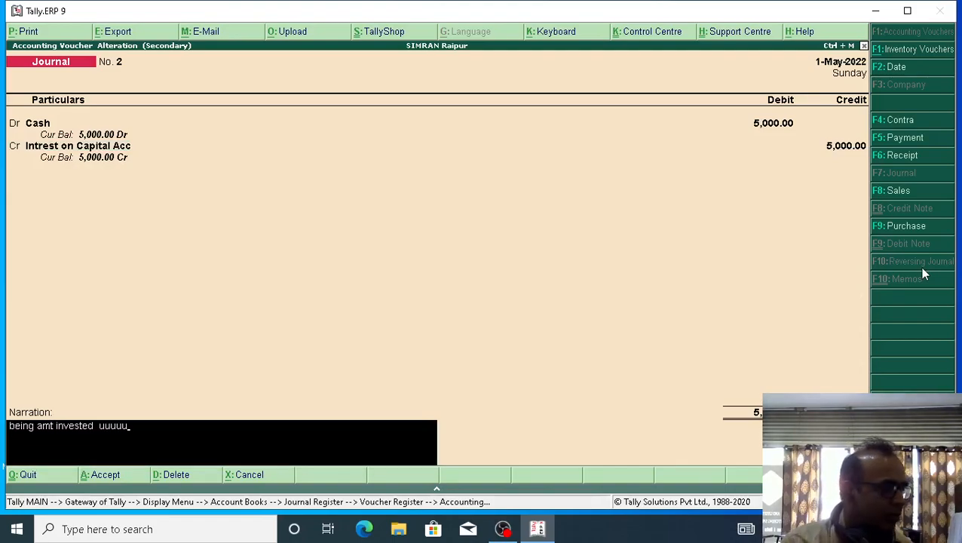
{"action": "key", "text": "Return"}
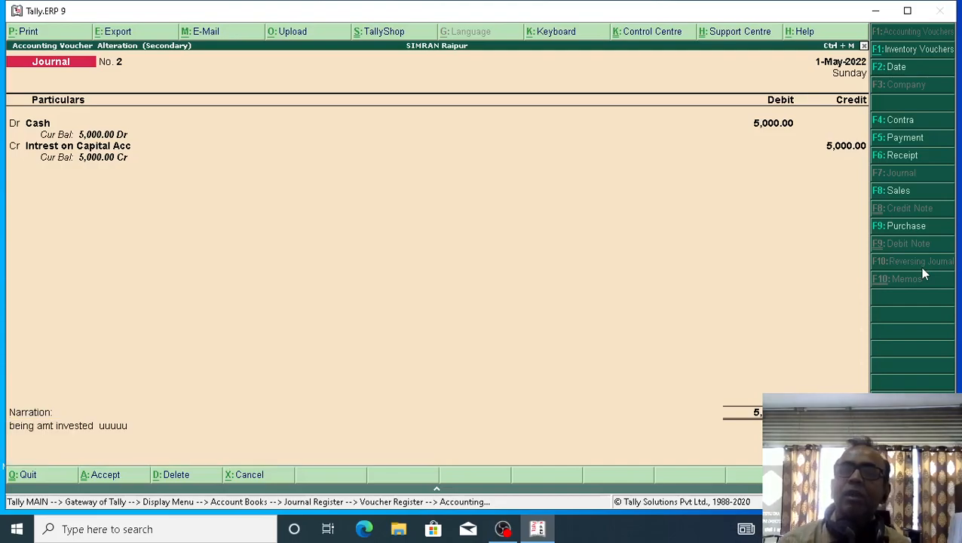
{"action": "key", "text": "Return"}
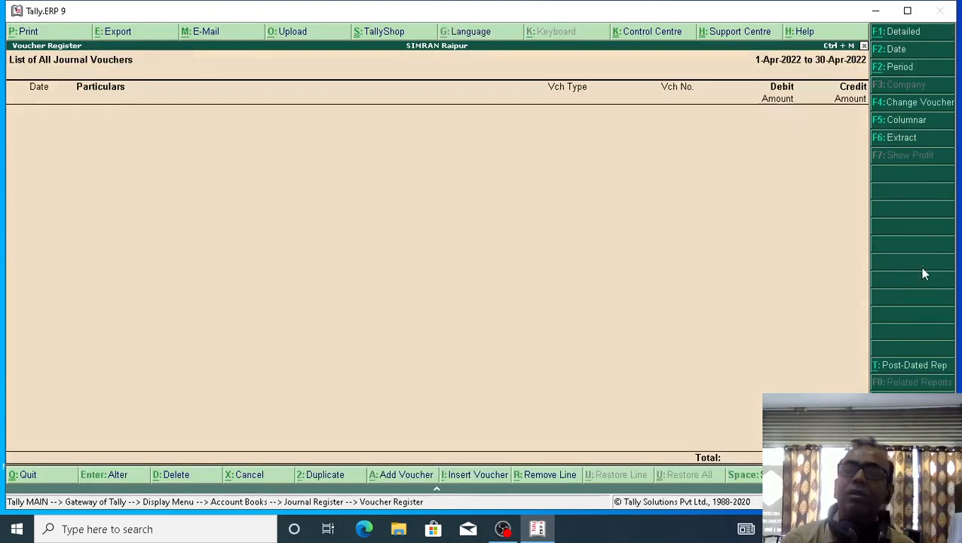
- View the altered journal voucher from the Journal Register's May entries and return to the Gateway of Tally
{"action": "key", "text": "Escape"}
{"action": "key", "text": "Return"}
{"action": "key", "text": "Return"}
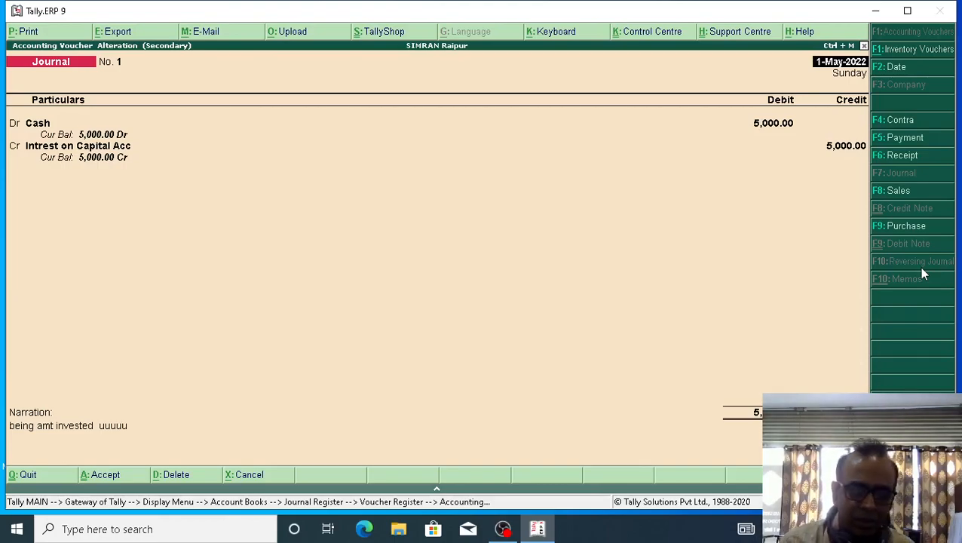
{"action": "key", "text": "Escape"}
{"action": "key", "text": "Escape"}
{"action": "key", "text": "Escape"}
{"action": "key", "text": "Escape"}
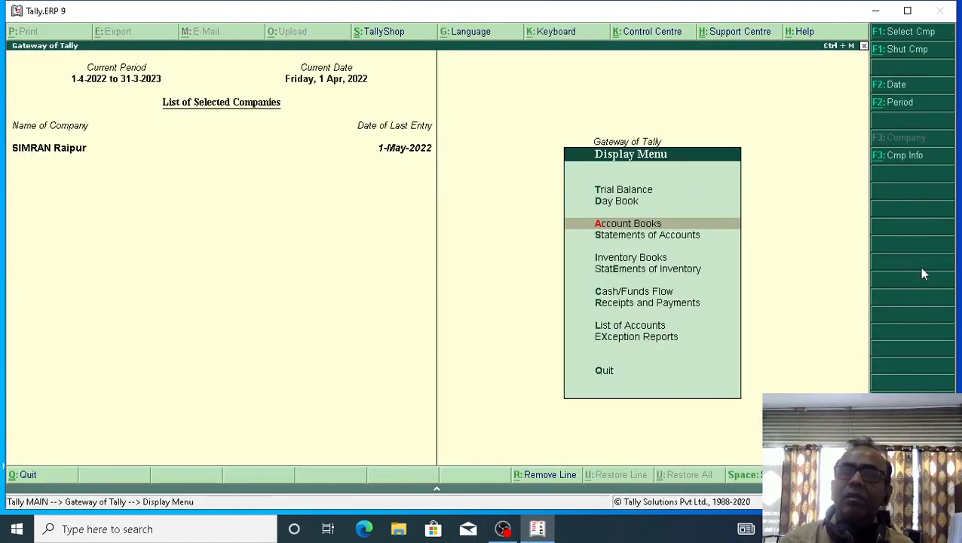
{"action": "key", "text": "Escape"}
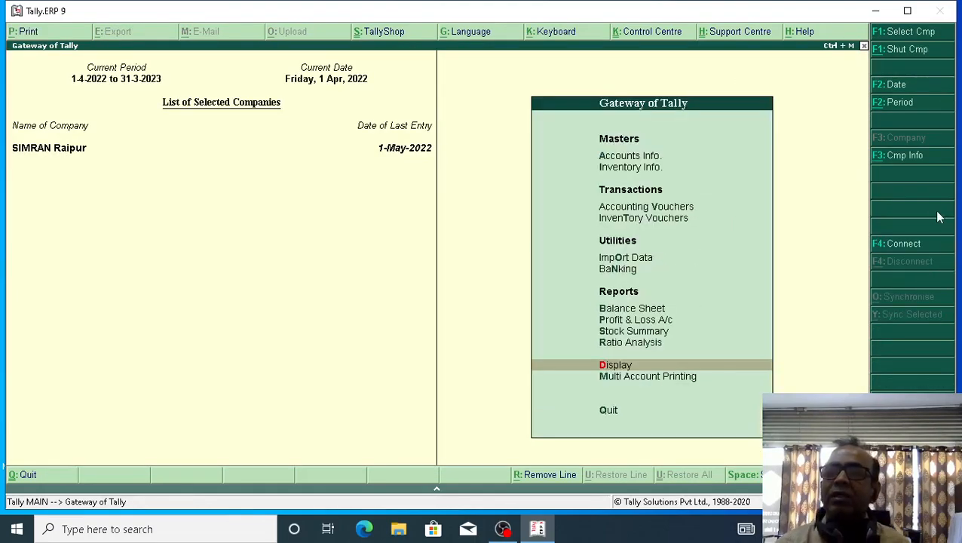
- View the blank company creation form and leave it without creating a company
{"action": "left_click", "coordinate": [924, 157]}
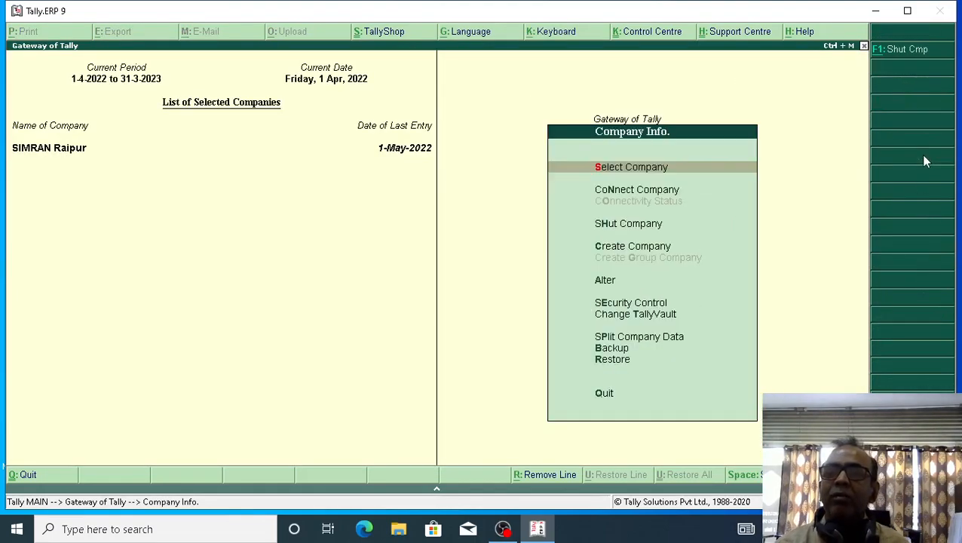
{"action": "left_click", "coordinate": [609, 245]}
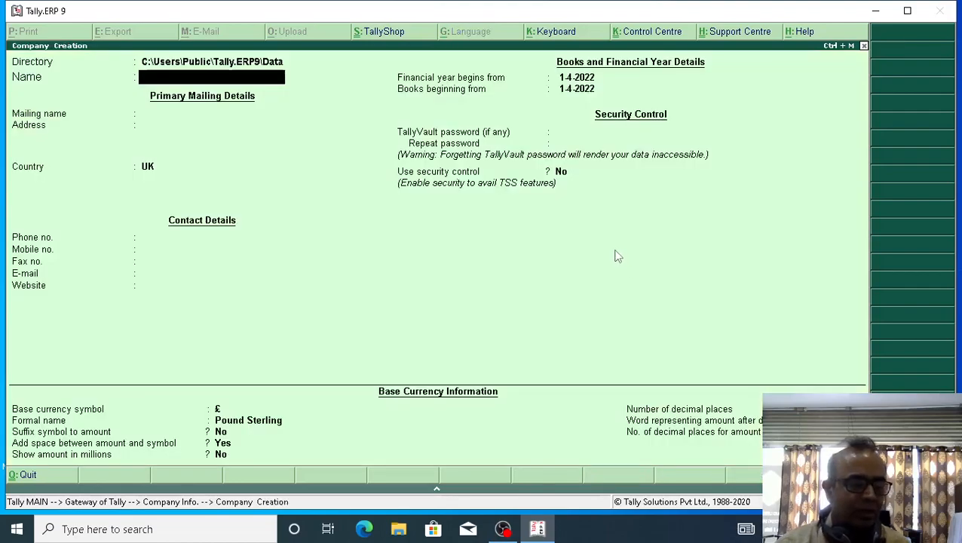
{"action": "key", "text": "Escape"}
- View SIMRAN Raipur's details in the company alteration form and return to the Gateway of Tally
{"action": "key", "text": "Down"}
{"action": "key", "text": "Down"}
{"action": "key", "text": "Up"}
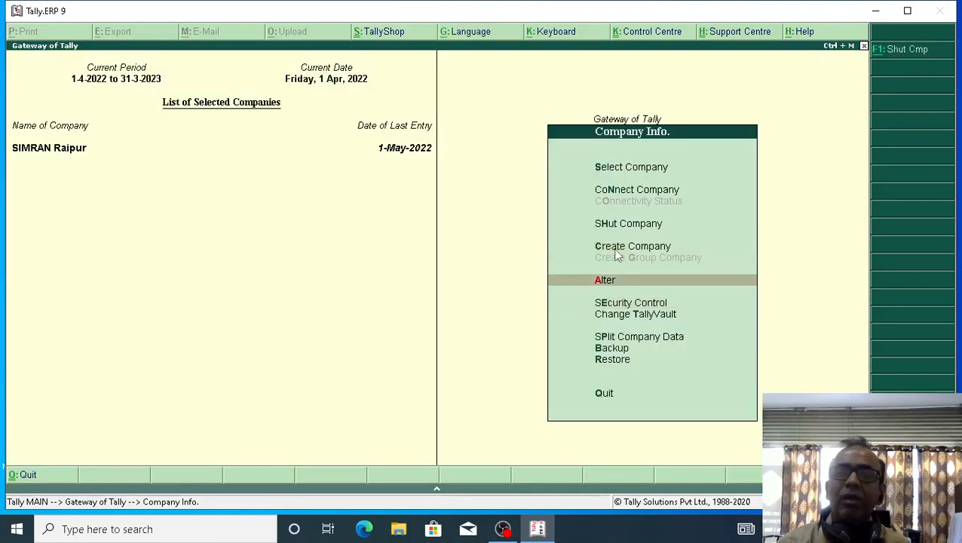
{"action": "key", "text": "Return"}
{"action": "key", "text": "Return"}
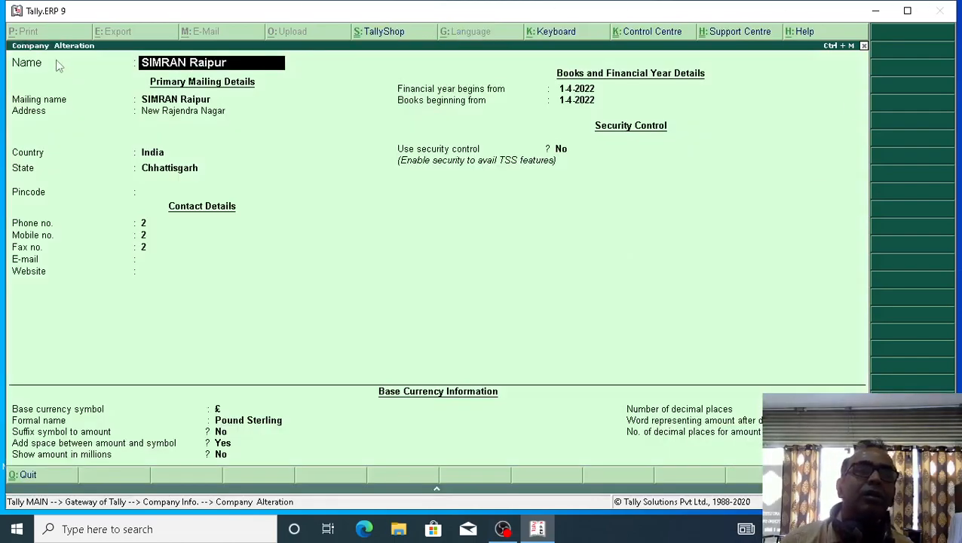
{"action": "key", "text": "Escape"}
{"action": "key", "text": "Escape"}
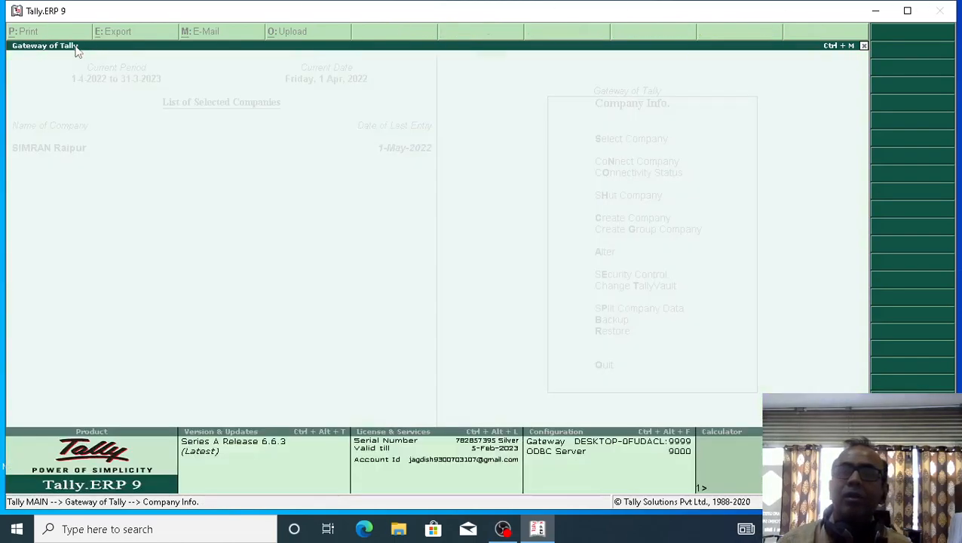
{"action": "key", "text": "Escape"}
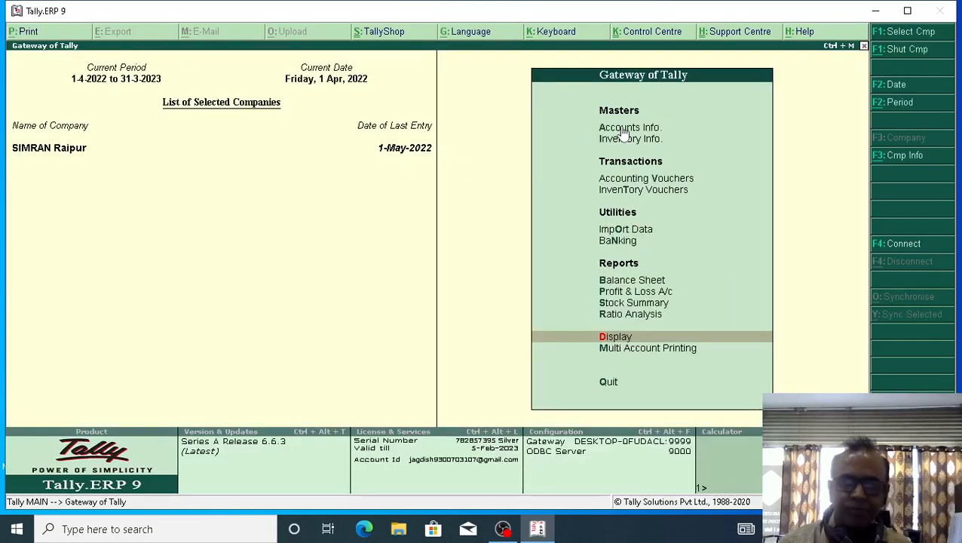
- Locate the option for altering a single ledger among the account masters and return to the Gateway of Tally
{"action": "key", "text": "Up"}
{"action": "key", "text": "Up"}
{"action": "key", "text": "Up"}
{"action": "key", "text": "Up"}
{"action": "key", "text": "Up"}
{"action": "key", "text": "Up"}
{"action": "key", "text": "Up"}
{"action": "key", "text": "Up"}
{"action": "key", "text": "Up"}
{"action": "key", "text": "Up"}
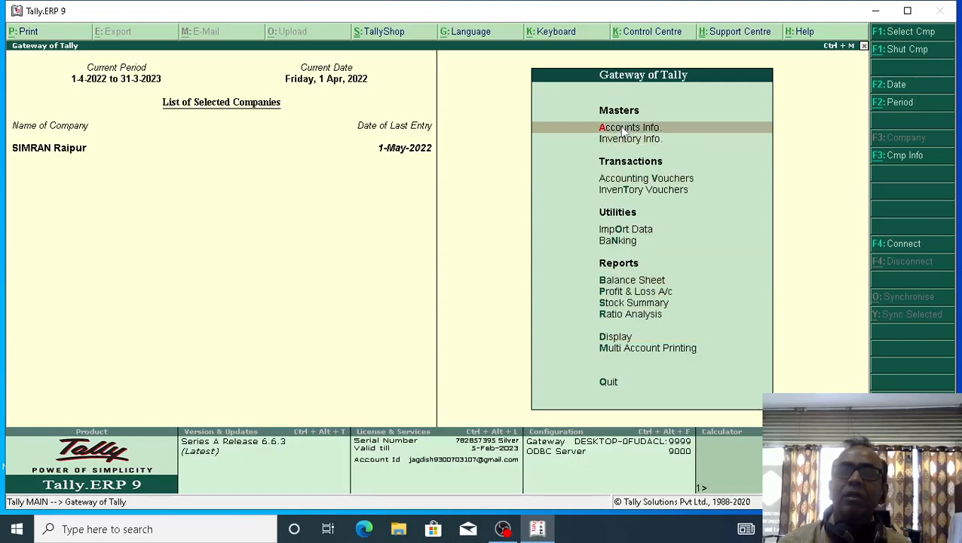
{"action": "key", "text": "Return"}
{"action": "key", "text": "Down"}
{"action": "key", "text": "Return"}
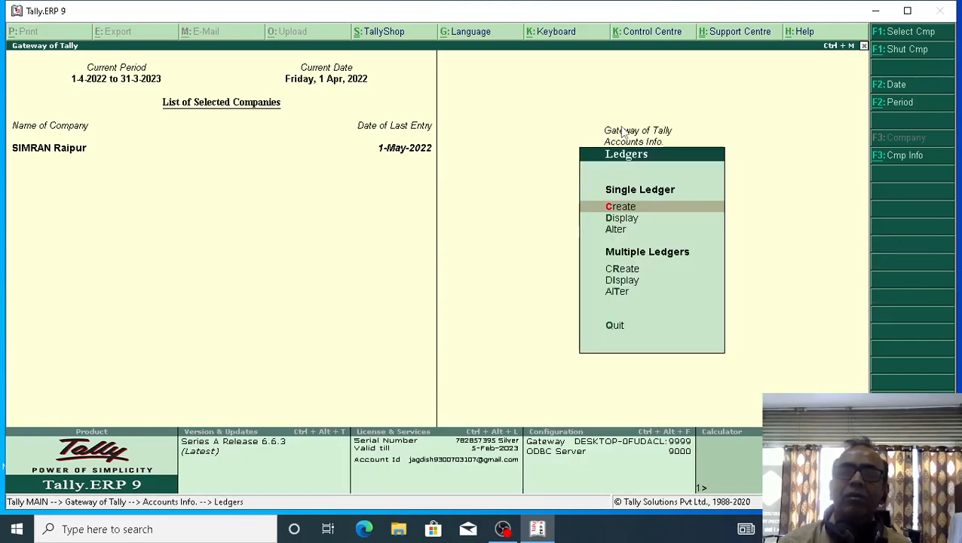
{"action": "key", "text": "Down"}
{"action": "key", "text": "Down"}
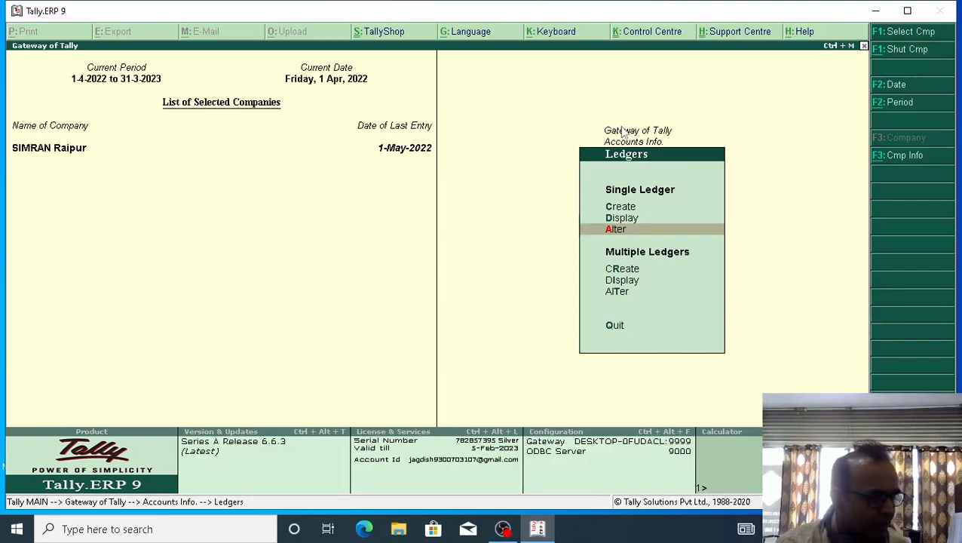
{"action": "key", "text": "Escape"}
{"action": "key", "text": "Escape"}
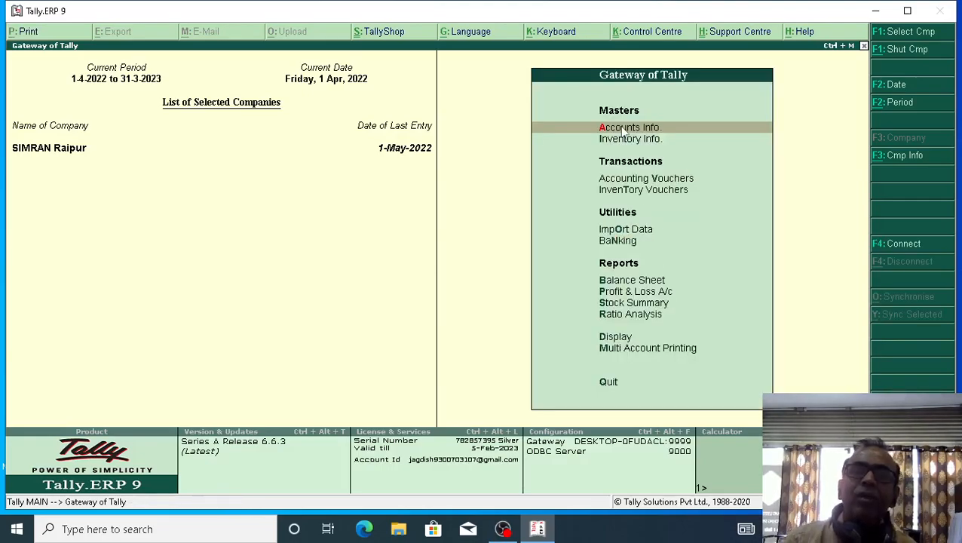
- Look through the list of existing ledgers offered for single-ledger display and leave it
{"action": "left_click", "coordinate": [623, 129]}
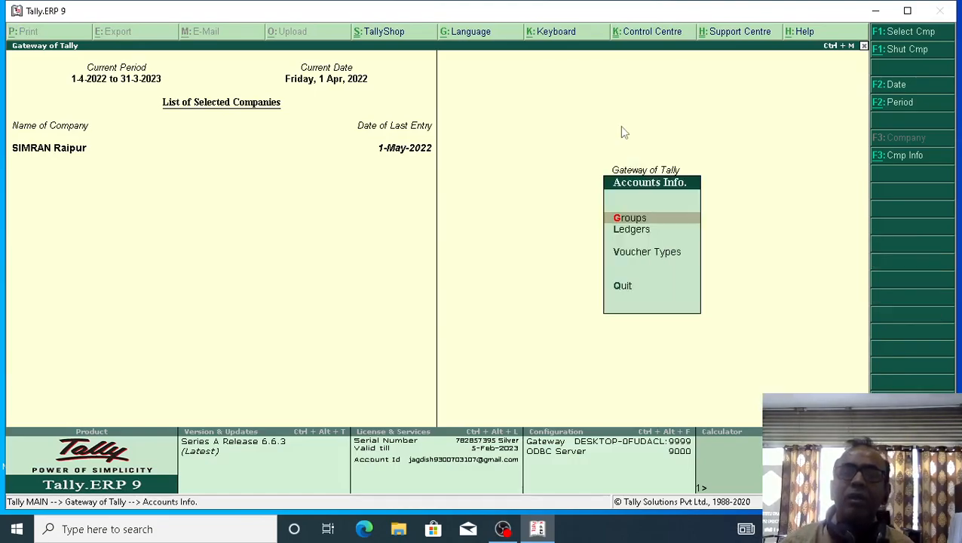
{"action": "key", "text": "Down"}
{"action": "key", "text": "Return"}
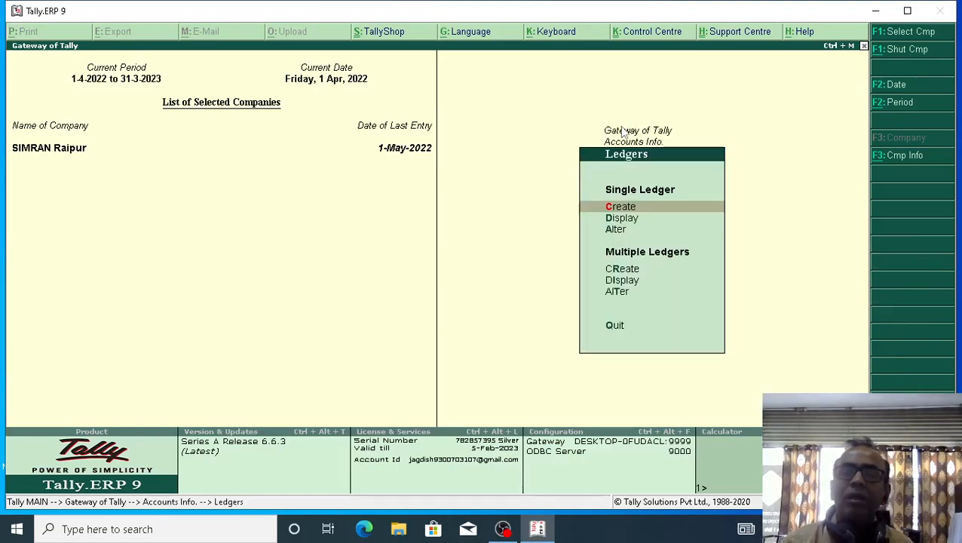
{"action": "key", "text": "Down"}
{"action": "key", "text": "Return"}
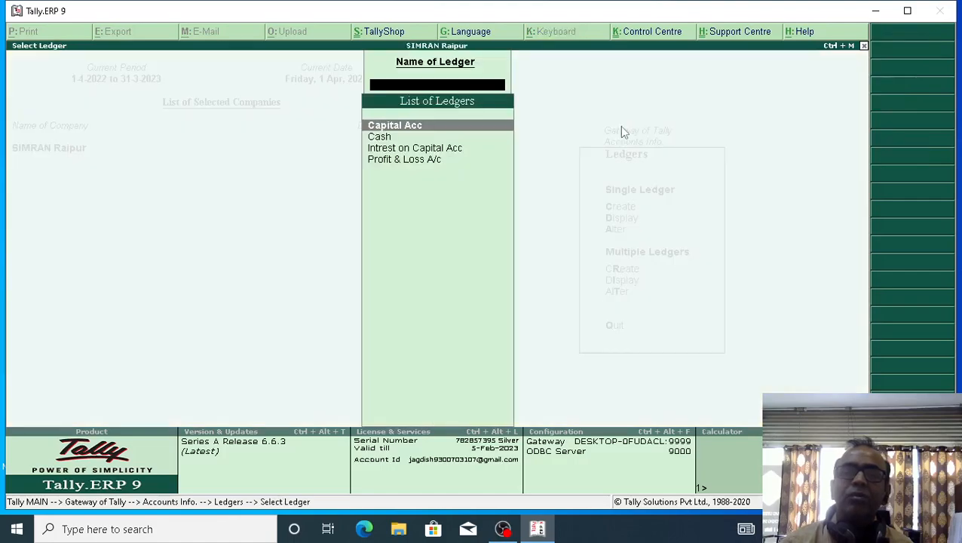
{"action": "key", "text": "Down"}
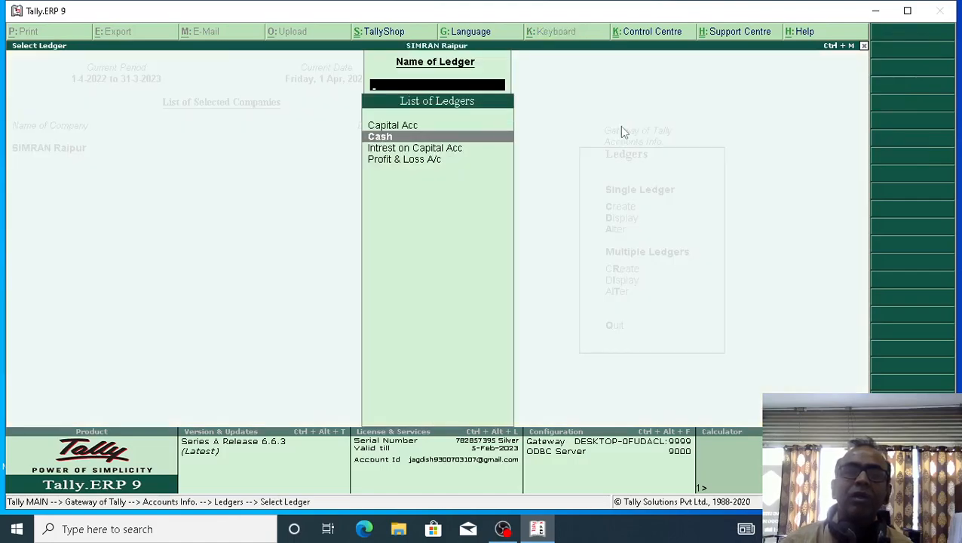
{"action": "key", "text": "Down"}
{"action": "key", "text": "Escape"}
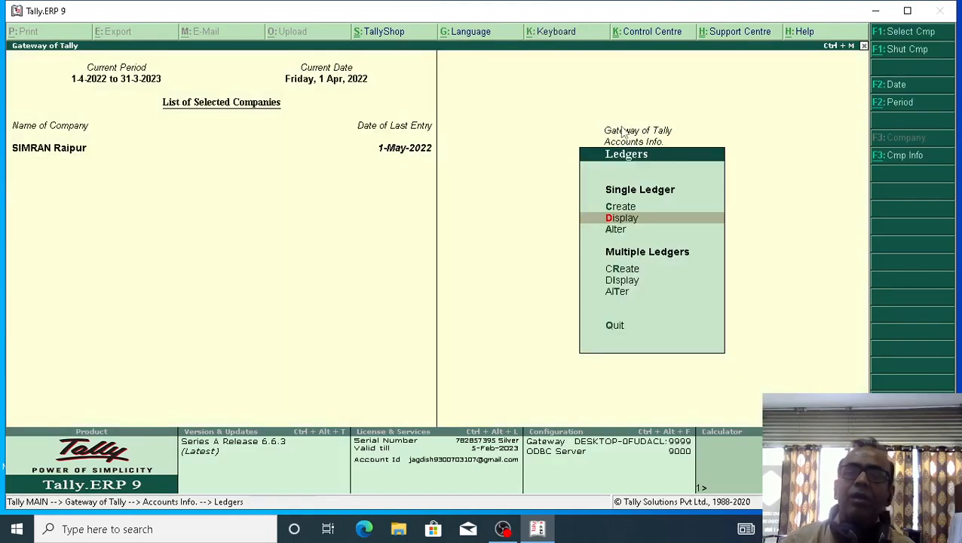
- Create a ledger named with a person's first name followed by Capital, under Capital Account, with inventory values not affected
{"action": "key", "text": "Up"}
{"action": "key", "text": "Return"}
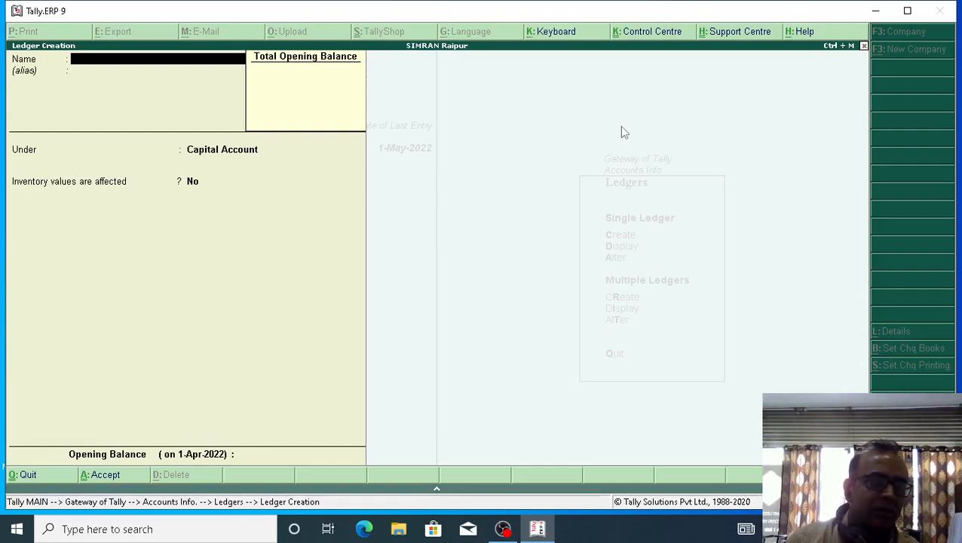
{"action": "type", "text": "Dines"}
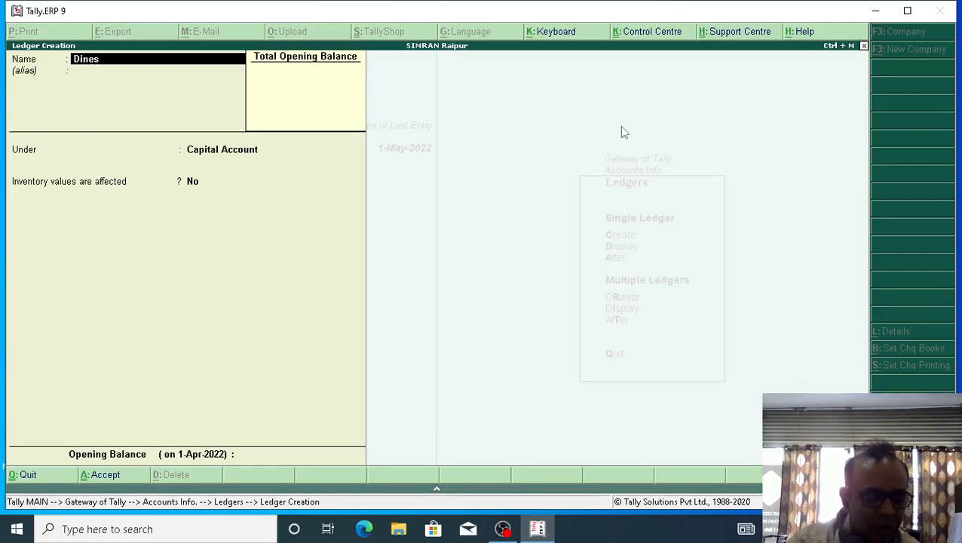
{"action": "type", "text": "h Capit"}
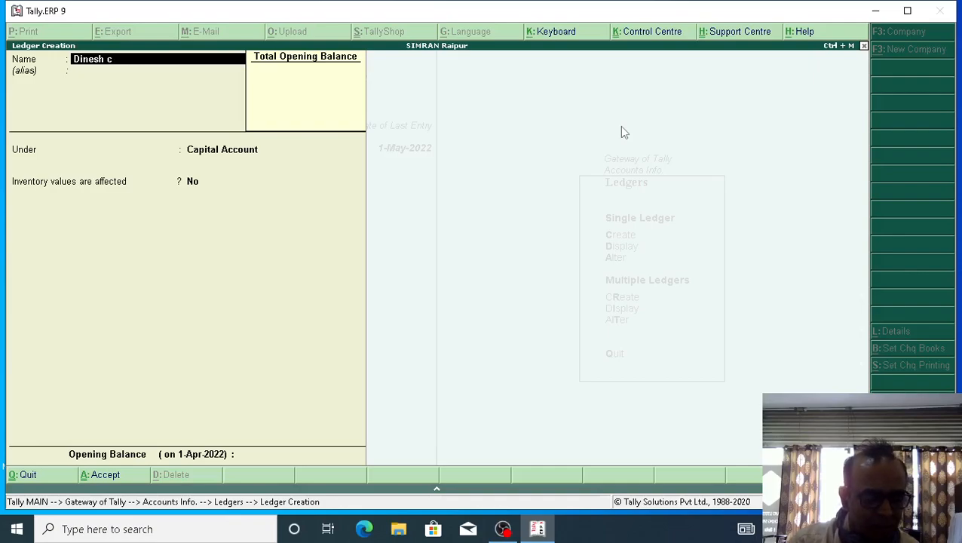
{"action": "type", "text": "a"}
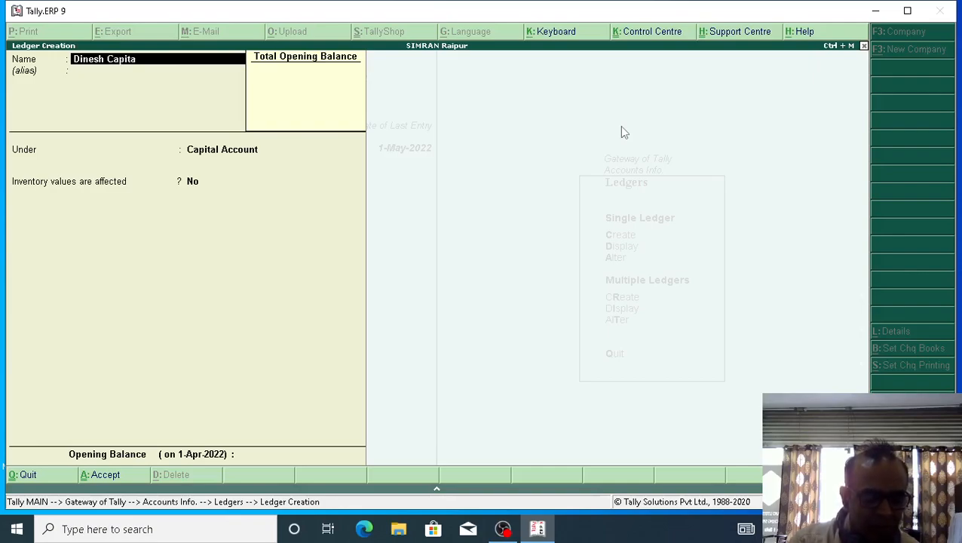
{"action": "key", "text": "Return"}
{"action": "key", "text": "Return"}
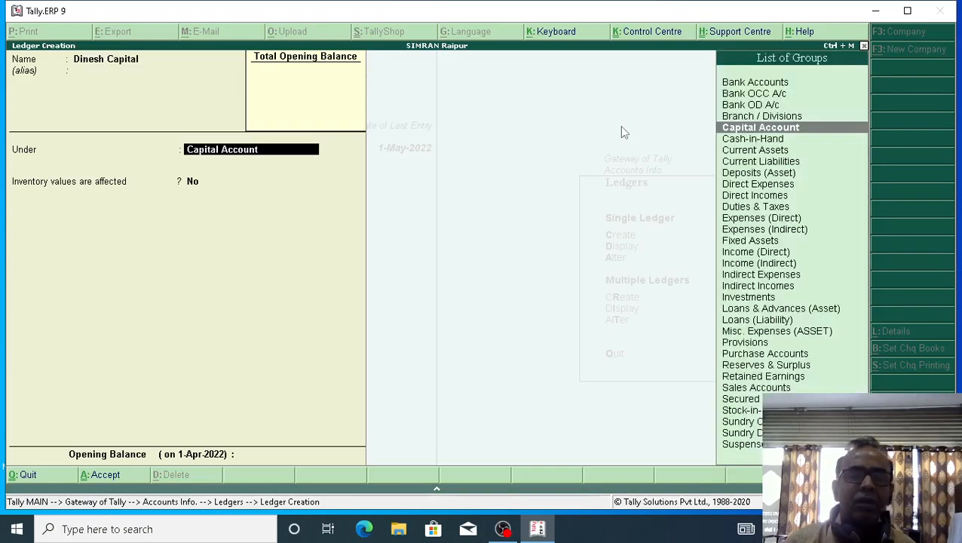
{"action": "key", "text": "Return"}
{"action": "key", "text": "Return"}
{"action": "key", "text": "Return"}
{"action": "key", "text": "Return"}
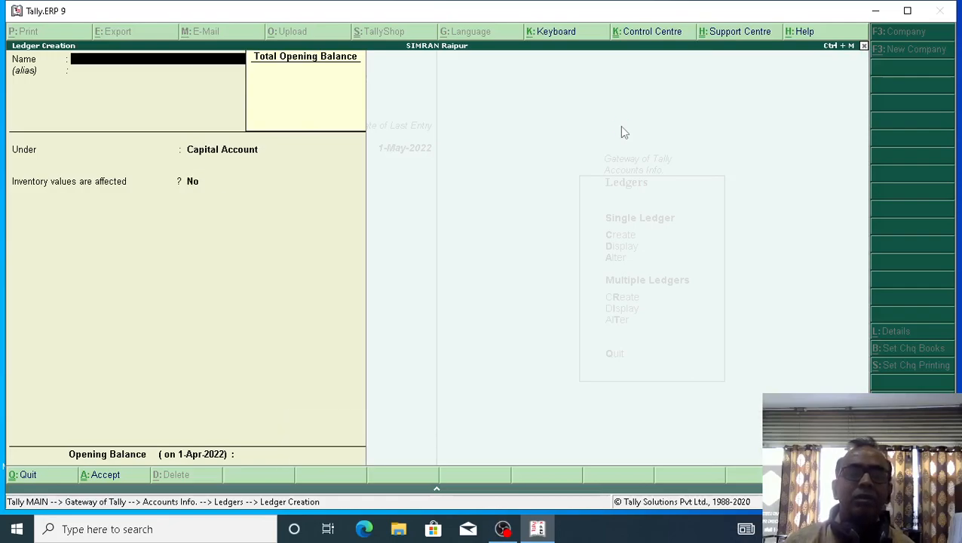
{"action": "key", "text": "Escape"}
- Display the details of the newly created personal capital ledger
{"action": "key", "text": "Return"}
{"action": "key", "text": "Down"}
{"action": "key", "text": "Return"}
{"action": "key", "text": "Down"}
{"action": "key", "text": "Down"}
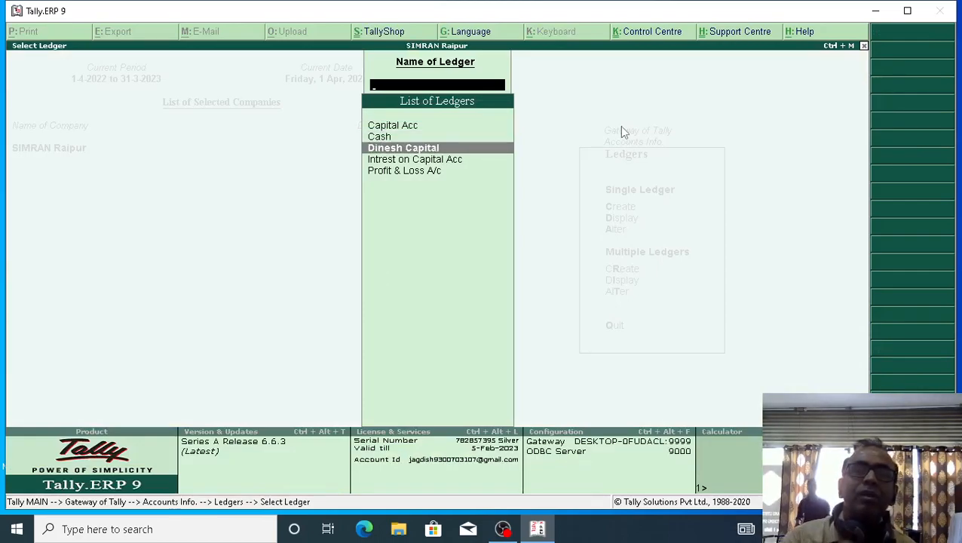
{"action": "key", "text": "Return"}
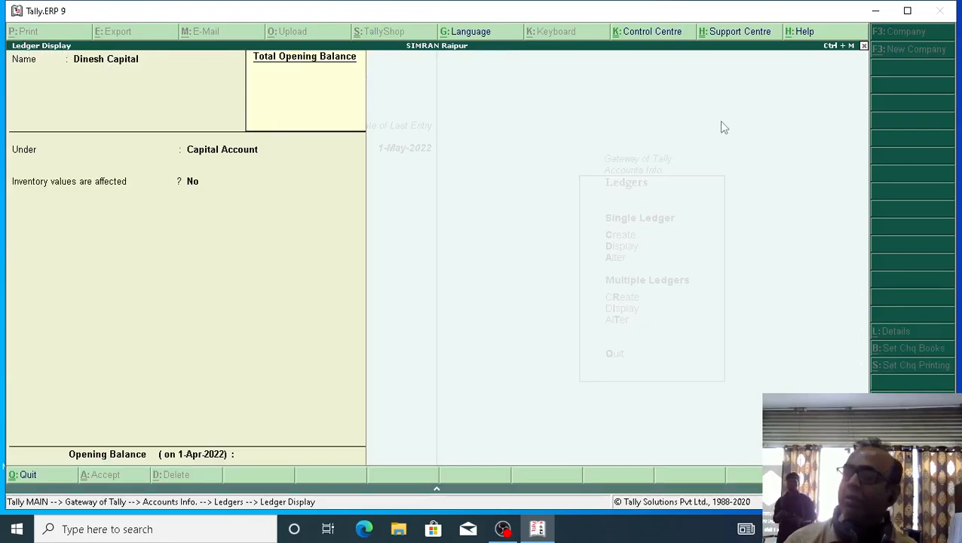
- Leave the ledger display and open the personal capital ledger for single-ledger alteration
{"action": "key", "text": "Escape"}
{"action": "key", "text": "Escape"}
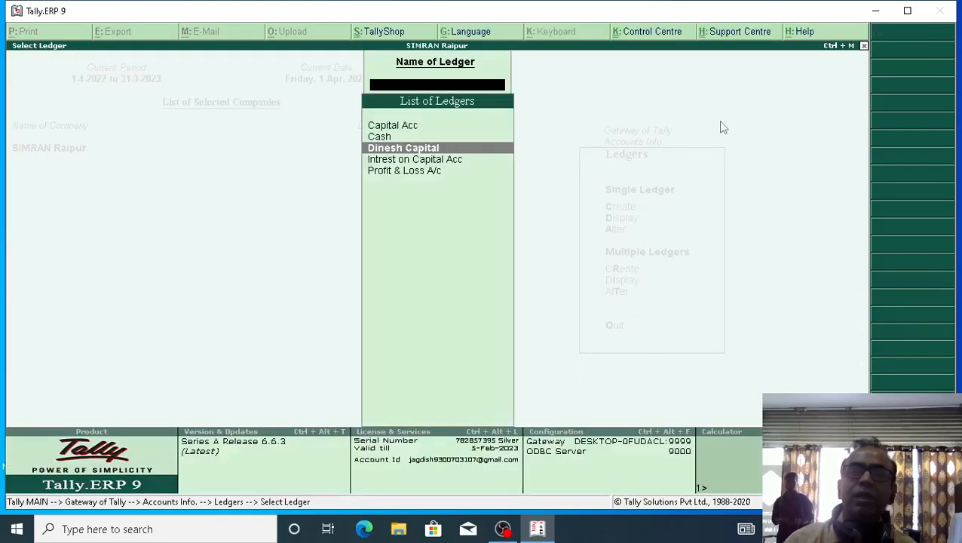
{"action": "key", "text": "Escape"}
{"action": "key", "text": "Down"}
{"action": "key", "text": "Return"}
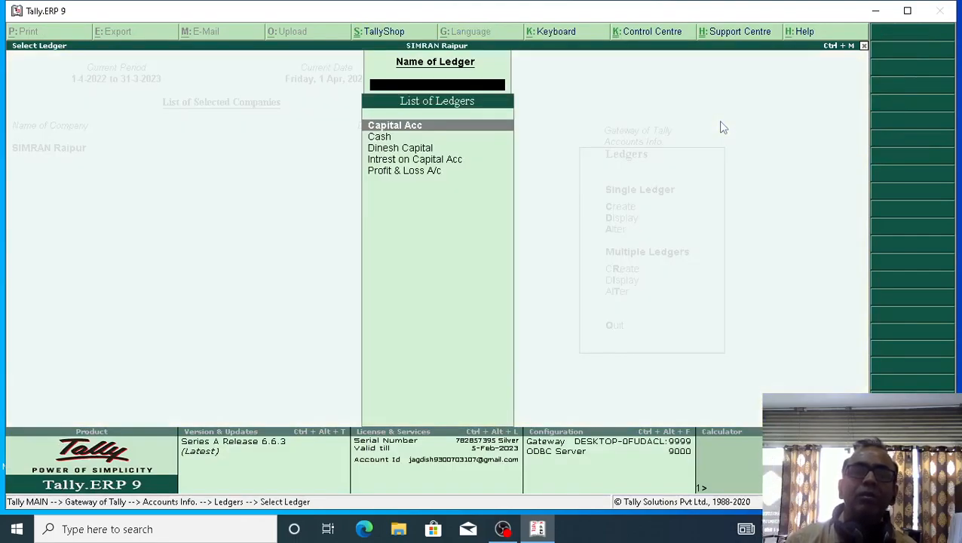
{"action": "key", "text": "Down"}
{"action": "key", "text": "Down"}
{"action": "key", "text": "Return"}
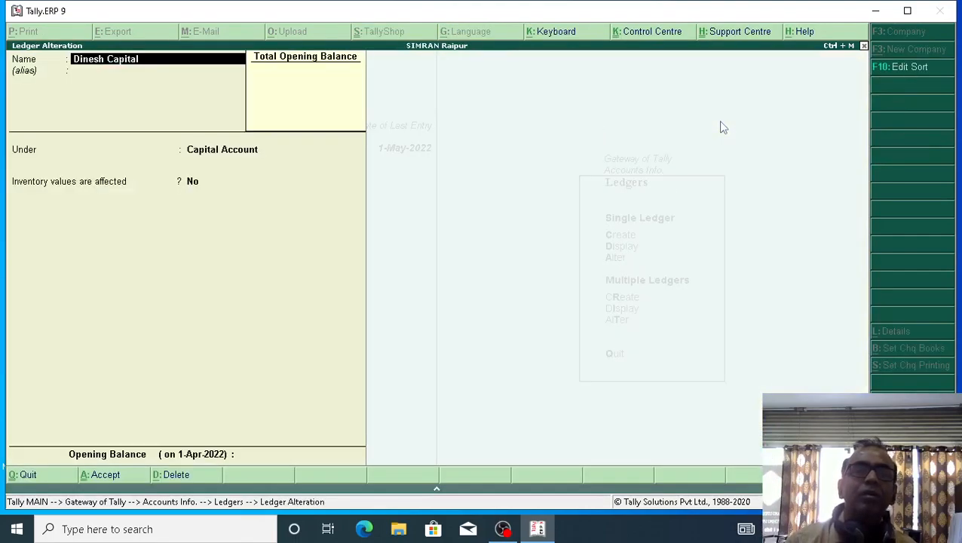
- Go through the personal capital ledger's fields, keep it under Capital Account, accept it and return to the Ledgers menu
{"action": "key", "text": "Return"}
{"action": "key", "text": "Return"}
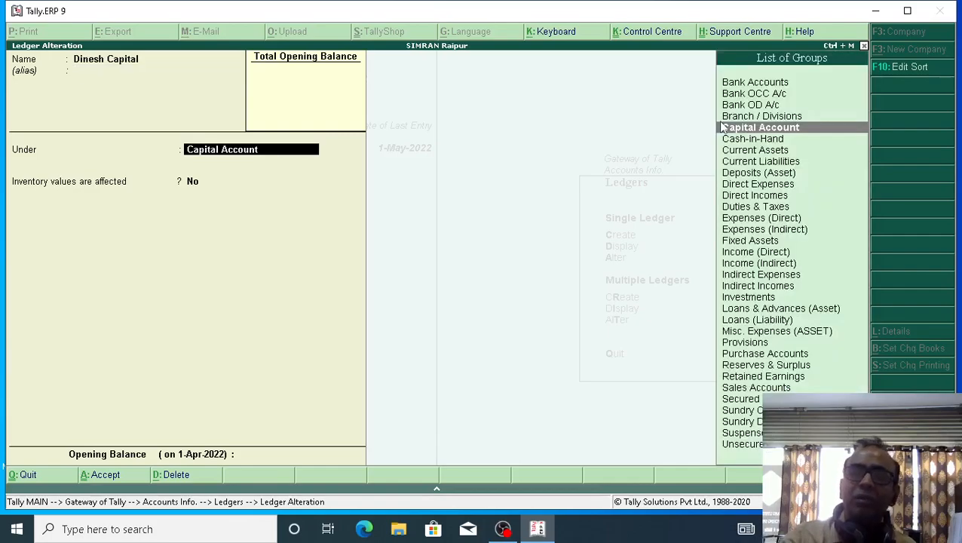
{"action": "key", "text": "Down"}
{"action": "key", "text": "Down"}
{"action": "key", "text": "Up"}
{"action": "key", "text": "Up"}
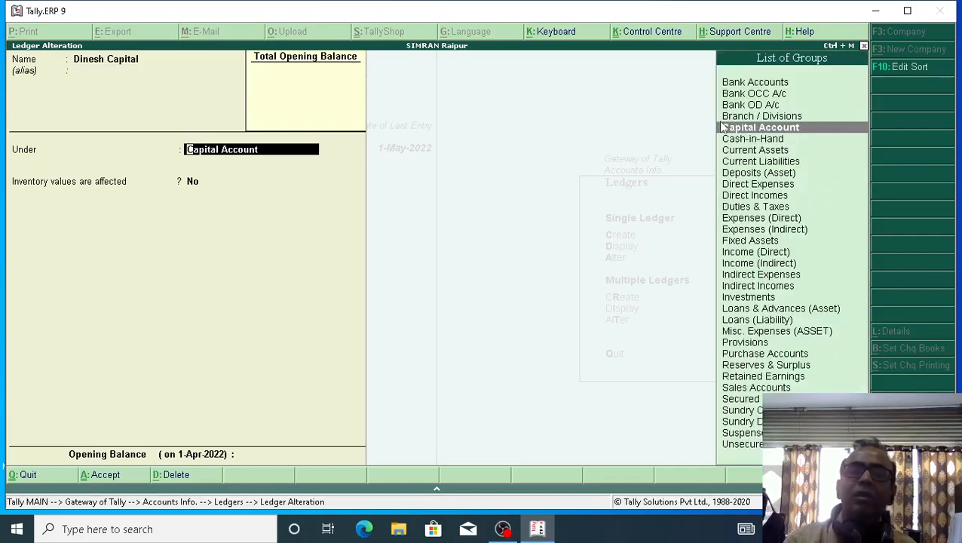
{"action": "key", "text": "Return"}
{"action": "key", "text": "Return"}
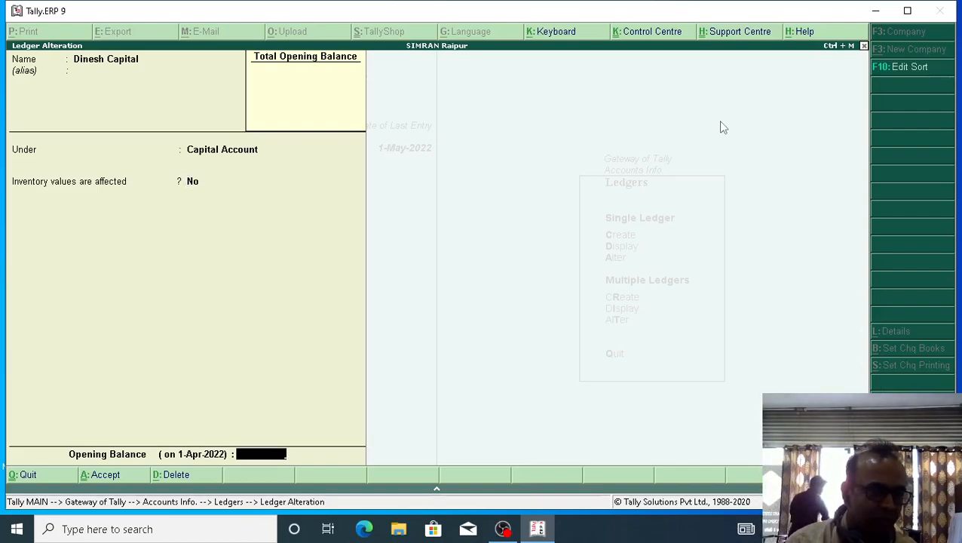
{"action": "key", "text": "Return"}
{"action": "key", "text": "Return"}
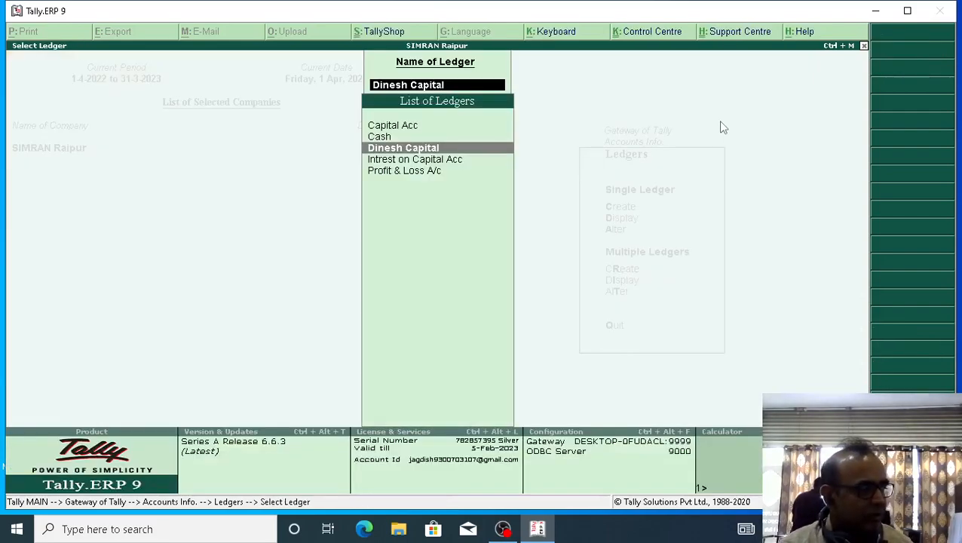
{"action": "key", "text": "Escape"}
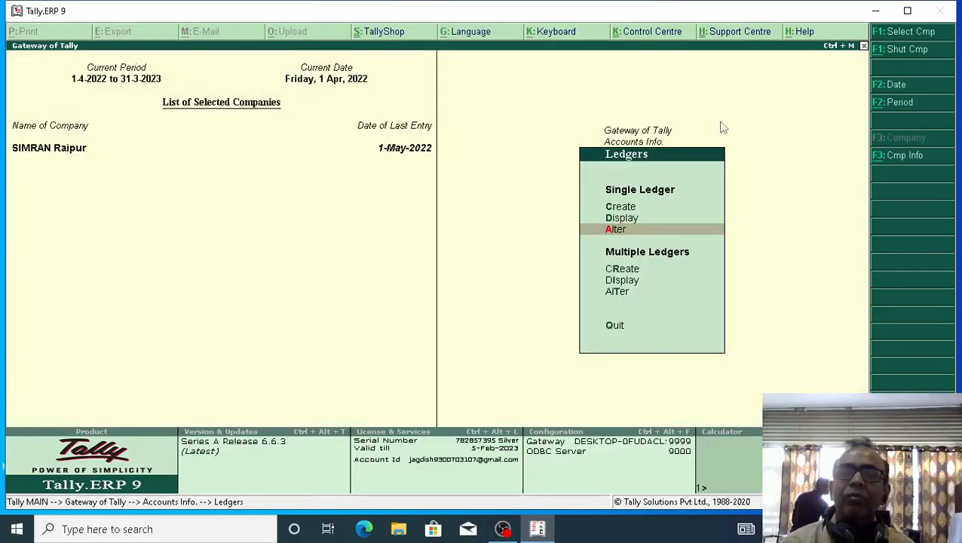
- Create a single ledger named with a person's first name followed by Loan, under Loans (Liability), with inventory values not affected
{"action": "key", "text": "Up"}
{"action": "key", "text": "Up"}
{"action": "key", "text": "Return"}
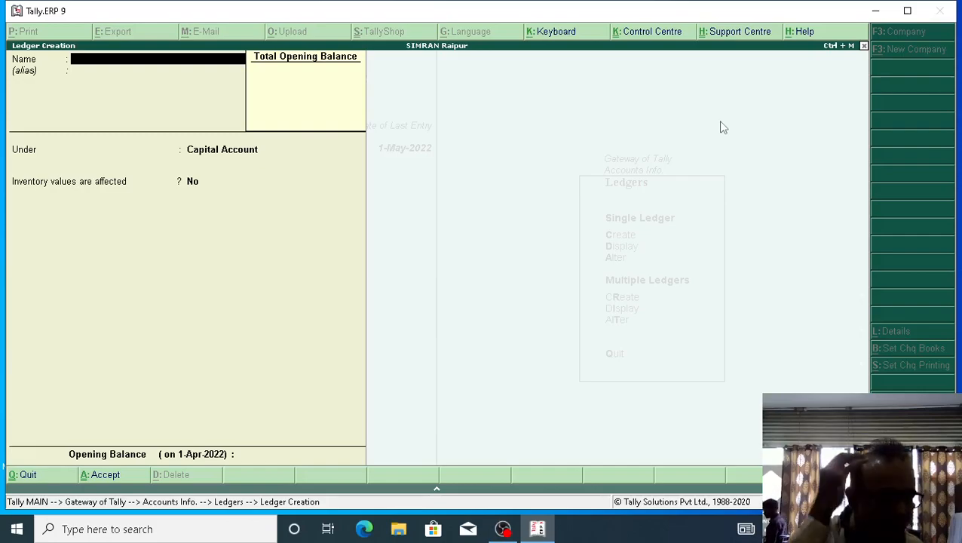
{"action": "type", "text": "Naresh Loan"}
{"action": "key", "text": "Return"}
{"action": "key", "text": "Return"}
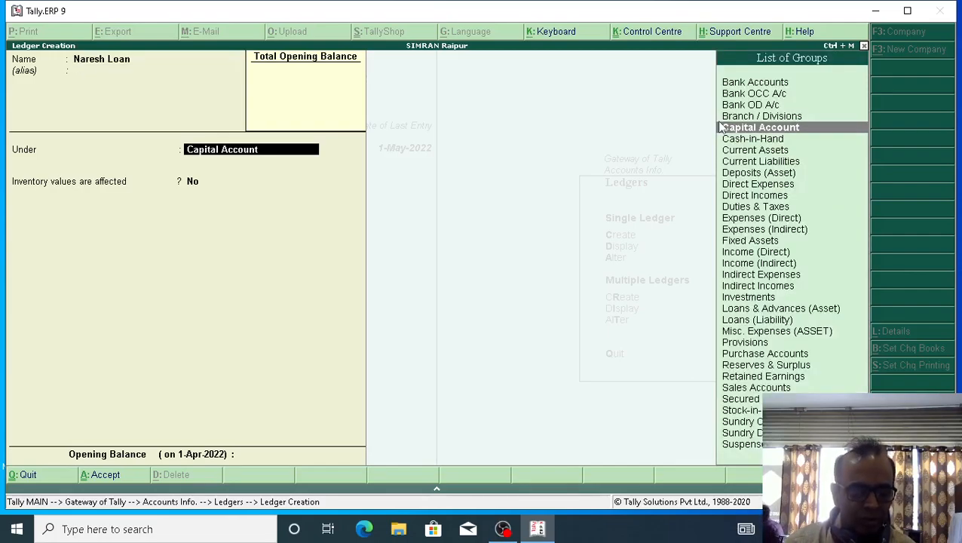
{"action": "type", "text": "L"}
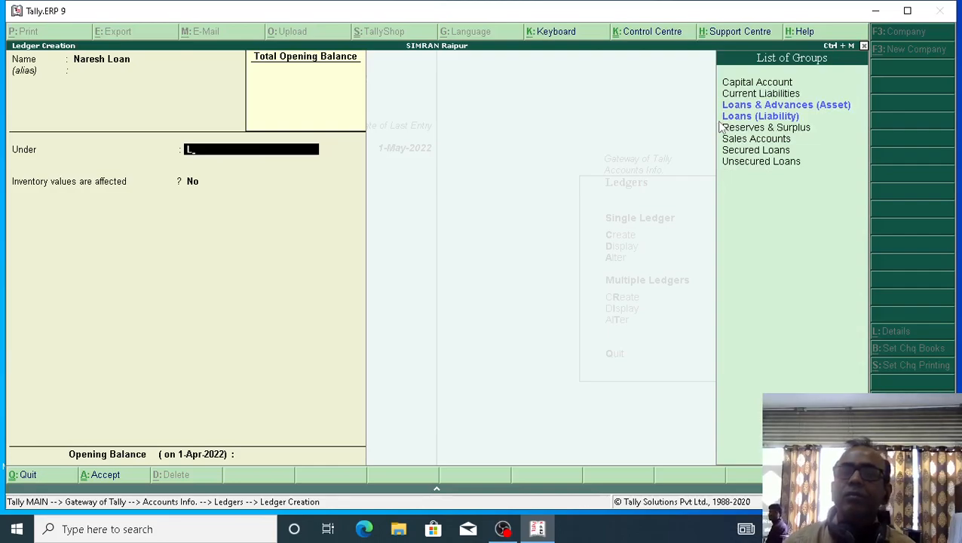
{"action": "left_click", "coordinate": [718, 119]}
{"action": "key", "text": "Return"}
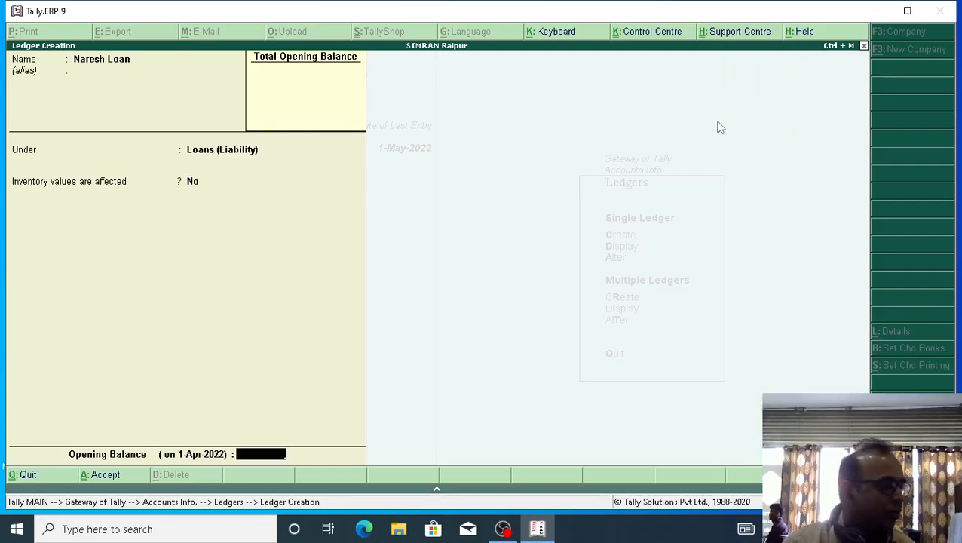
{"action": "key", "text": "Return"}
{"action": "key", "text": "Return"}
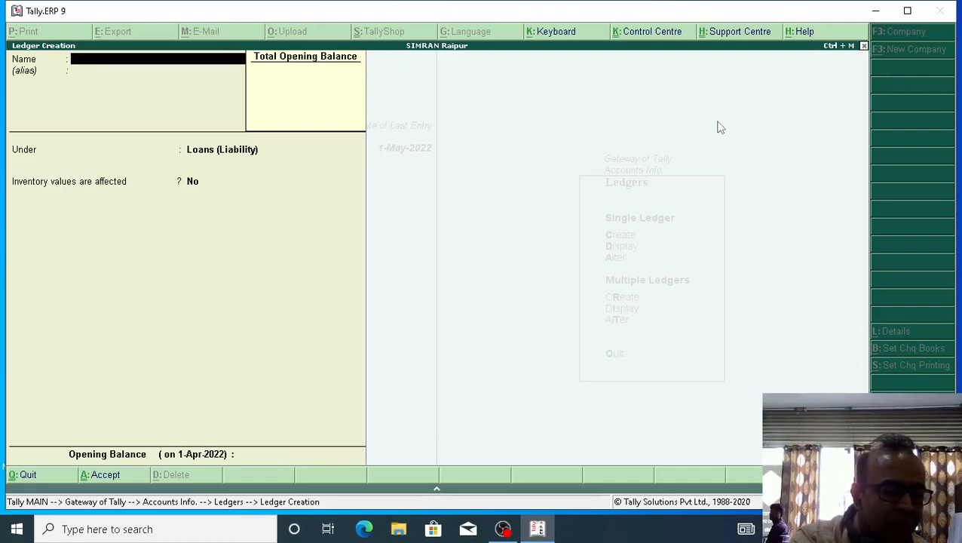
- Create a ledger named Furniture under Fixed Assets, with inventory values not affected
{"action": "type", "text": "Fu"}
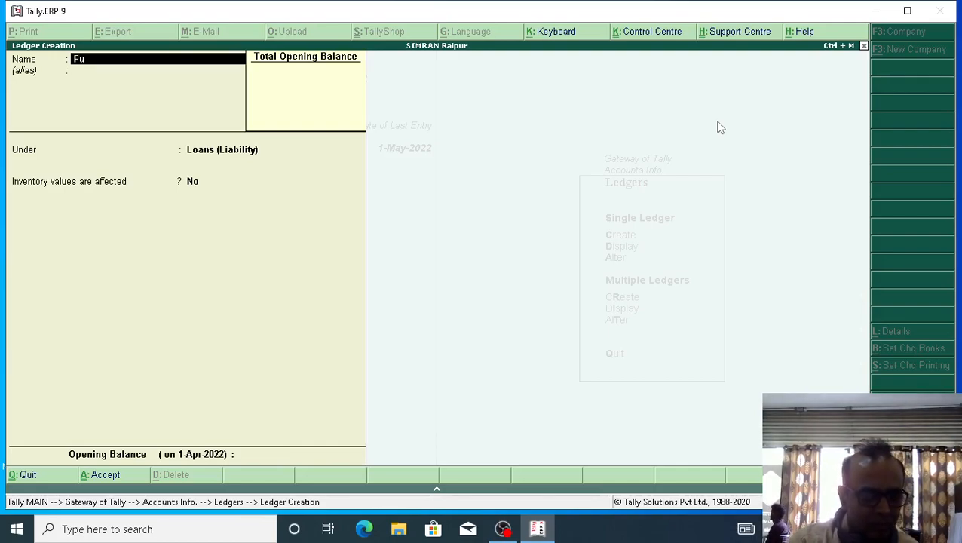
{"action": "type", "text": "rniture"}
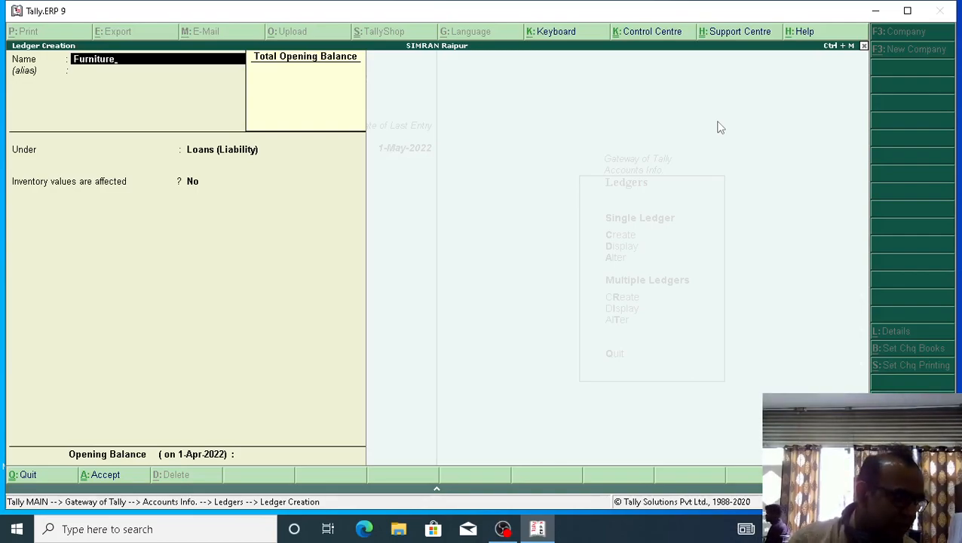
{"action": "key", "text": "Return"}
{"action": "key", "text": "Return"}
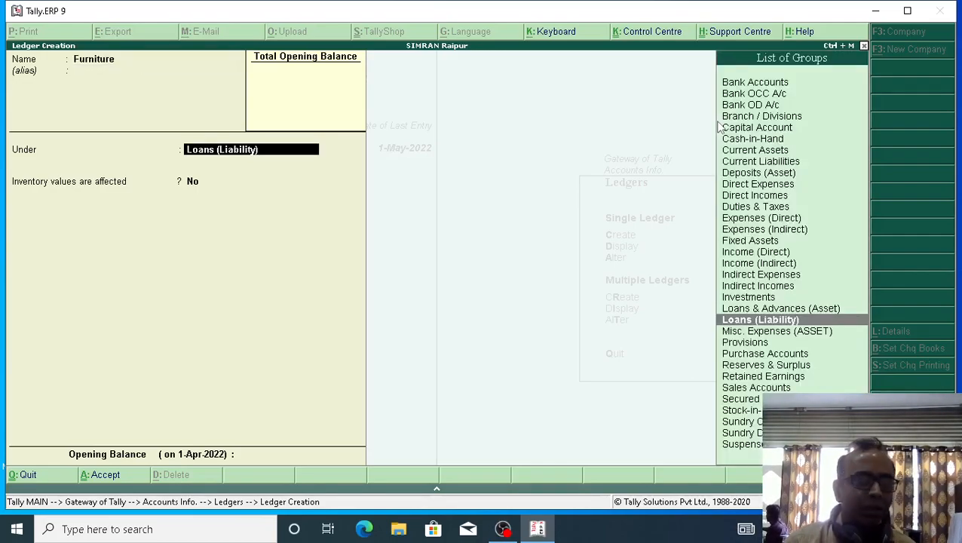
{"action": "type", "text": "F"}
{"action": "key", "text": "Return"}
{"action": "key", "text": "Return"}
{"action": "key", "text": "Return"}
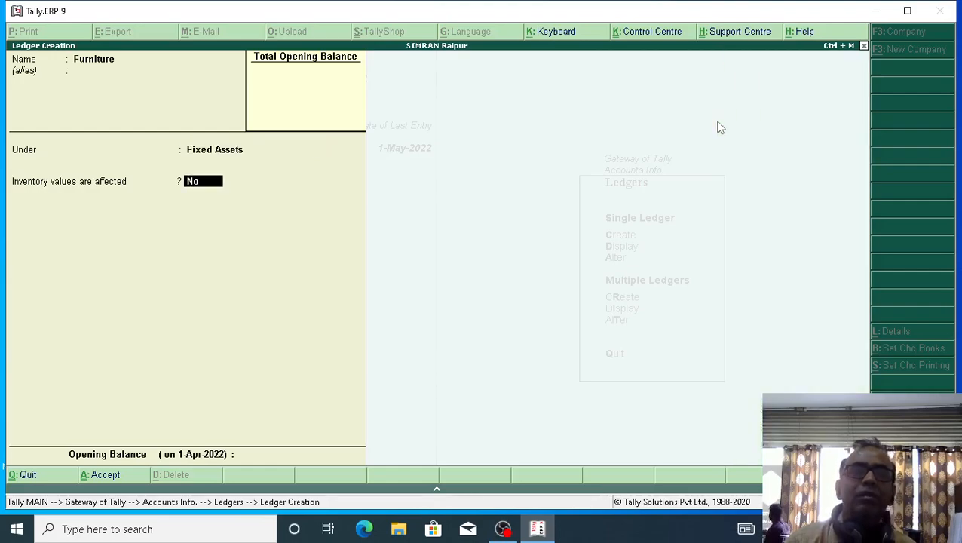
{"action": "key", "text": "Return"}
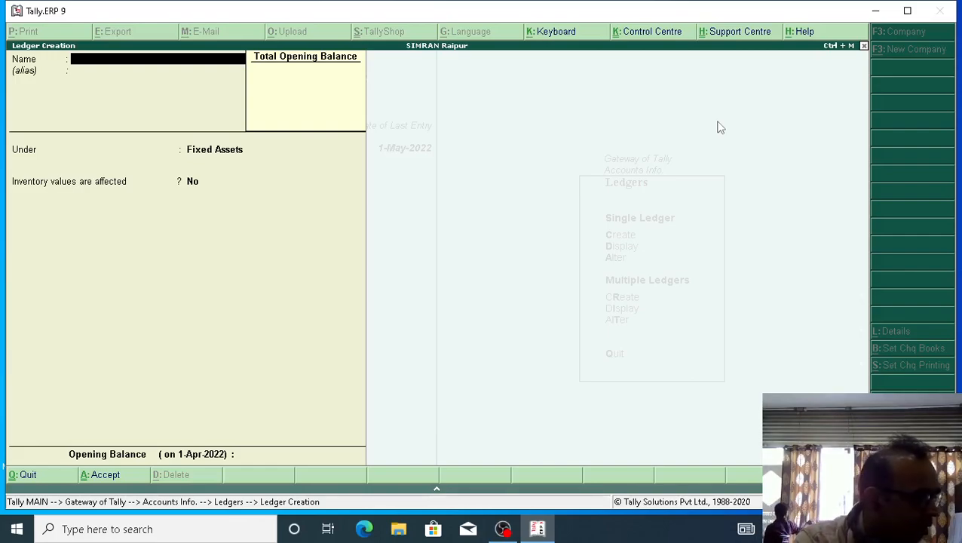
- Name the new ledger Delhi Safe and place it under Sundry Creditors
{"action": "type", "text": "Delhi Safe"}
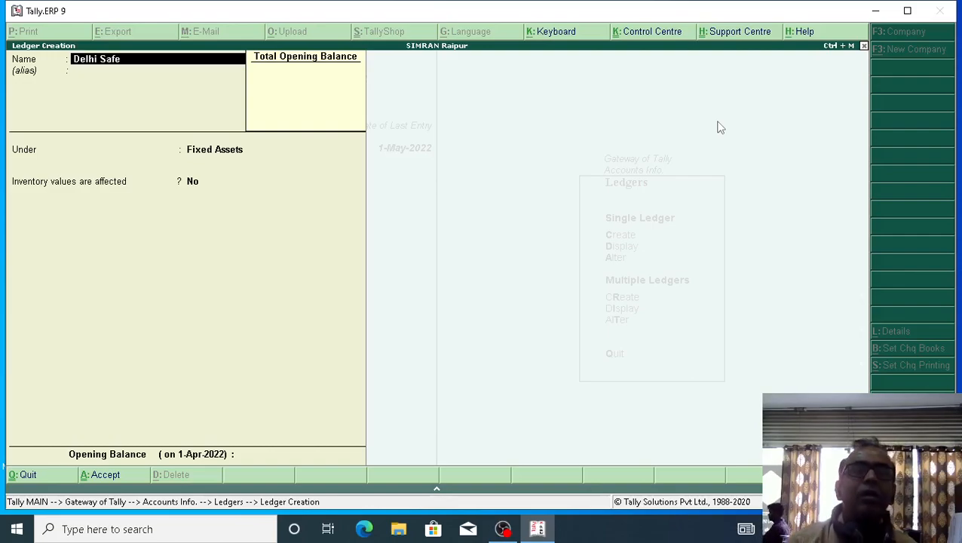
{"action": "key", "text": "Return"}
{"action": "key", "text": "Return"}
{"action": "type", "text": "Su"}
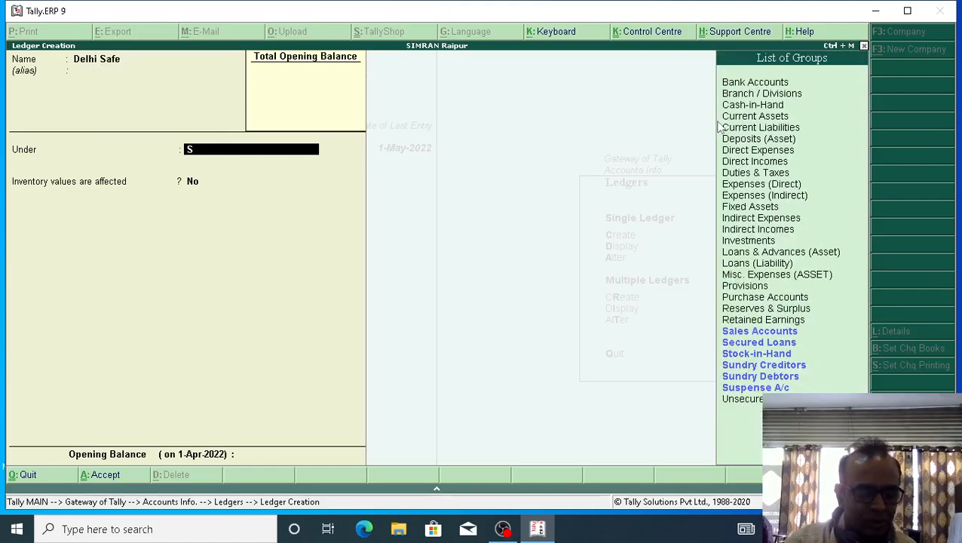
{"action": "key", "text": "Up"}
{"action": "key", "text": "Up"}
{"action": "key", "text": "Up"}
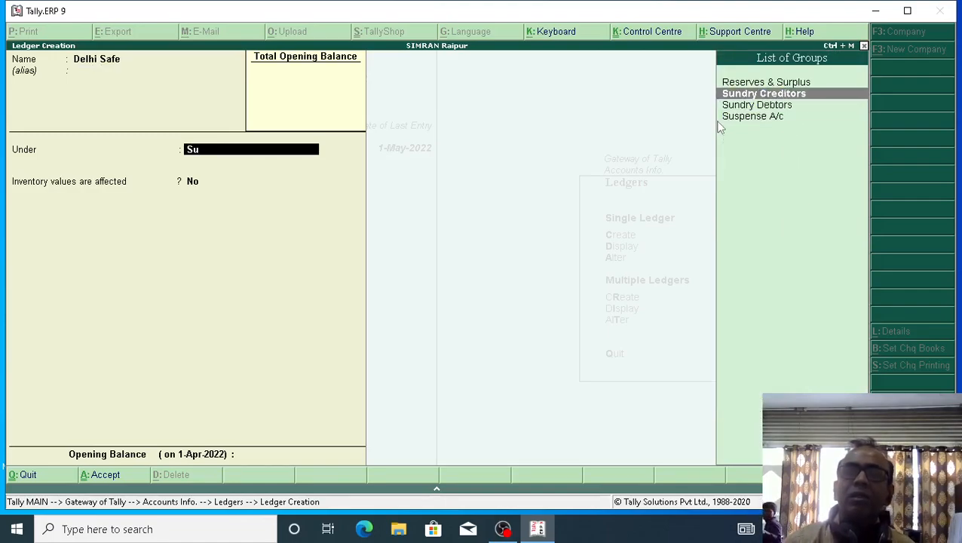
{"action": "key", "text": "Return"}
{"action": "key", "text": "Return"}
{"action": "key", "text": "Return"}
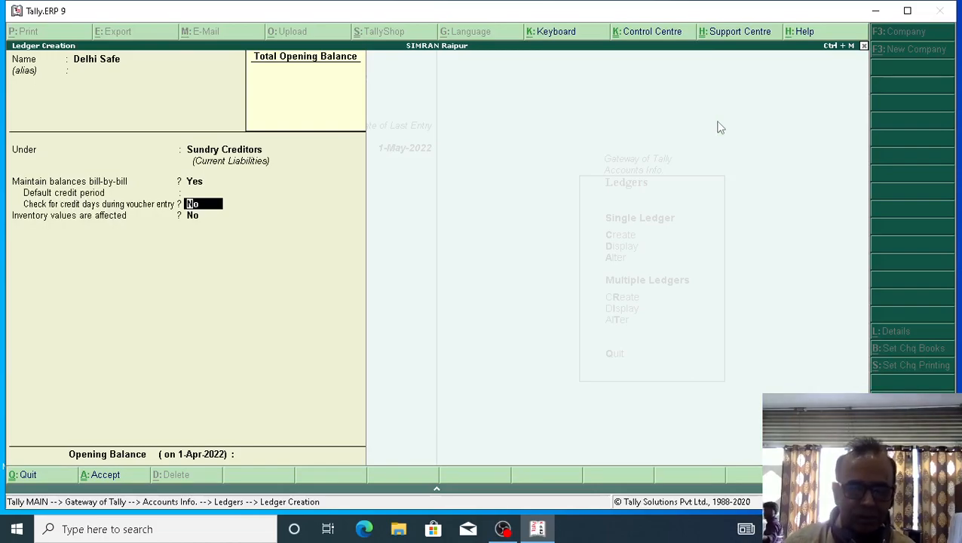
- Set Maintain bill-wise details to No in the company's accounting features and accept the remaining settings
{"action": "key", "text": "F11"}
{"action": "key", "text": "Return"}
{"action": "key", "text": "Return"}
{"action": "key", "text": "Return"}
{"action": "key", "text": "Return"}
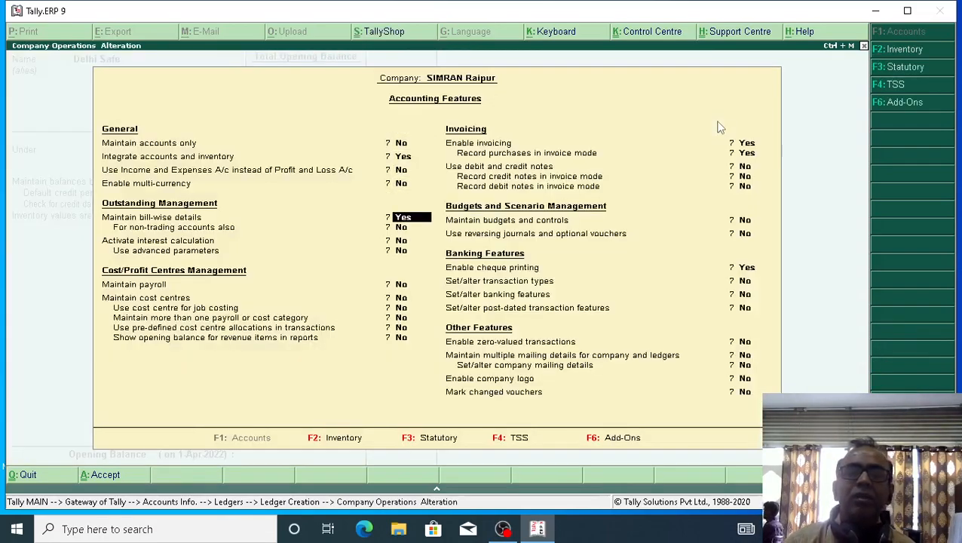
{"action": "type", "text": "n"}
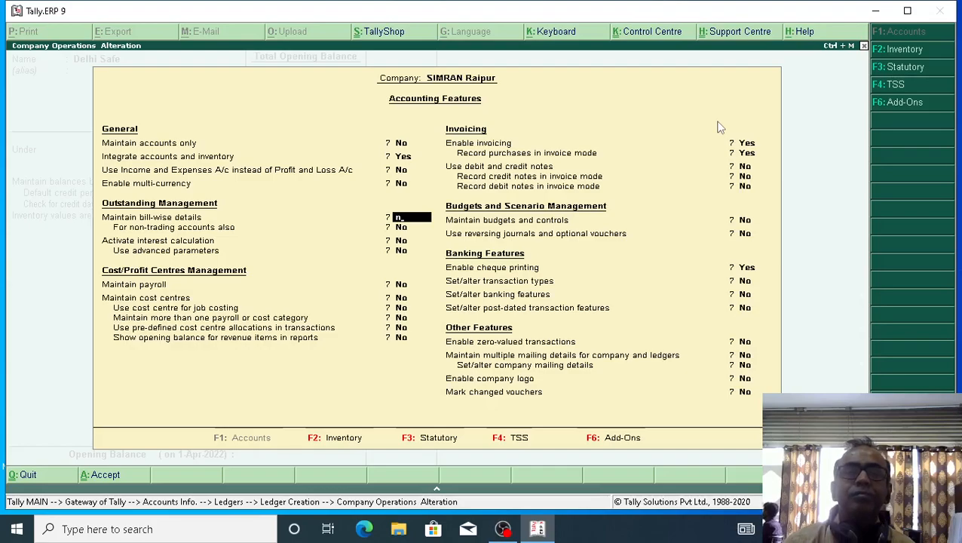
{"action": "key", "text": "Return"}
{"action": "key", "text": "Return"}
{"action": "key", "text": "Return"}
{"action": "key", "text": "Return"}
{"action": "key", "text": "Return"}
{"action": "key", "text": "Return"}
{"action": "key", "text": "Return"}
{"action": "key", "text": "Return"}
{"action": "key", "text": "Return"}
{"action": "key", "text": "Return"}
{"action": "key", "text": "Return"}
{"action": "key", "text": "Return"}
{"action": "key", "text": "Return"}
{"action": "key", "text": "Return"}
{"action": "key", "text": "Return"}
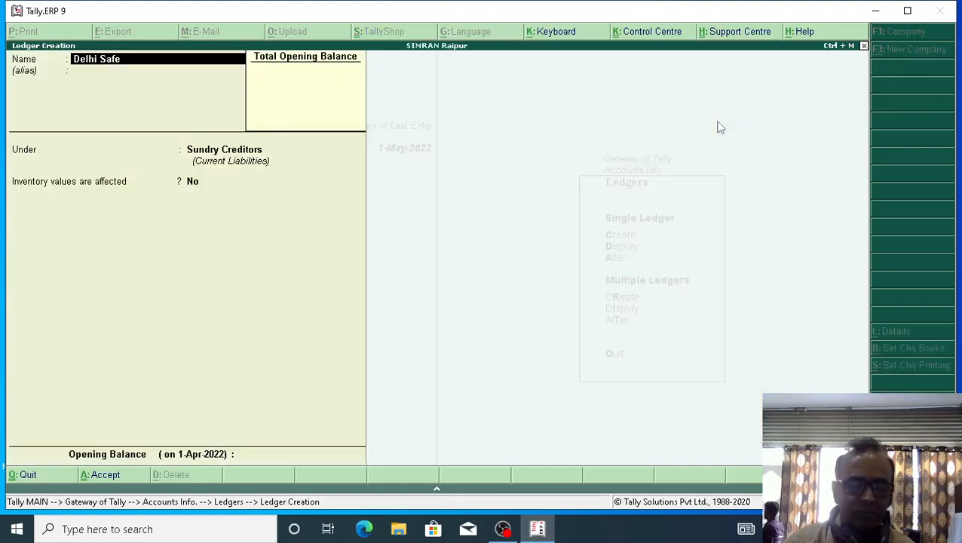
- Set Maintain accounts only to Yes in the company's accounting features and save them
{"action": "key", "text": "F11"}
{"action": "key", "text": "y"}
{"action": "key", "text": "Return"}
{"action": "key", "text": "ctrl+a"}
- Save the Delhi Safe ledger under Sundry Creditors
{"action": "key", "text": "Return"}
{"action": "key", "text": "Return"}
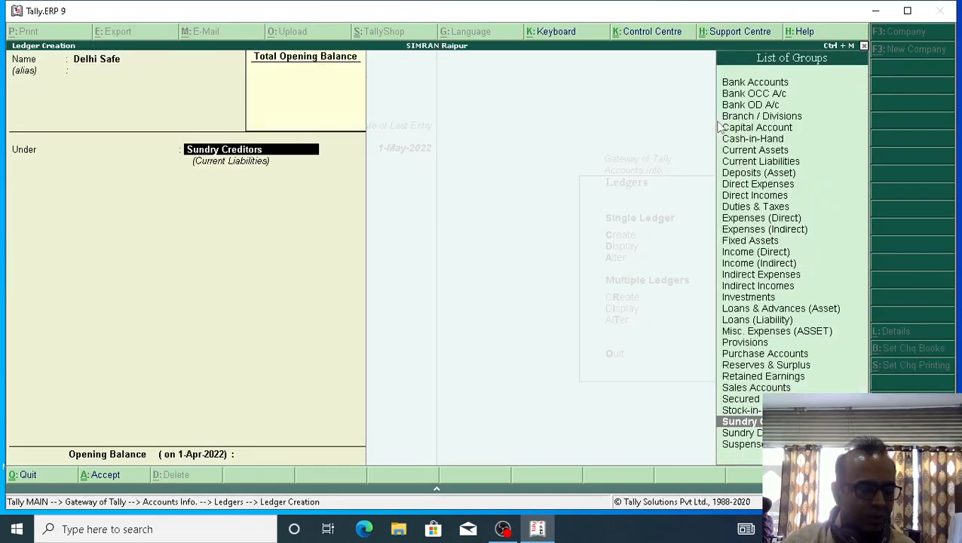
{"action": "key", "text": "ctrl+a"}
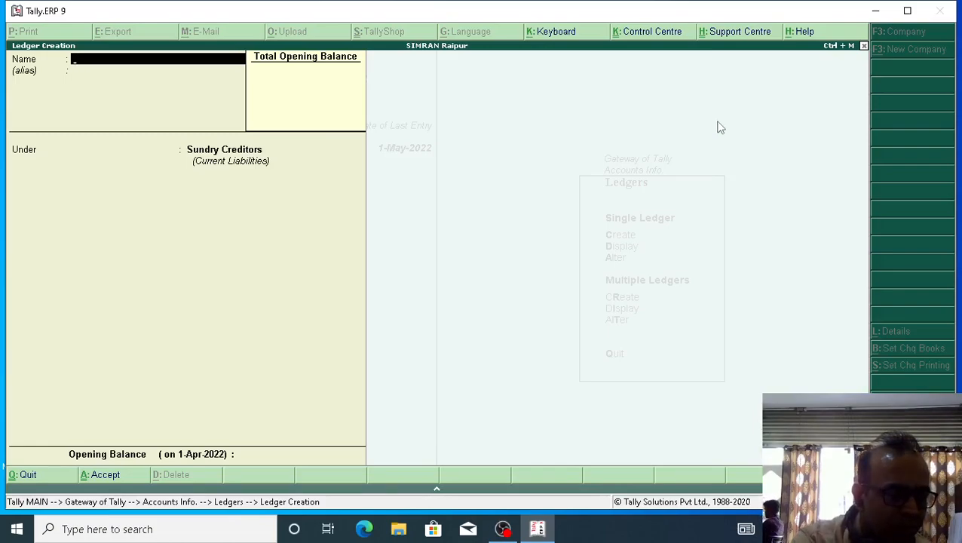
- Create a ledger named with a person's first name under Sundry Creditors
{"action": "type", "text": "Mahesh"}
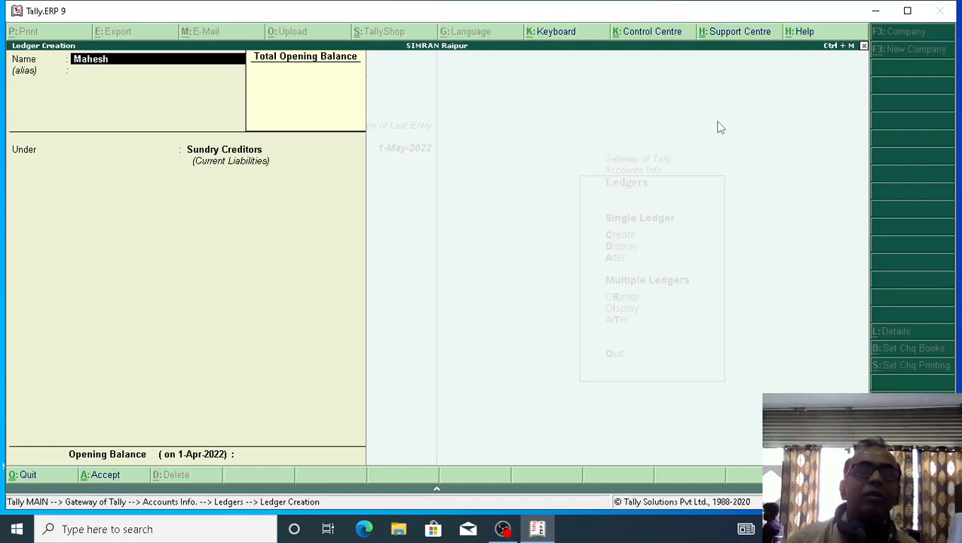
{"action": "key", "text": "Return"}
{"action": "key", "text": "Return"}
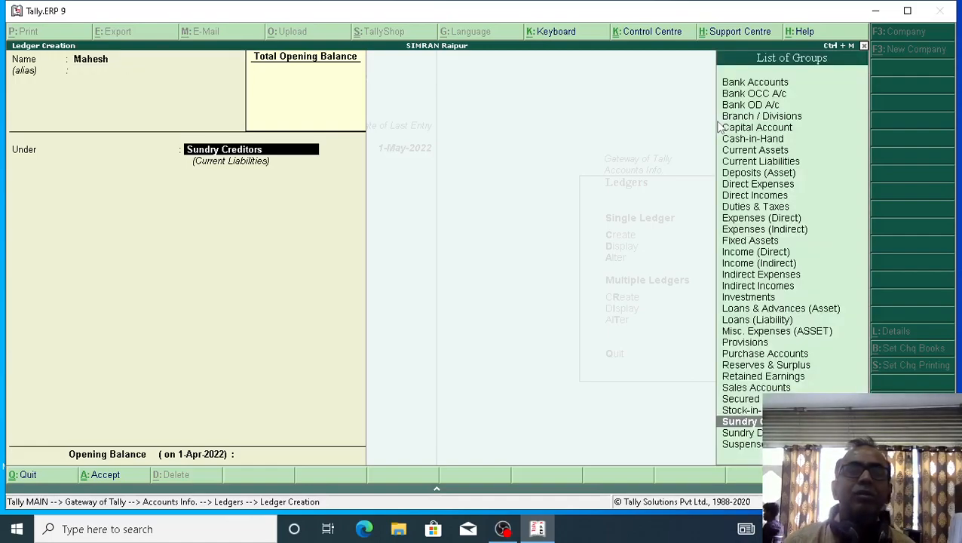
{"action": "key", "text": "Return"}
{"action": "key", "text": "Return"}
{"action": "key", "text": "Return"}
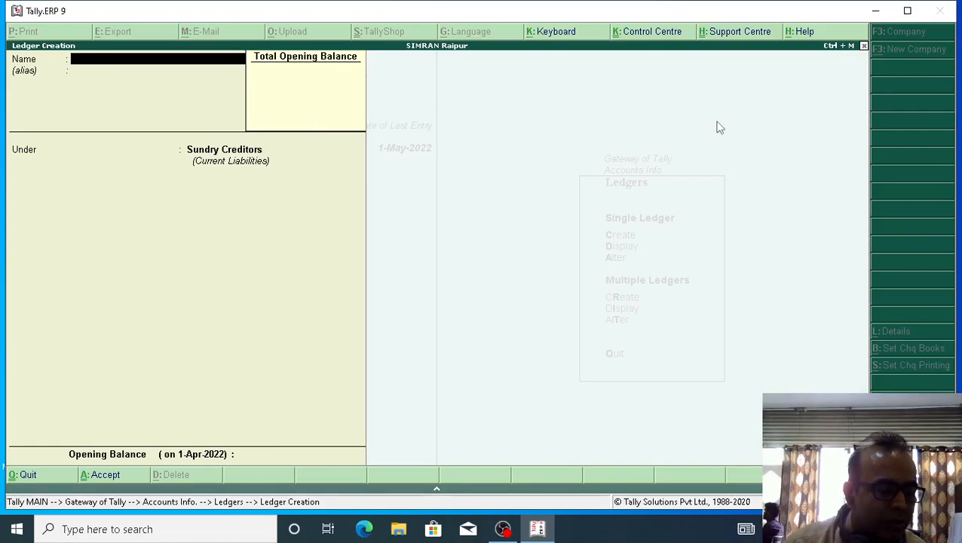
- Create a ledger named Sales under Sales Accounts
{"action": "type", "text": "Sales"}
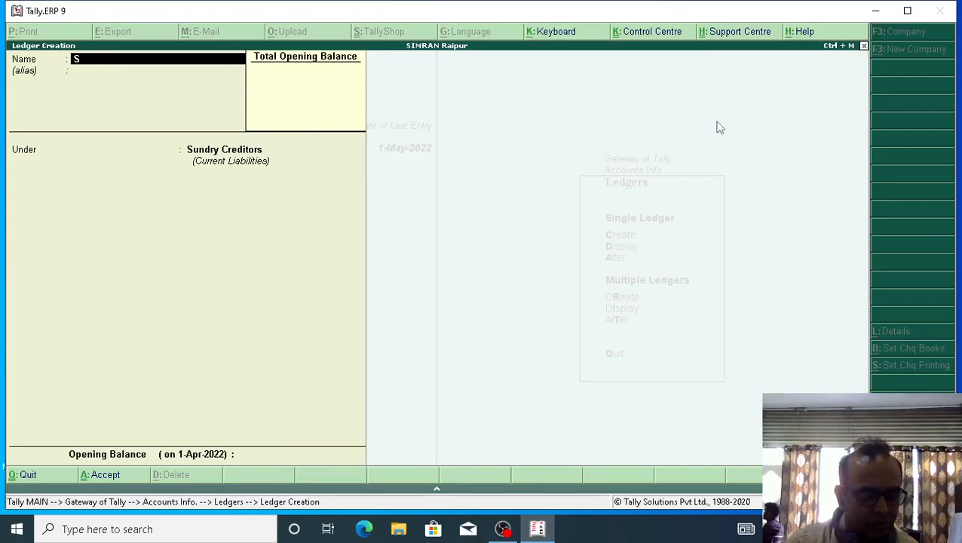
{"action": "key", "text": "Return"}
{"action": "key", "text": "Return"}
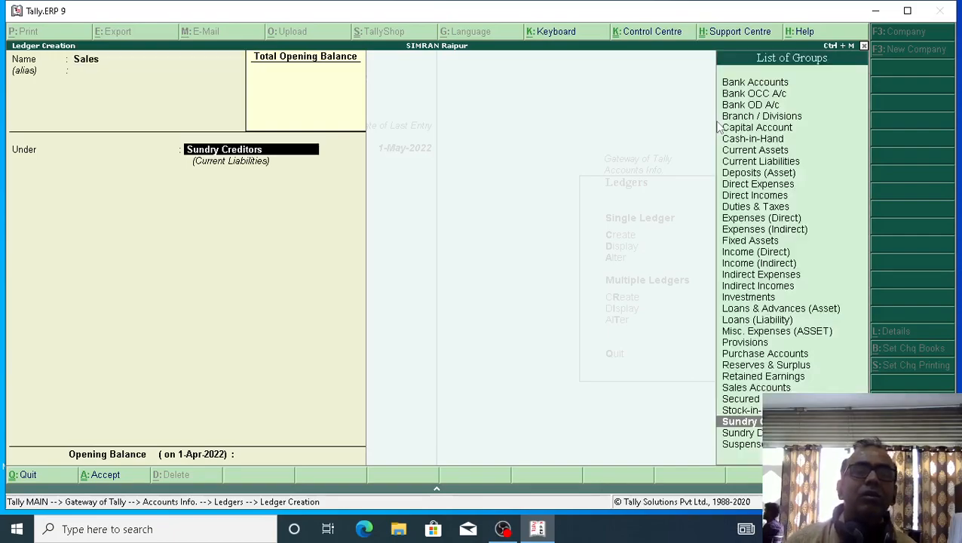
{"action": "type", "text": "Sa"}
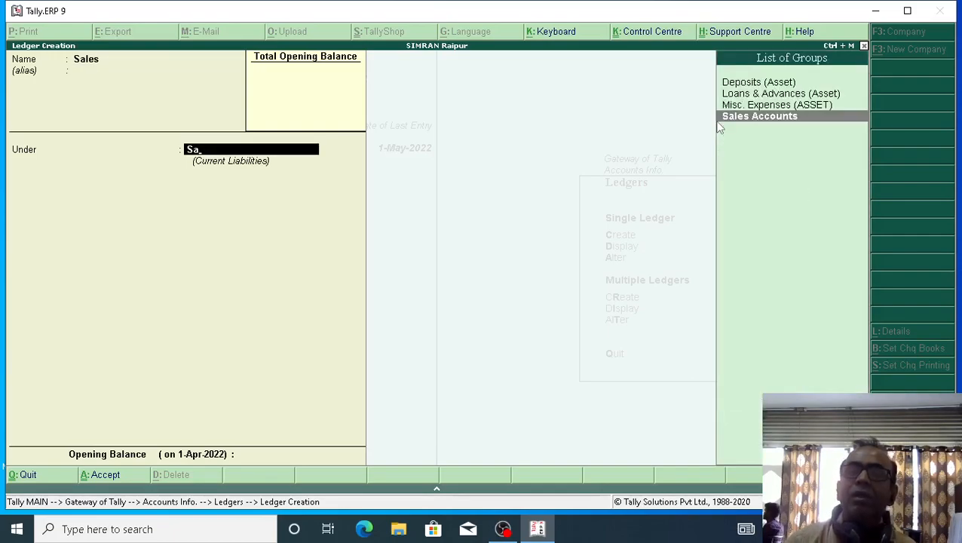
{"action": "key", "text": "Return"}
{"action": "key", "text": "Return"}
{"action": "key", "text": "Return"}
{"action": "key", "text": "Return"}
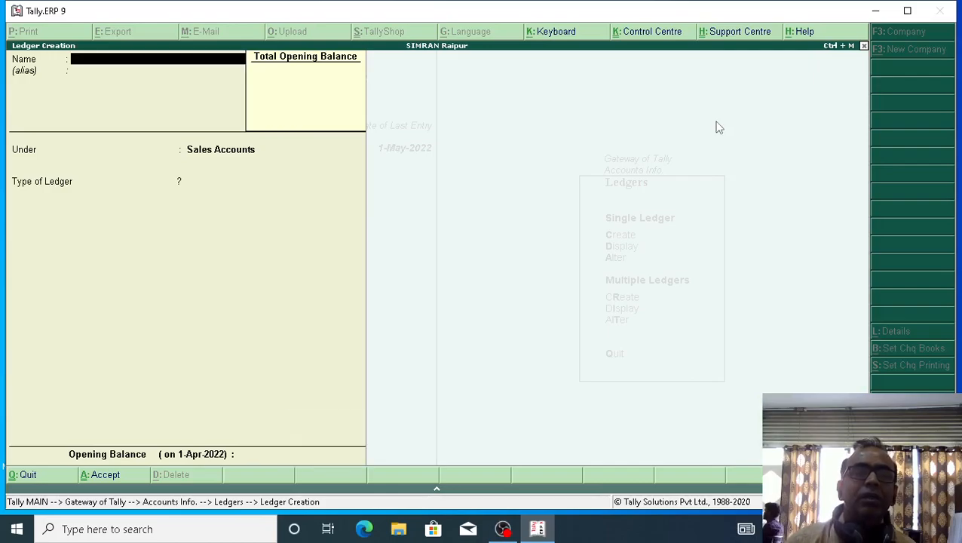
- Create a ledger named Purchase under Purchase Accounts with the ledger type Not Applicable
{"action": "type", "text": "Pur"}
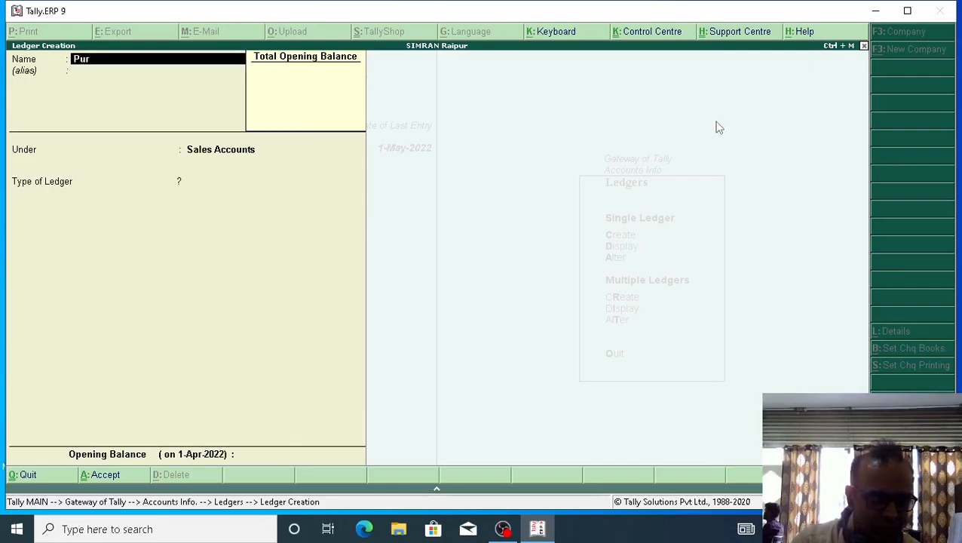
{"action": "type", "text": "chase"}
{"action": "key", "text": "Return"}
{"action": "key", "text": "Return"}
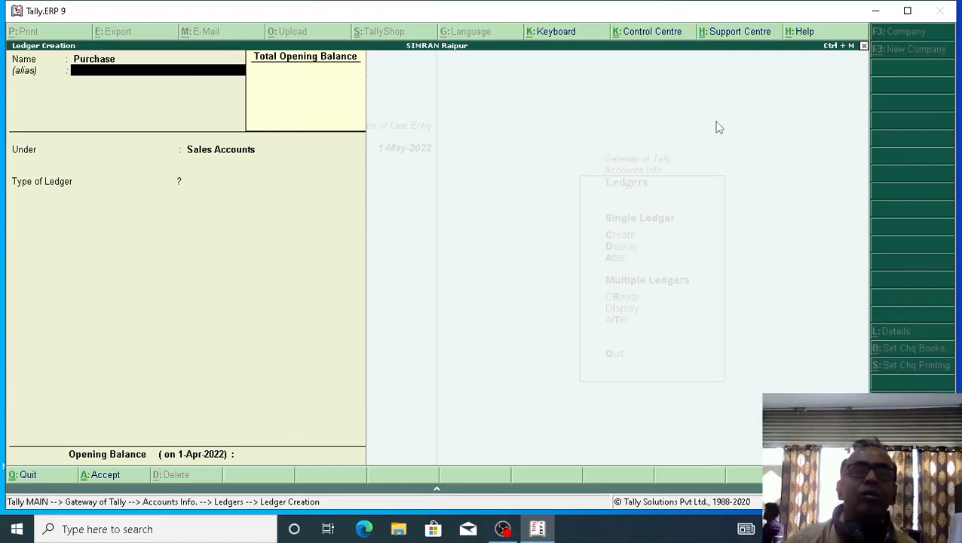
{"action": "type", "text": "Pu"}
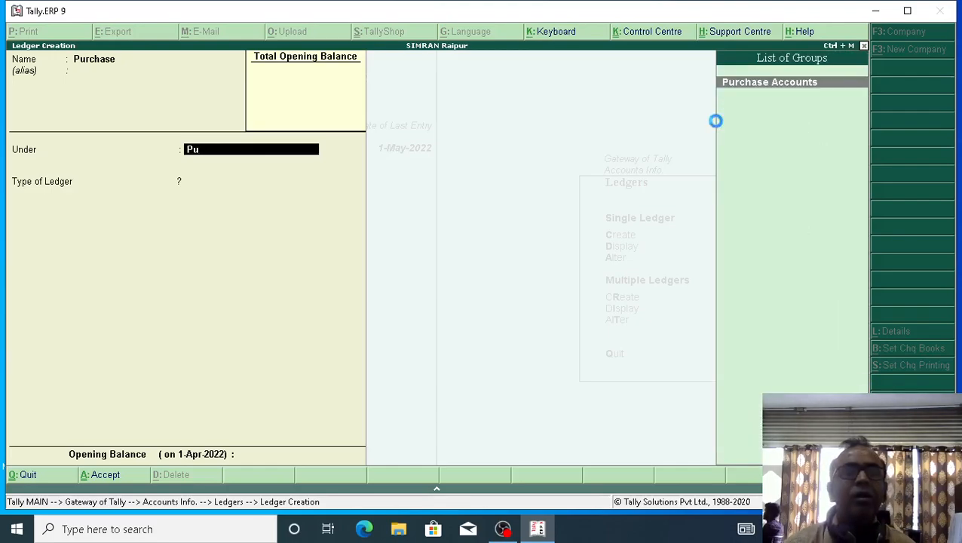
{"action": "key", "text": "Return"}
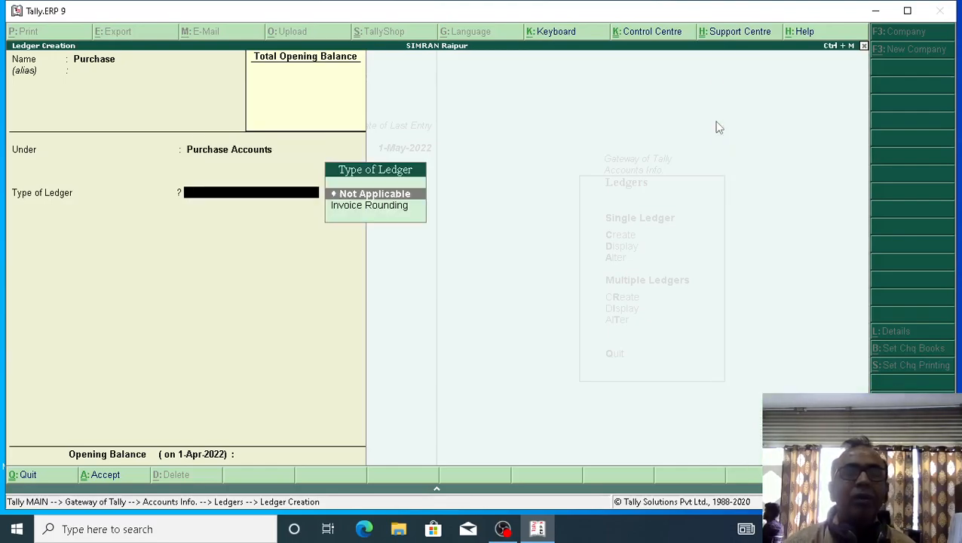
{"action": "key", "text": "Return"}
{"action": "key", "text": "Return"}
{"action": "key", "text": "Return"}
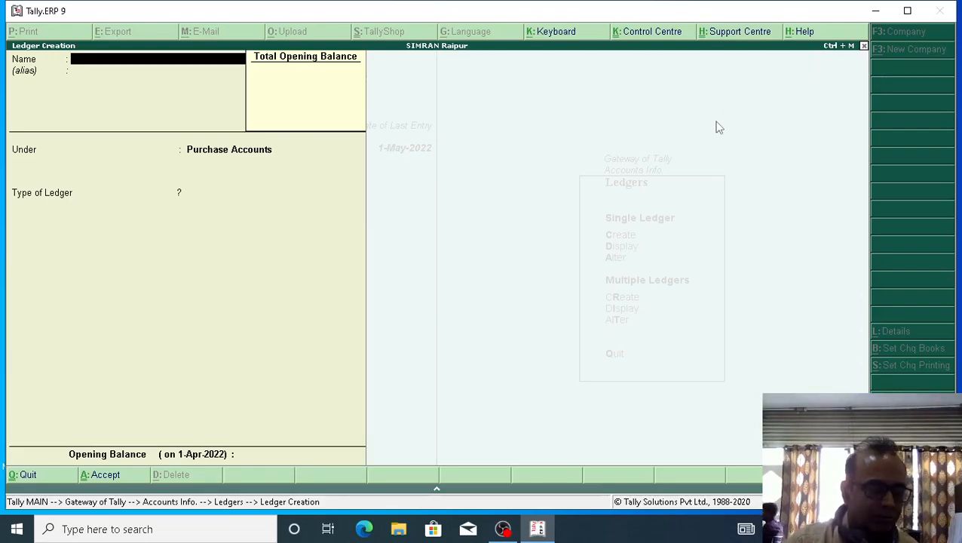
- Create a ledger named with a person's first name under Sundry Debtors and return to the Gateway of Tally
{"action": "type", "text": "Shyam"}
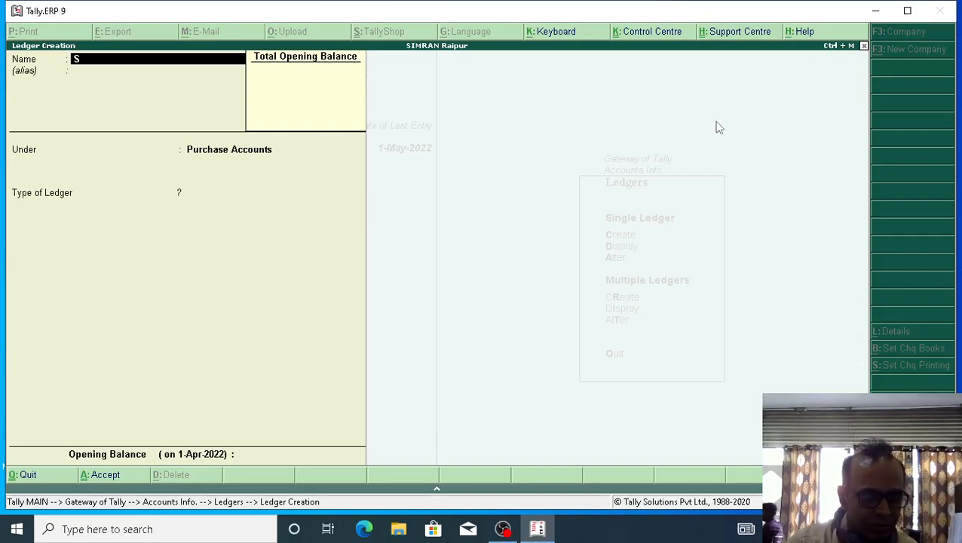
{"action": "key", "text": "Return"}
{"action": "key", "text": "Return"}
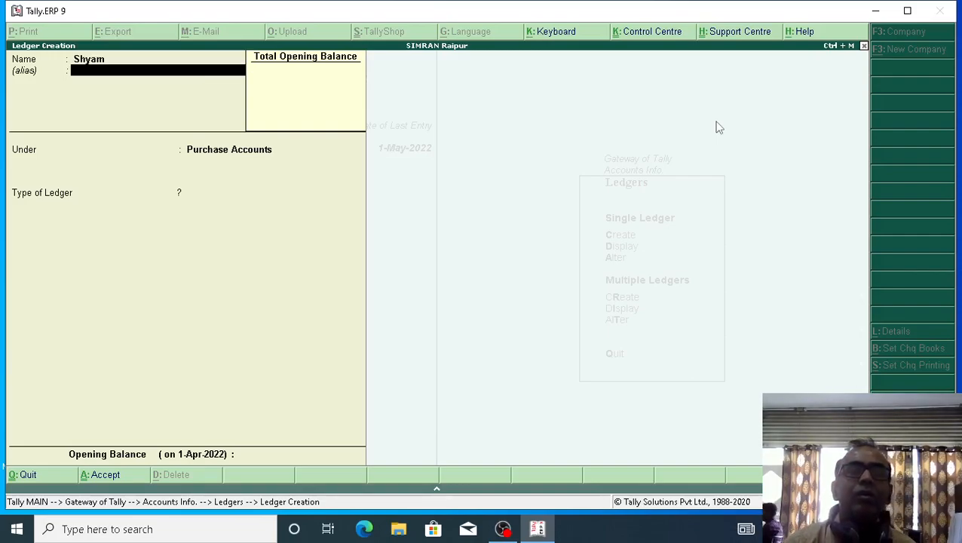
{"action": "type", "text": "Su"}
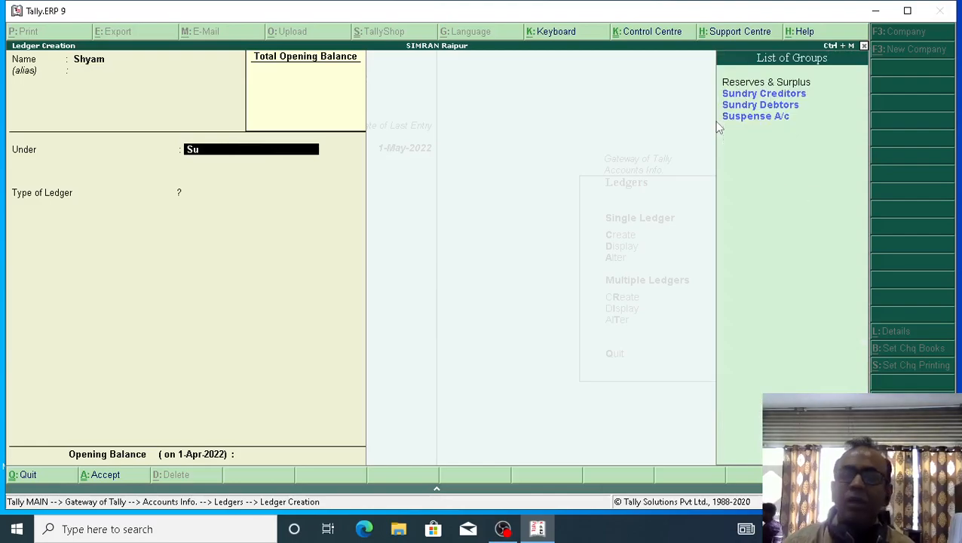
{"action": "key", "text": "Down"}
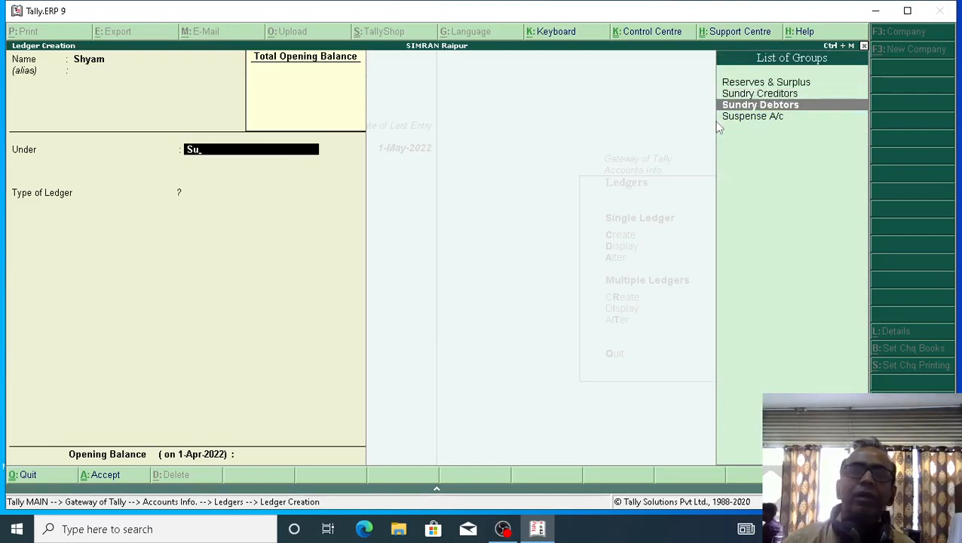
{"action": "key", "text": "Return"}
{"action": "key", "text": "Return"}
{"action": "key", "text": "Return"}
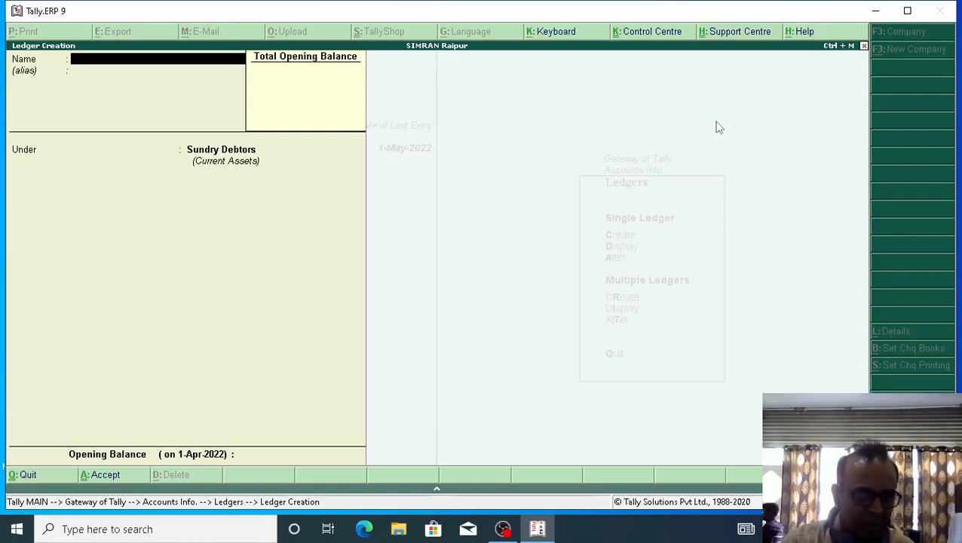
{"action": "key", "text": "Escape"}
{"action": "key", "text": "y"}
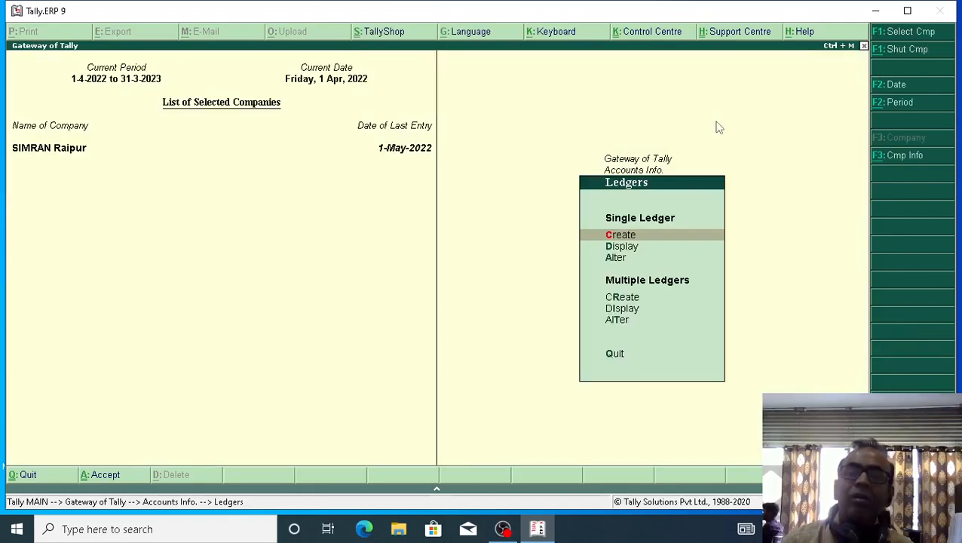
{"action": "key", "text": "Escape"}
{"action": "key", "text": "Escape"}
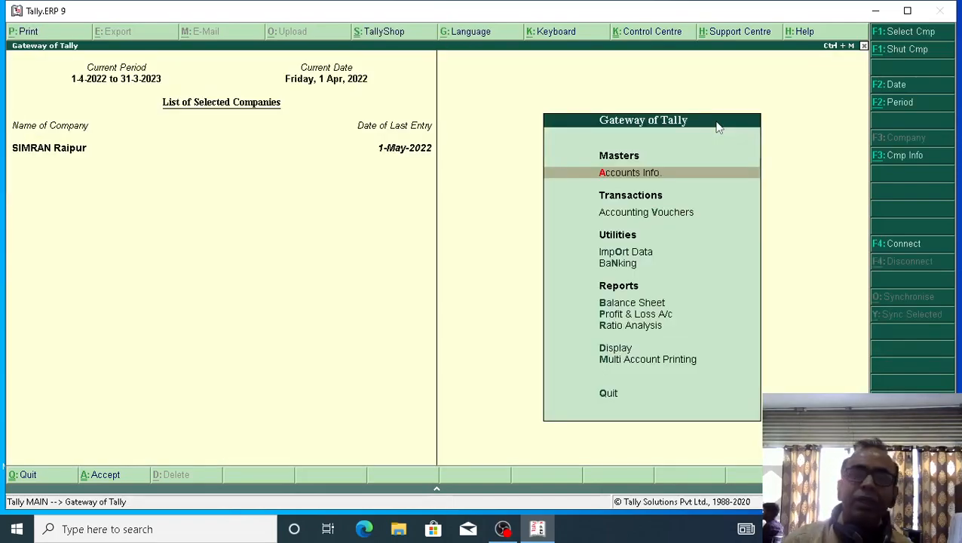
- Start a journal accounting voucher dated 1-Apr-2022 and debit Cash with 5,00,000
{"action": "key", "text": "Down"}
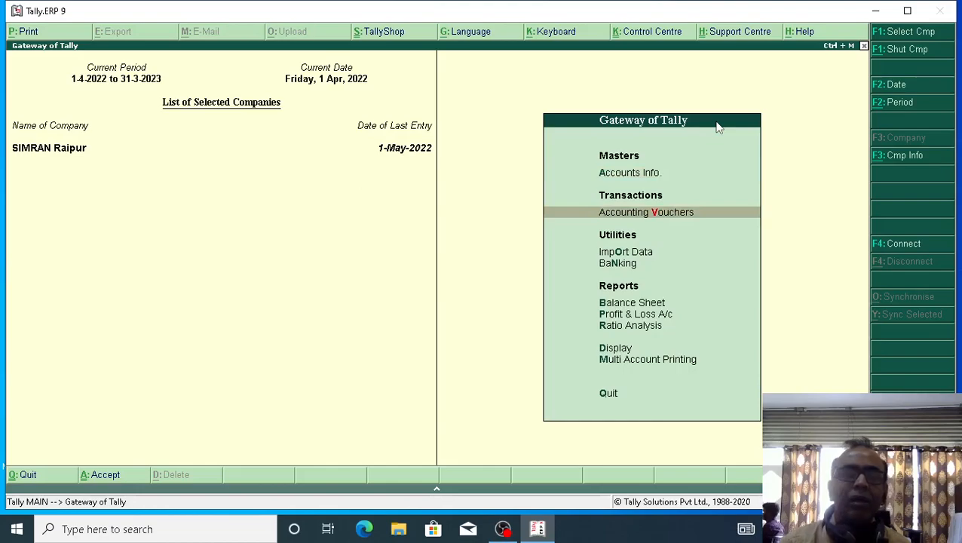
{"action": "key", "text": "Return"}
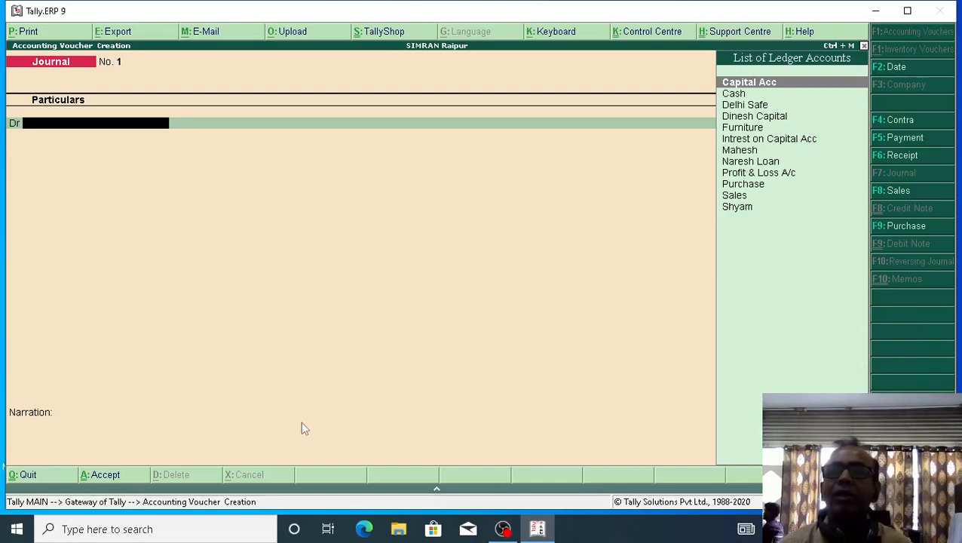
{"action": "key", "text": "Down"}
{"action": "key", "text": "Return"}
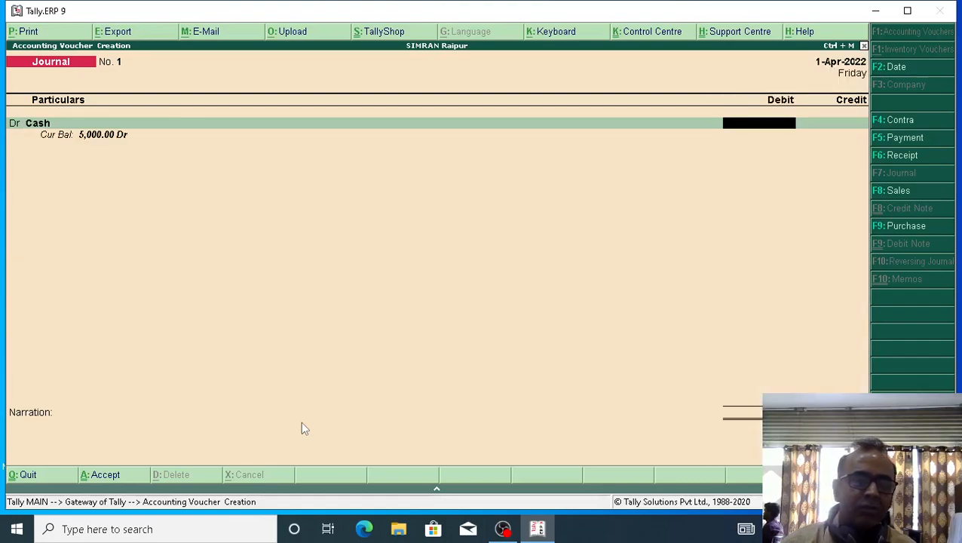
{"action": "type", "text": "5,00,0"}
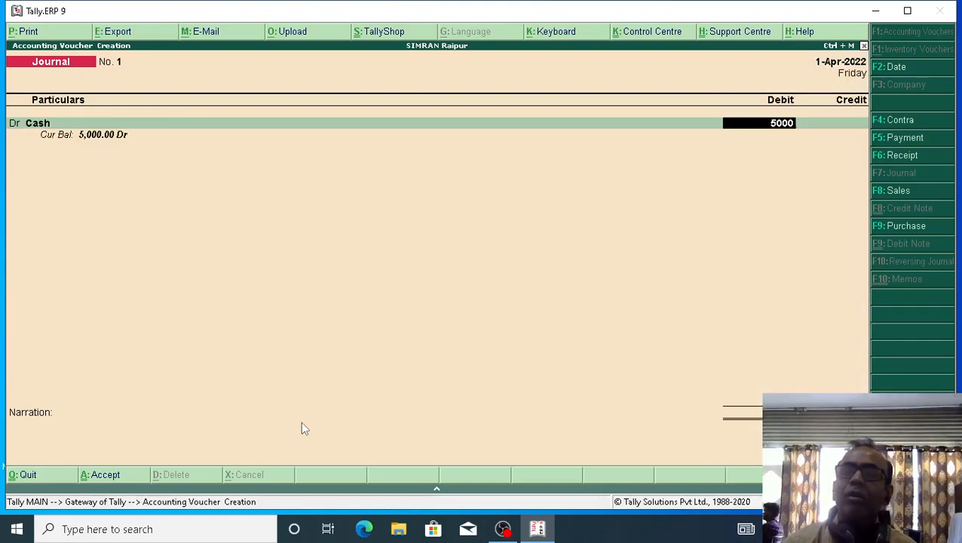
{"action": "type", "text": "00"}
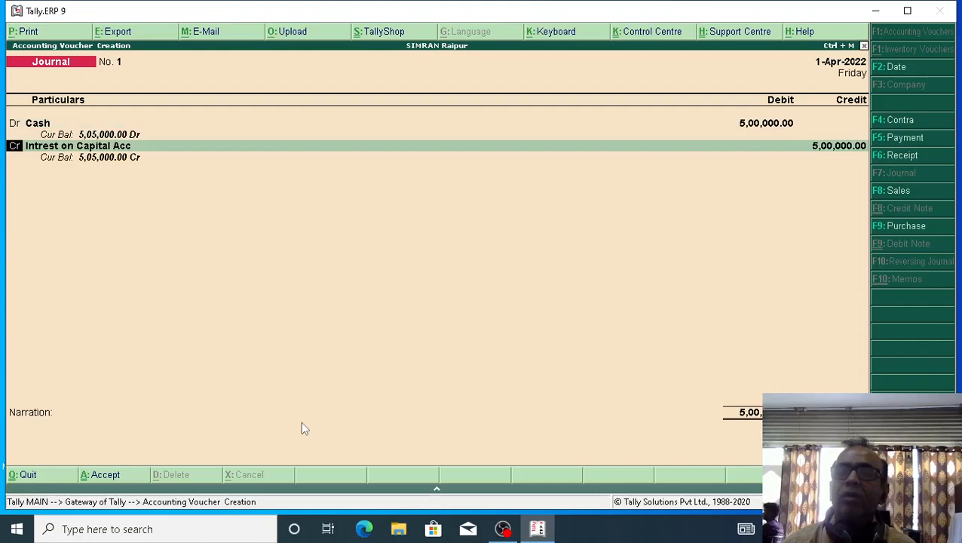
- Replace the suggested credit account with the person-named capital ledger, crediting 5,00,000
{"action": "key", "text": "Return"}
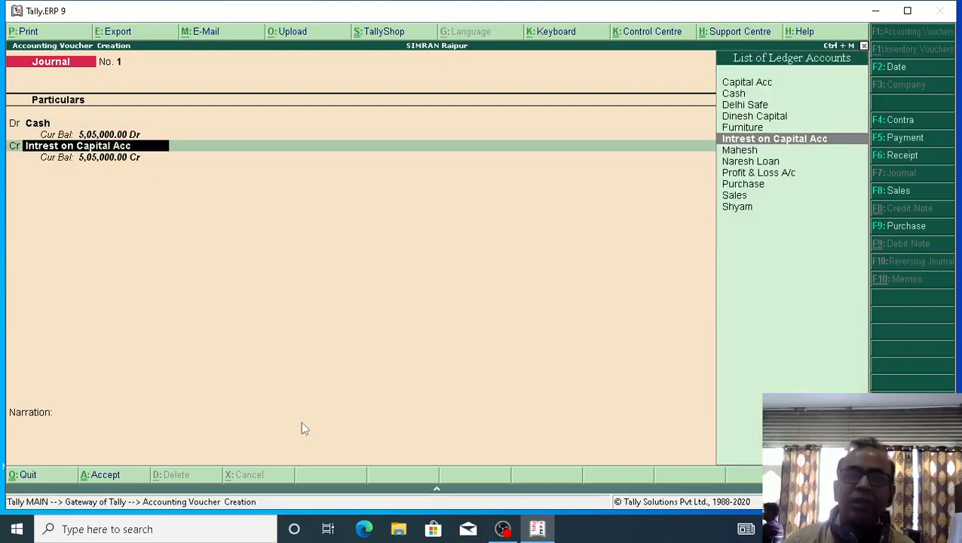
{"action": "type", "text": "D"}
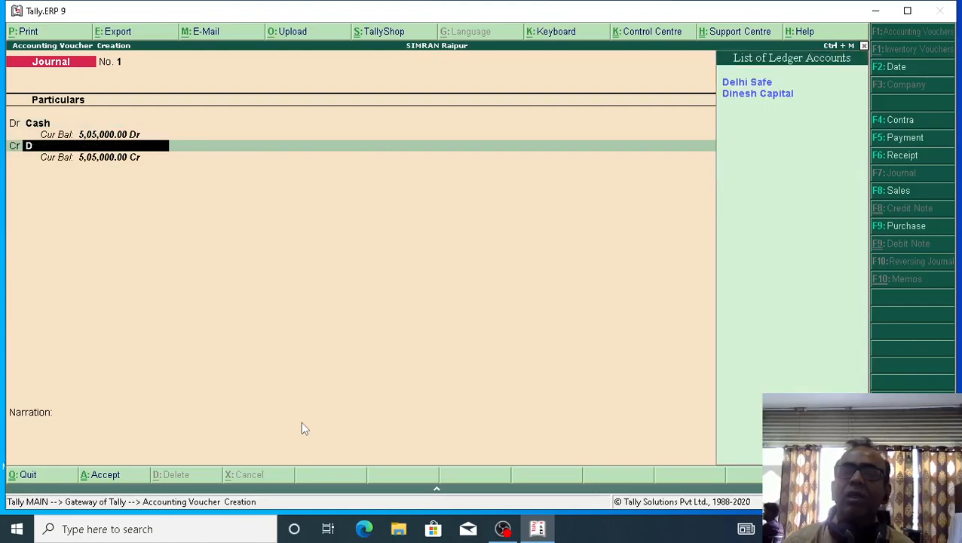
{"action": "key", "text": "Down"}
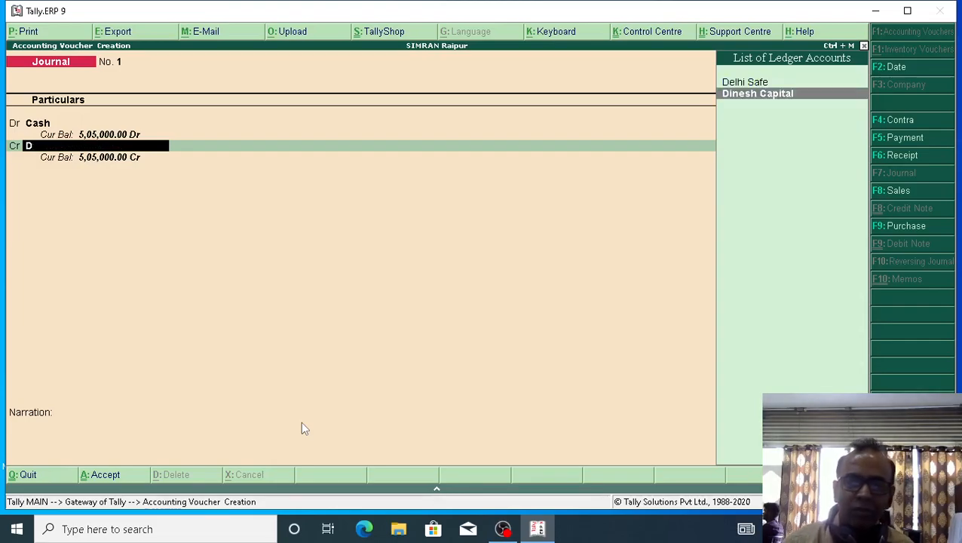
{"action": "key", "text": "Return"}
{"action": "key", "text": "Return"}
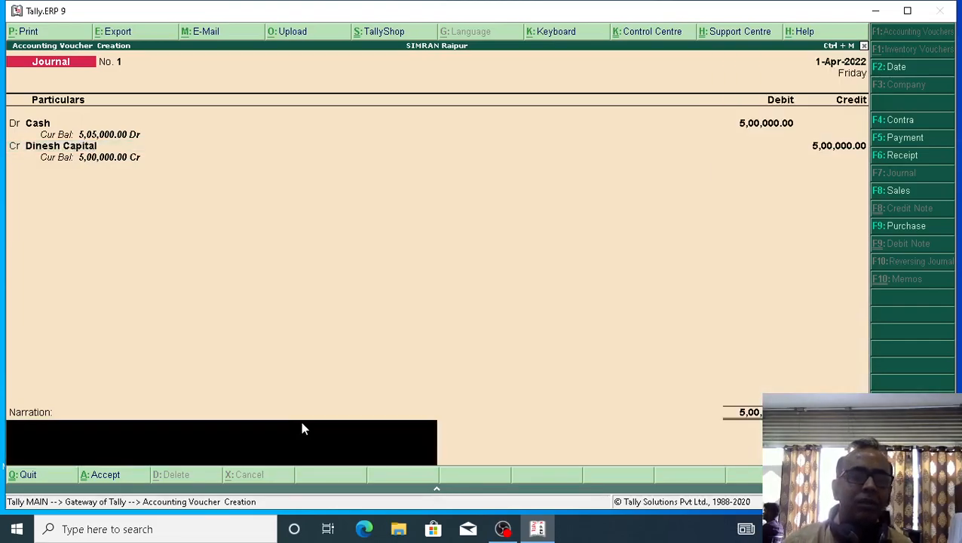
- Enter the narration "being invested" and save the capital journal voucher
{"action": "type", "text": "bei"}
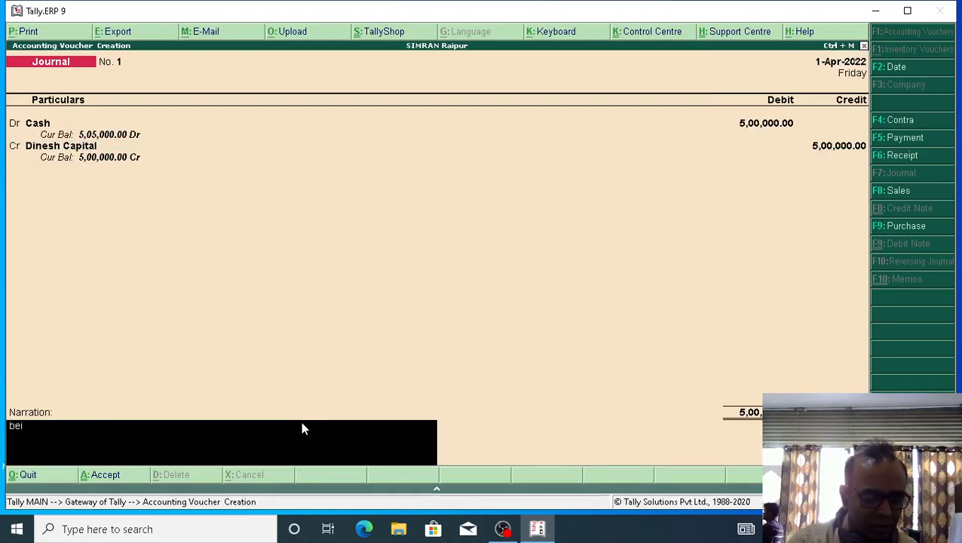
{"action": "type", "text": "ng in"}
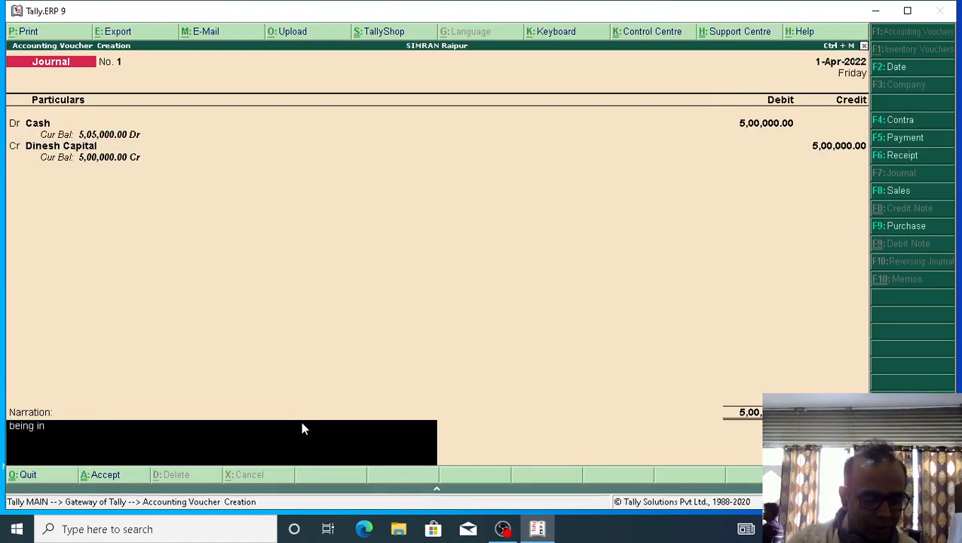
{"action": "type", "text": "vested"}
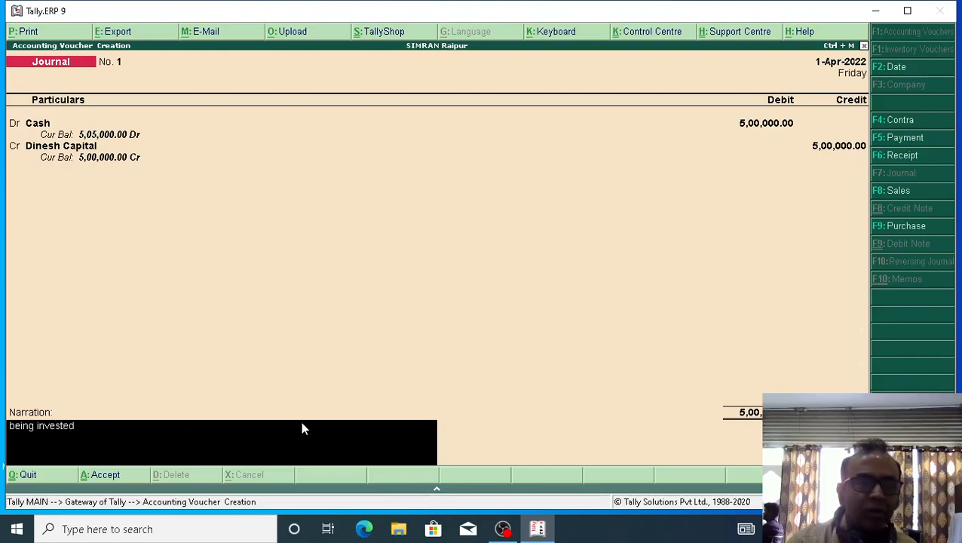
{"action": "key", "text": "Return"}
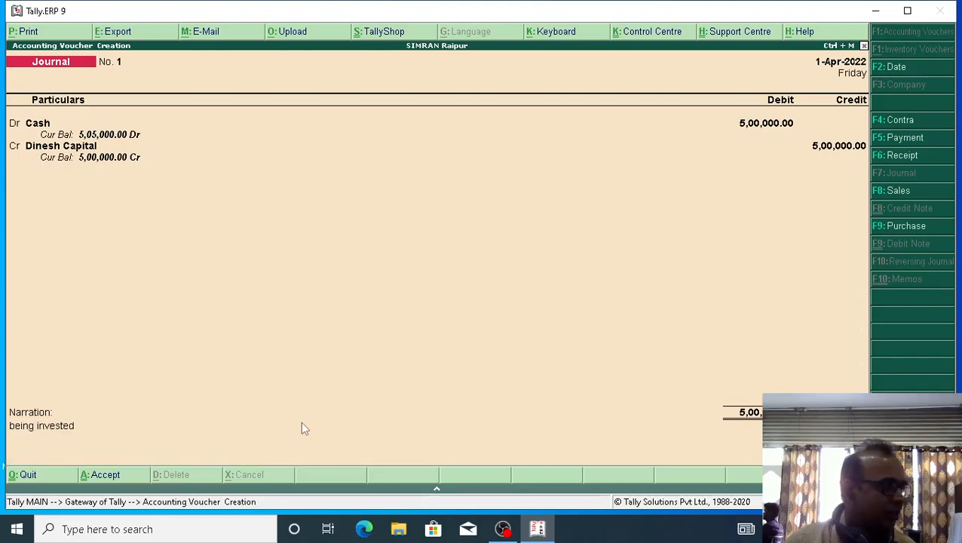
{"action": "key", "text": "ctrl+a"}
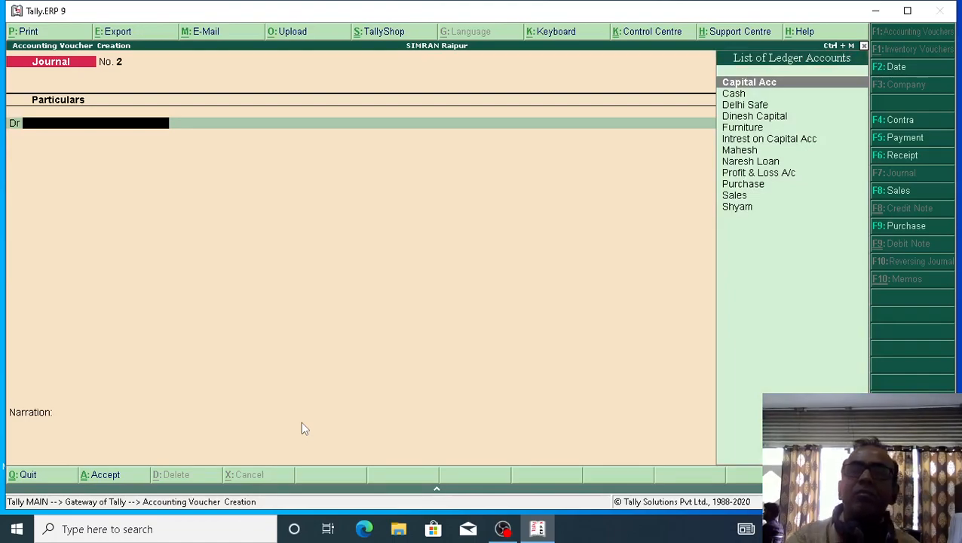
- In a second journal voucher, debit Cash with 1,00,000 and credit the person-named loan ledger with the same amount
{"action": "key", "text": "Down"}
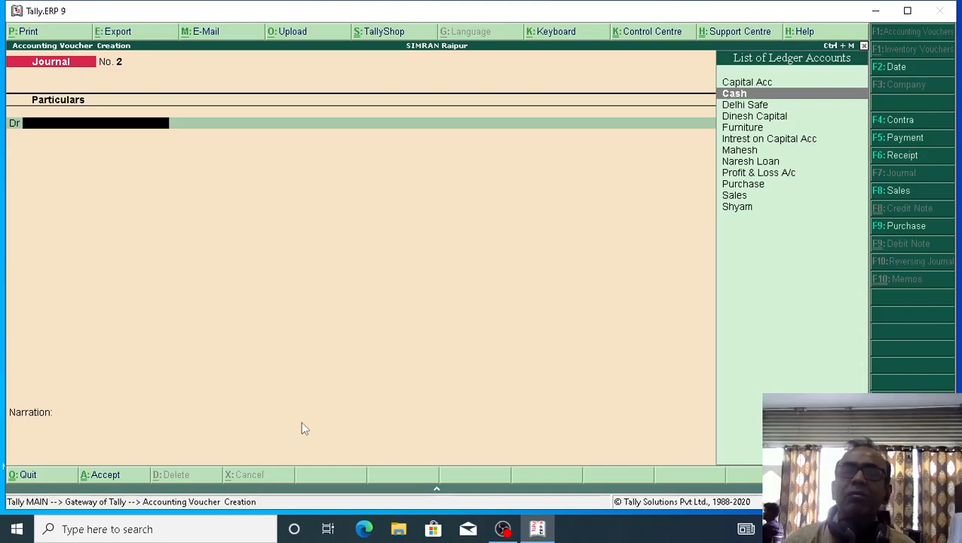
{"action": "key", "text": "Return"}
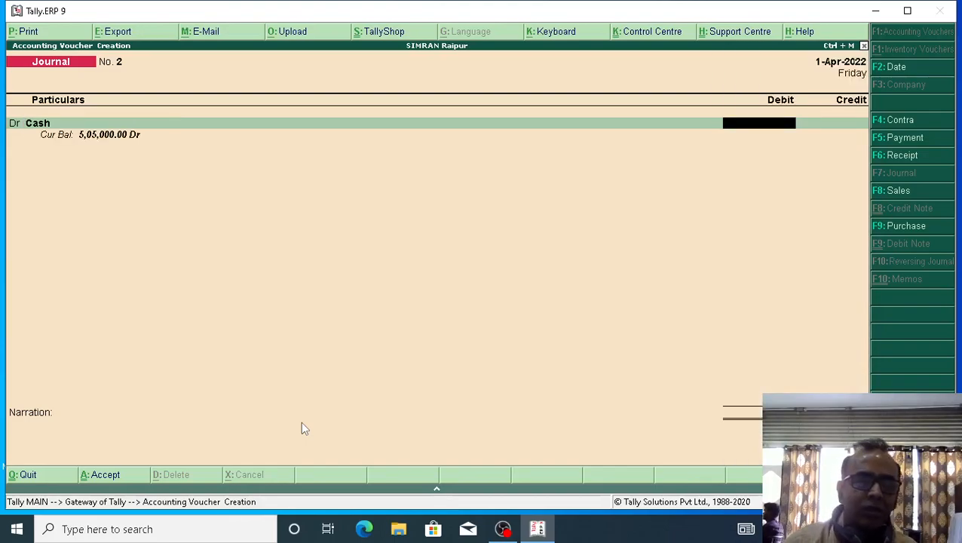
{"action": "type", "text": "100000"}
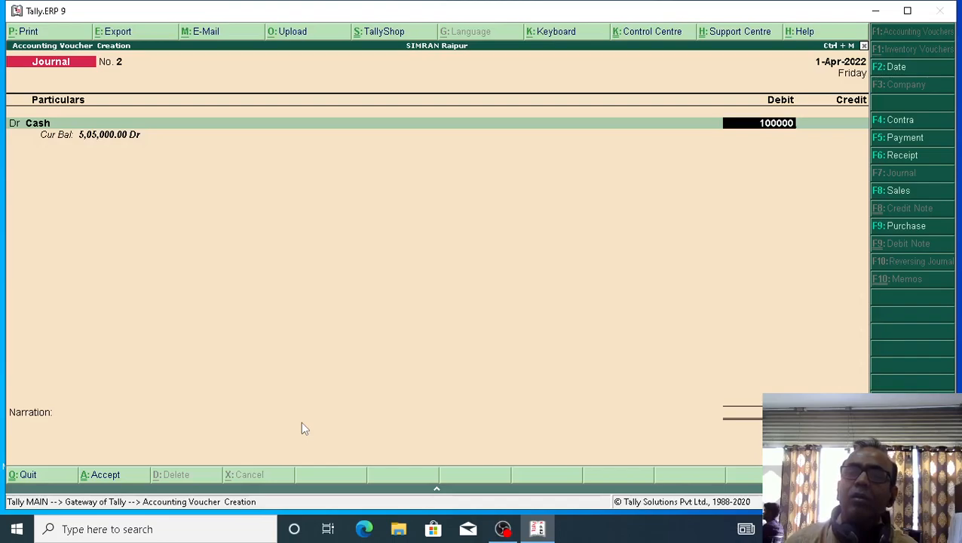
{"action": "key", "text": "Return"}
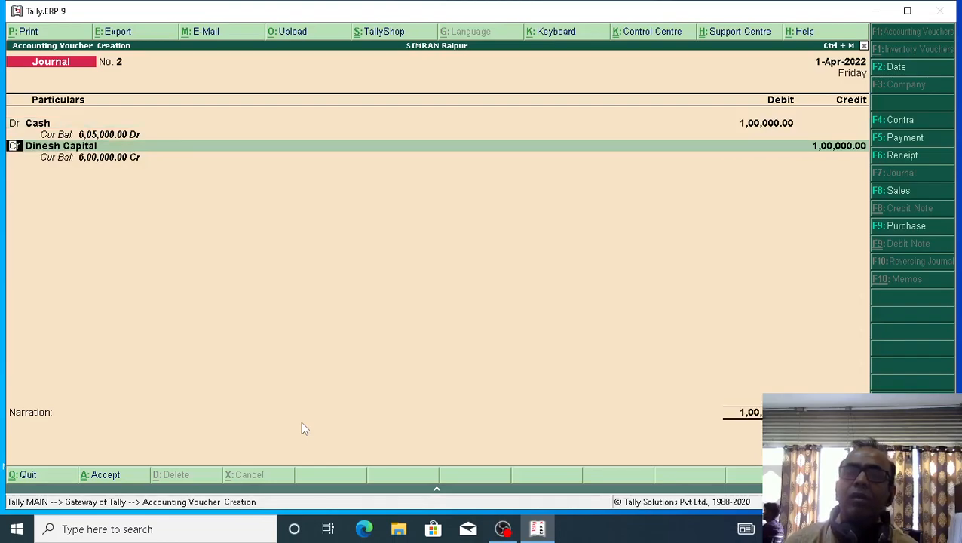
{"action": "key", "text": "Return"}
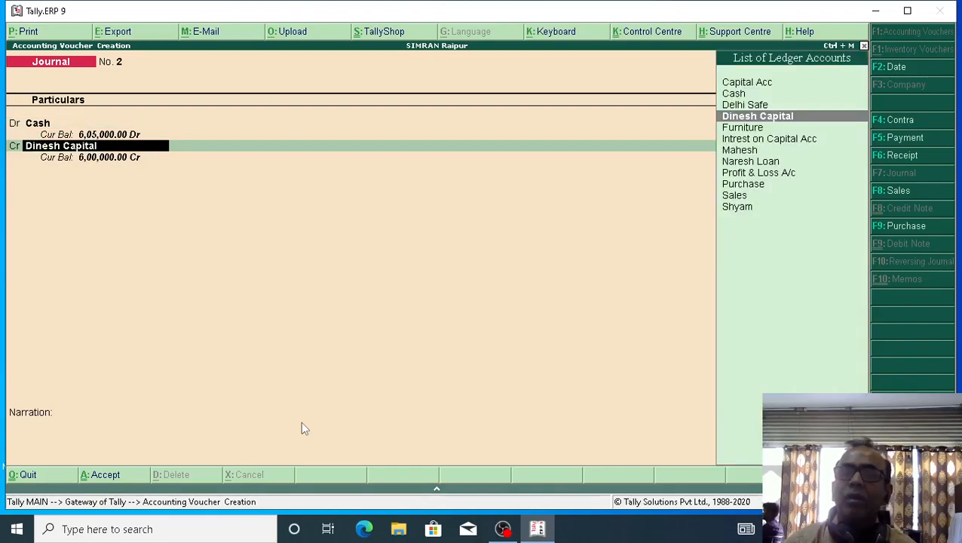
{"action": "type", "text": "N"}
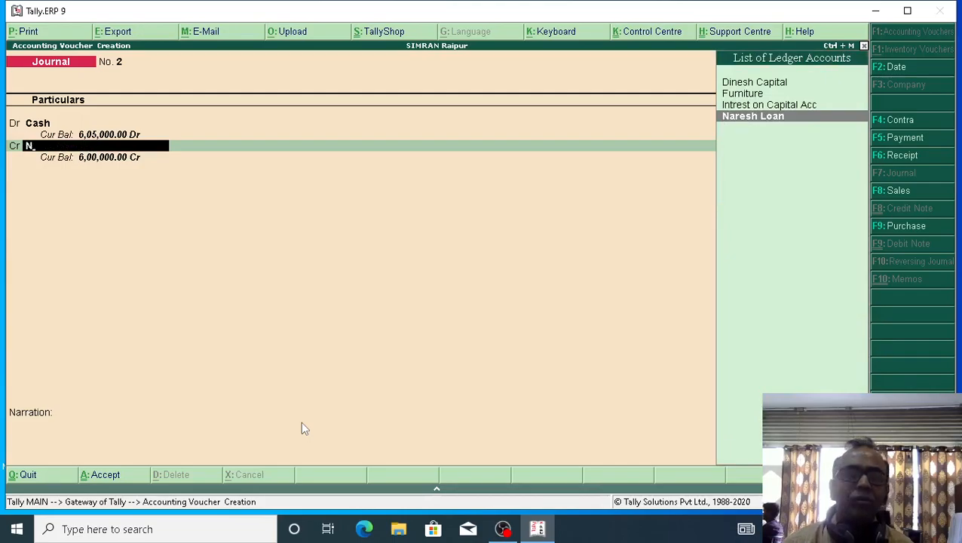
{"action": "key", "text": "Return"}
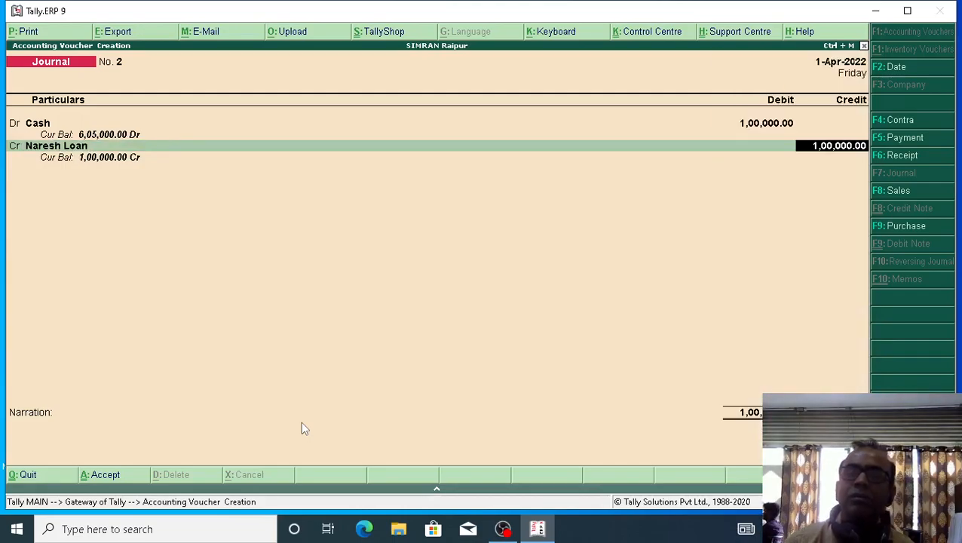
- Enter the narration "being borrowed from" and save the loan journal voucher
{"action": "key", "text": "Return"}
{"action": "type", "text": "being"}
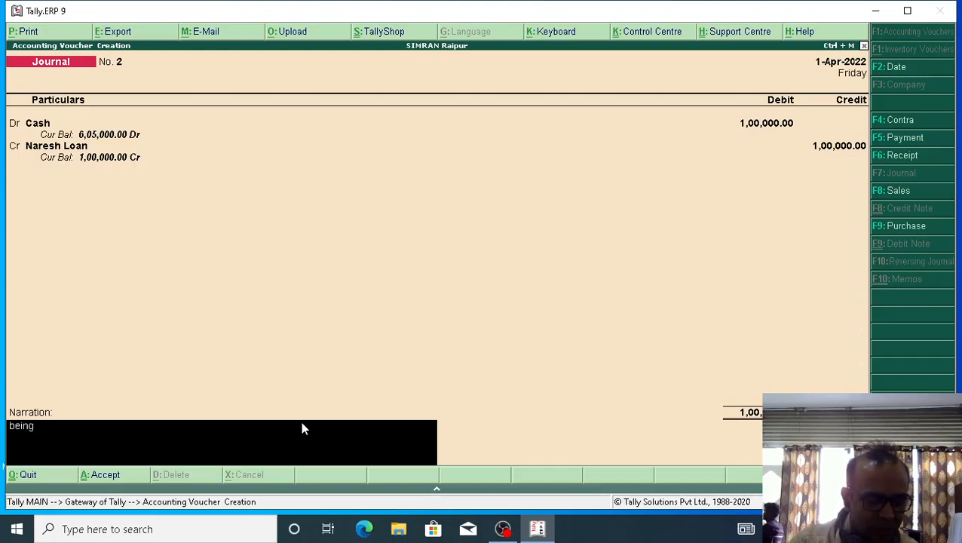
{"action": "type", "text": " borrowe"}
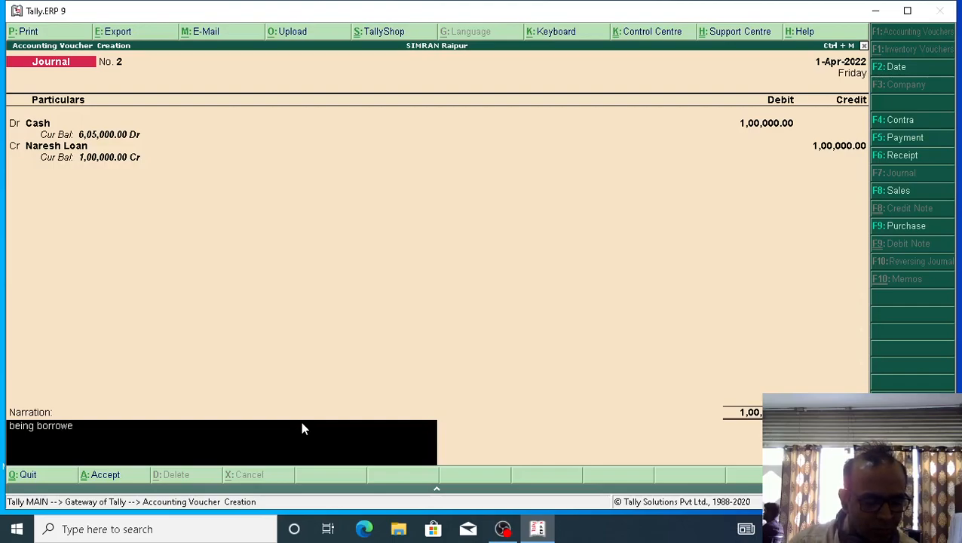
{"action": "type", "text": "d from"}
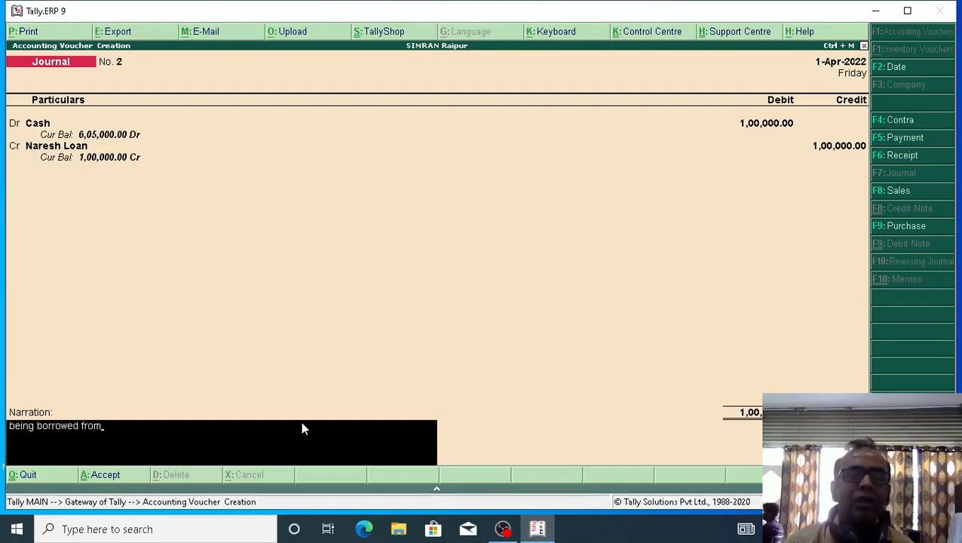
{"action": "key", "text": "Return"}
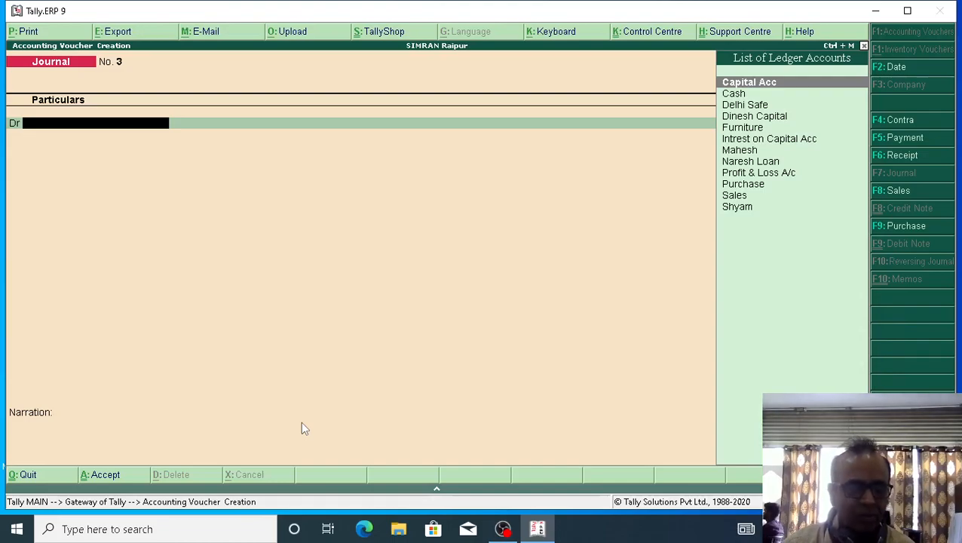
- In a third journal voucher, debit Furniture with 20,000 and credit Cash with the same amount
{"action": "type", "text": "F"}
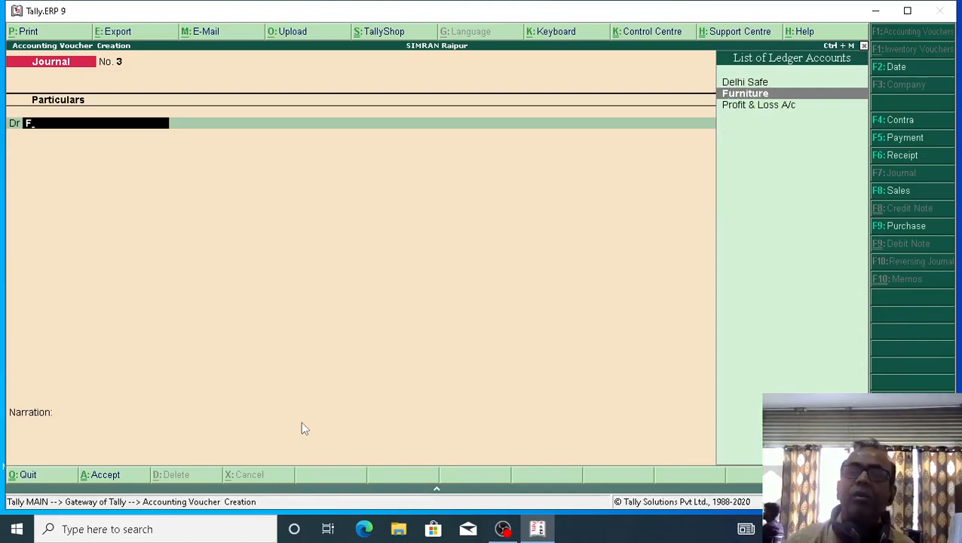
{"action": "key", "text": "Return"}
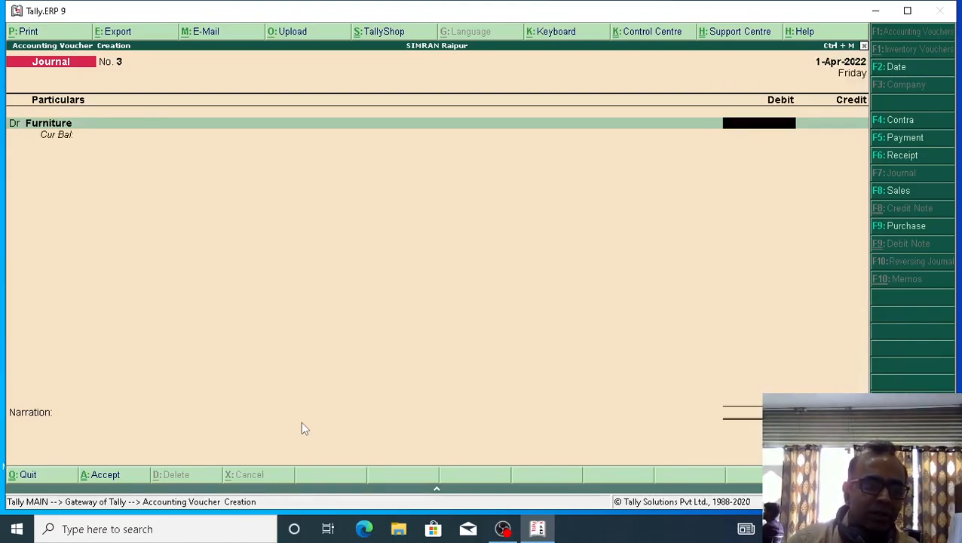
{"action": "type", "text": "20000"}
{"action": "key", "text": "Return"}
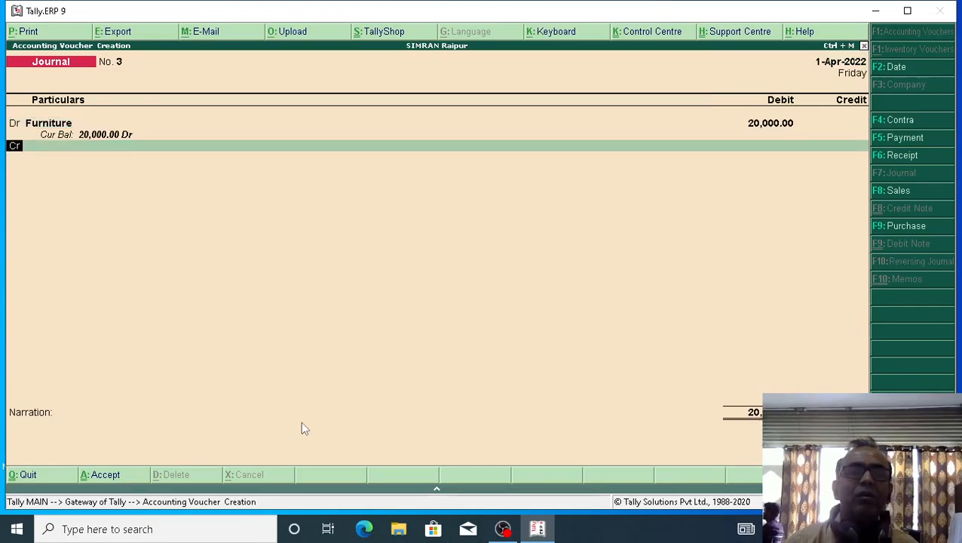
{"action": "key", "text": "Return"}
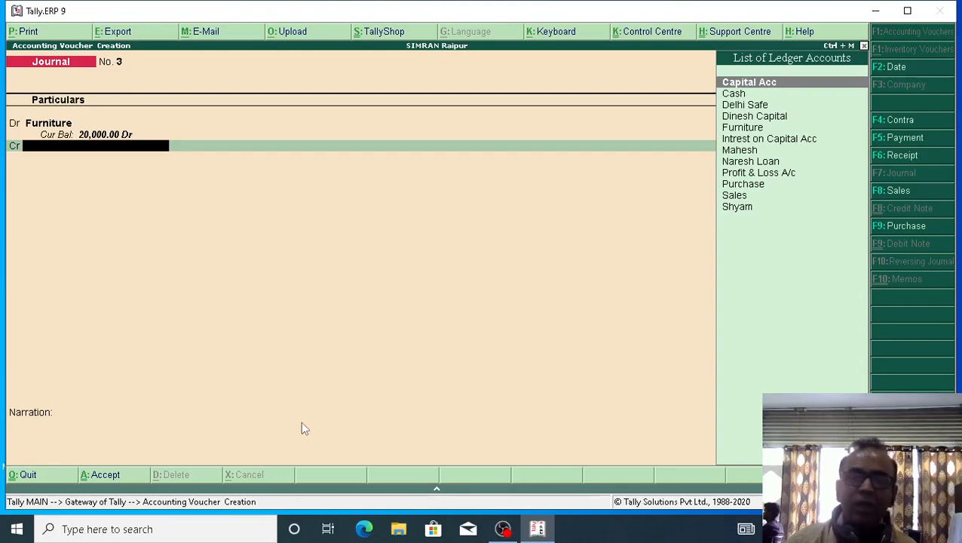
{"action": "key", "text": "Down"}
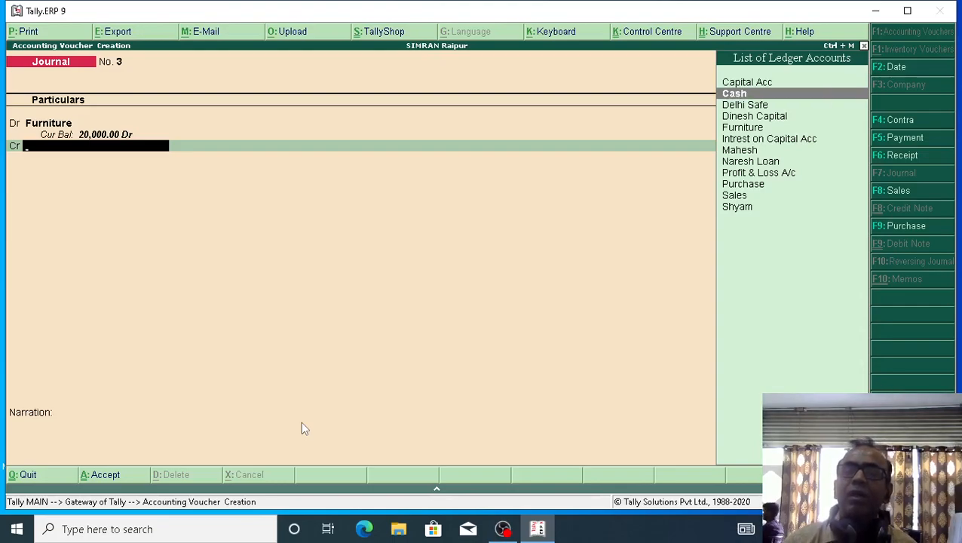
{"action": "key", "text": "Return"}
{"action": "key", "text": "Return"}
- Enter the narration "being assets" and save the cash furniture purchase voucher
{"action": "type", "text": "being assets"}
{"action": "key", "text": "Return"}
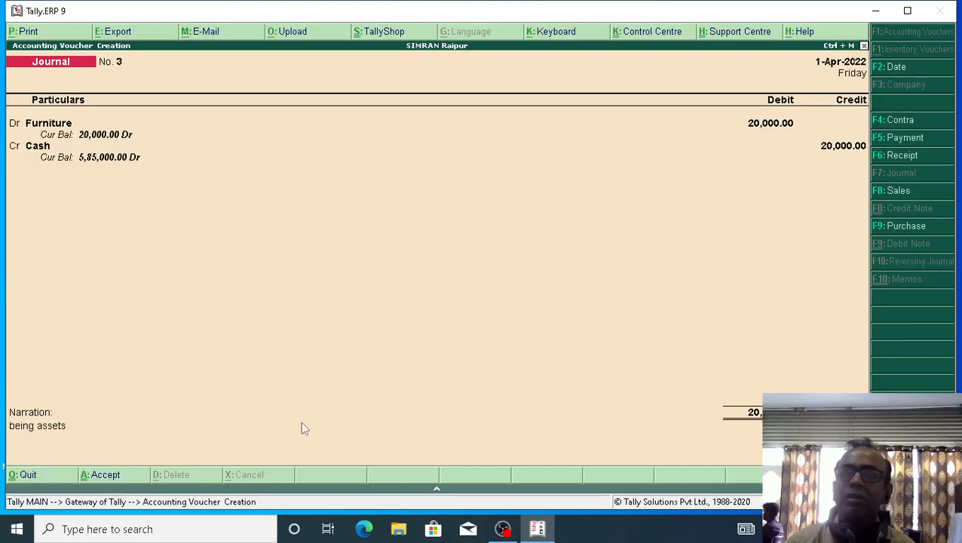
{"action": "key", "text": "Return"}
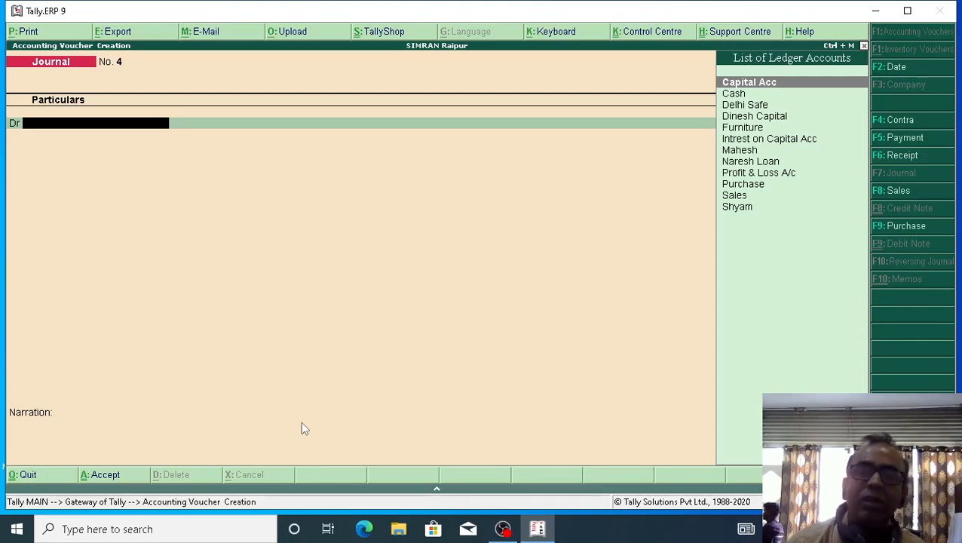
- In a fourth journal voucher, debit Furniture with 40,000
{"action": "type", "text": "f"}
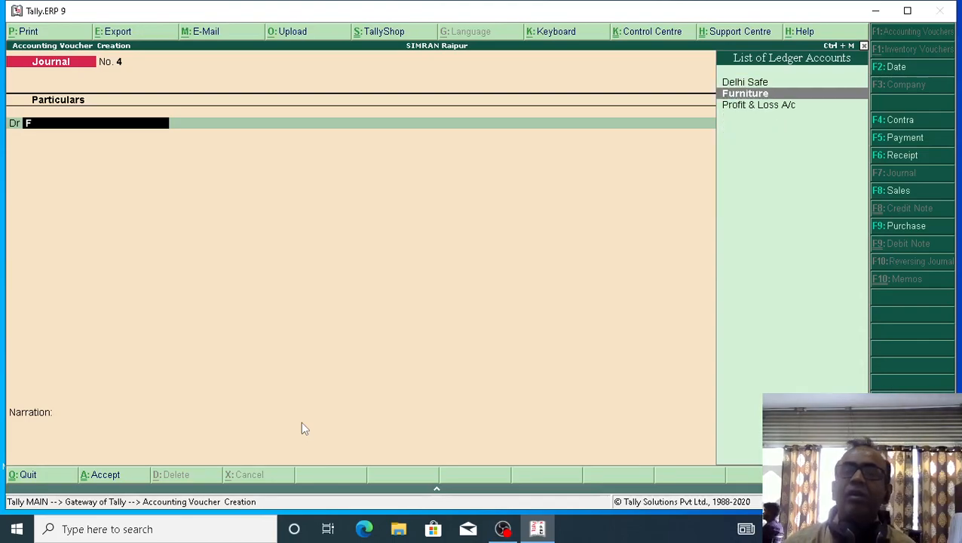
{"action": "key", "text": "Return"}
{"action": "type", "text": "1"}
{"action": "key", "text": "BackSpace"}
{"action": "type", "text": "40000"}
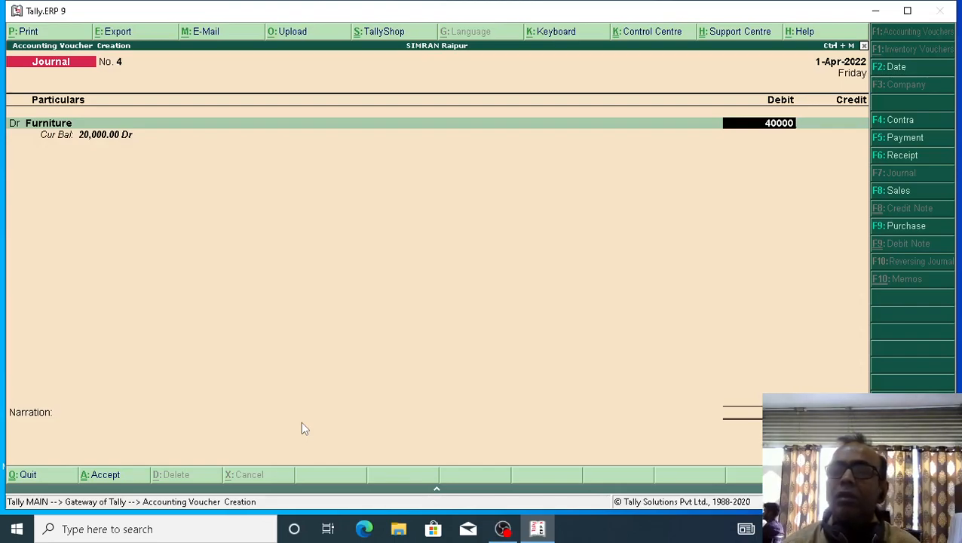
{"action": "key", "text": "Return"}
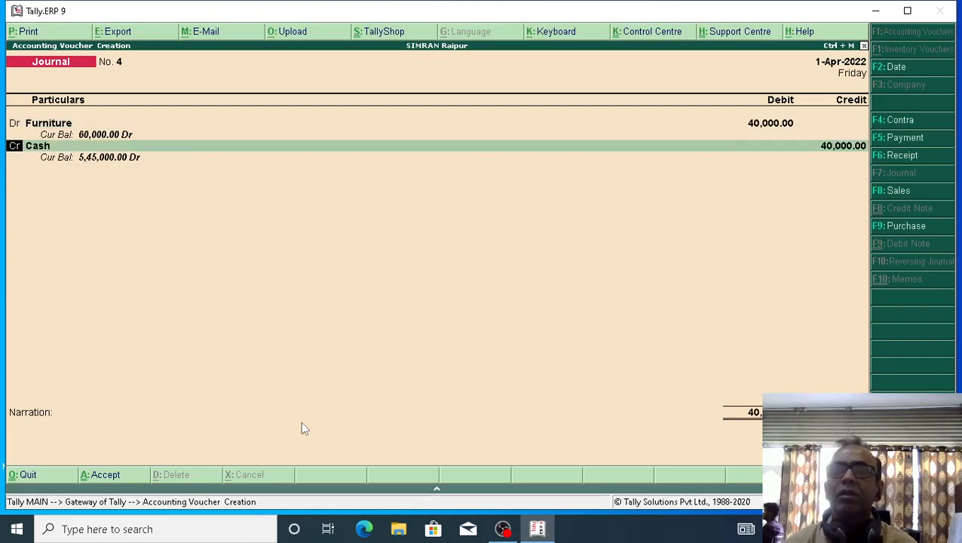
- Replace the suggested Cash credit account with Delhi Safe, crediting 40,000
{"action": "key", "text": "Return"}
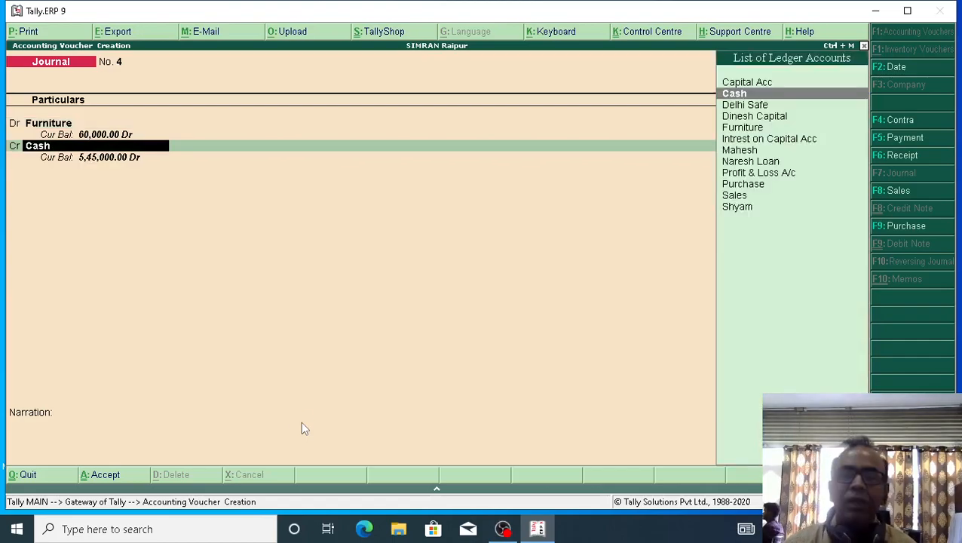
{"action": "type", "text": "D"}
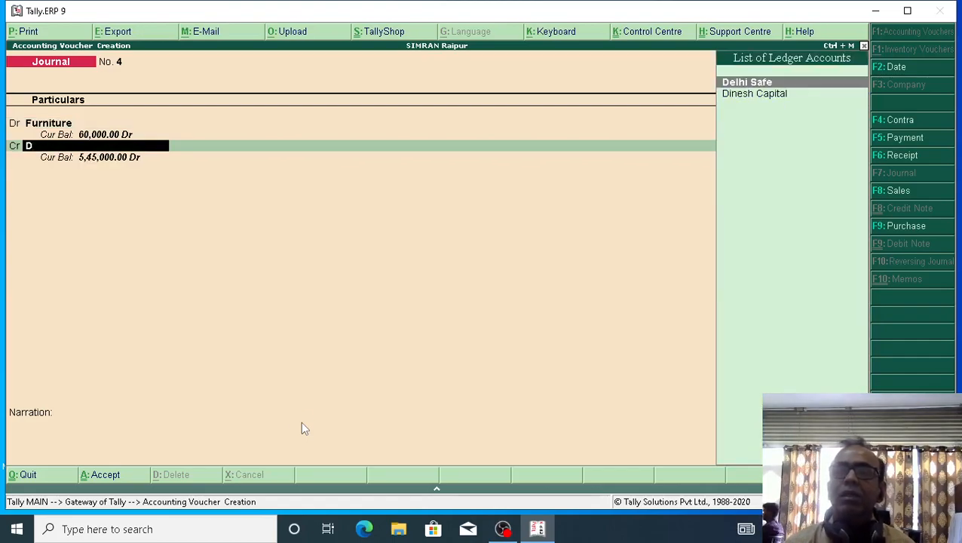
{"action": "key", "text": "Return"}
{"action": "key", "text": "Return"}
- Enter the narration "being on credit" and save the Delhi Safe furniture voucher
{"action": "type", "text": "being"}
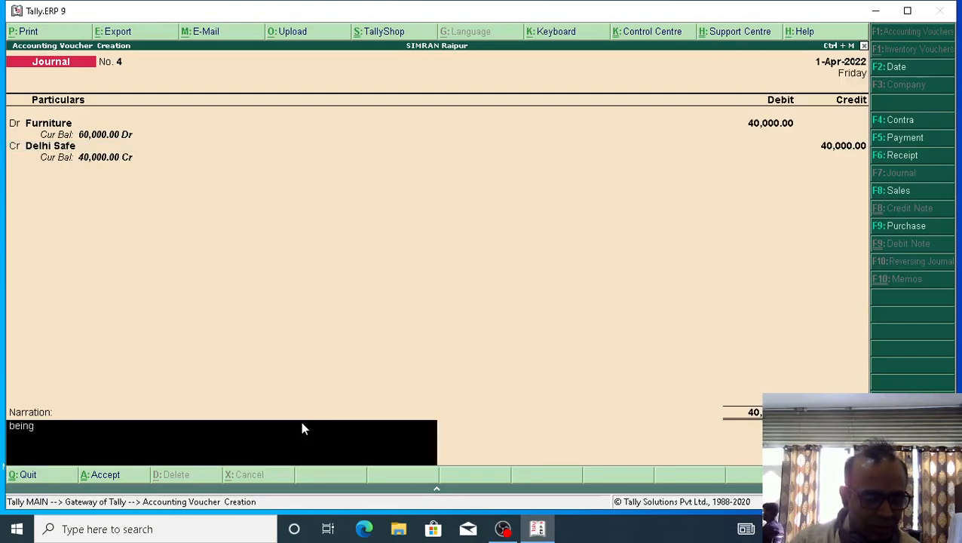
{"action": "type", "text": " on credit"}
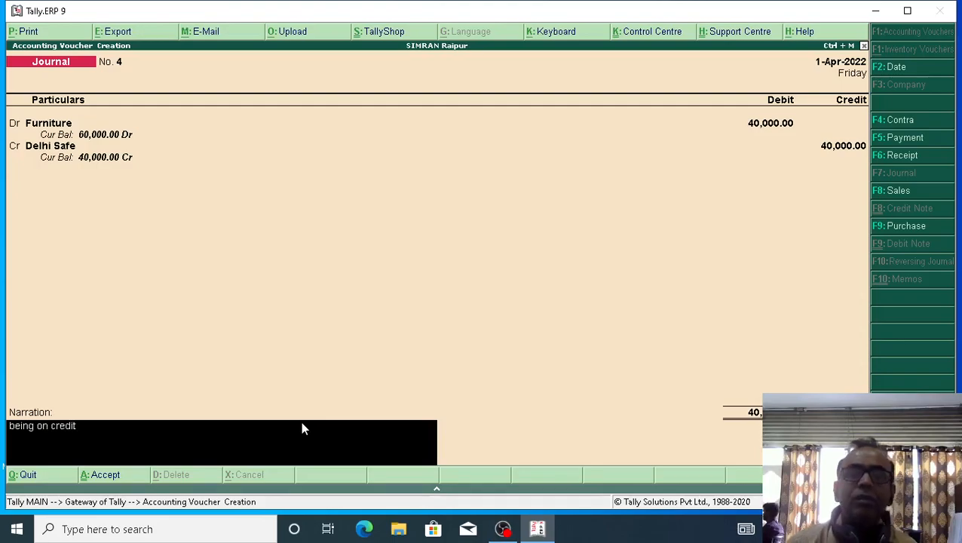
{"action": "key", "text": "Return"}
{"action": "key", "text": "Return"}
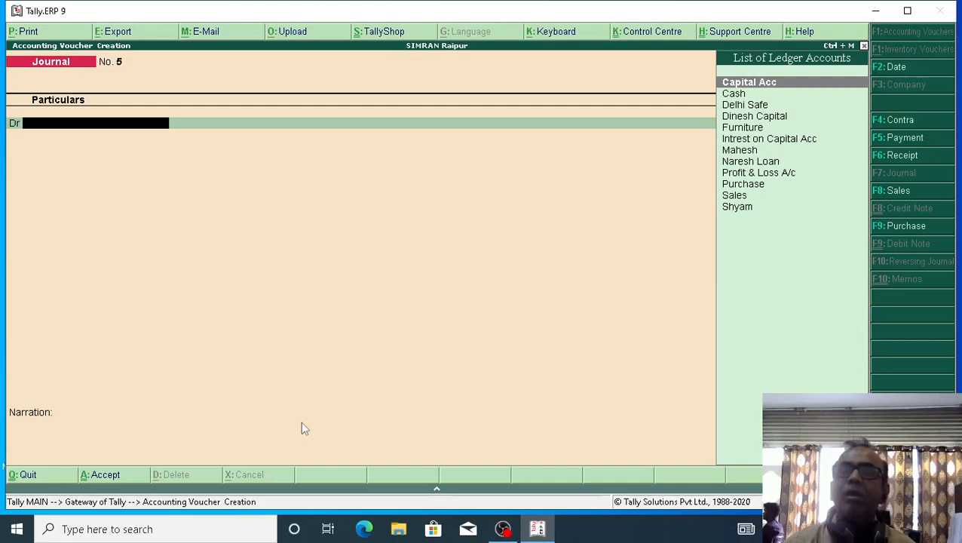
- In a fifth journal voucher, debit the Purchase ledger with 30,000
{"action": "key", "text": "Down"}
{"action": "key", "text": "Down"}
{"action": "key", "text": "Down"}
{"action": "key", "text": "Down"}
{"action": "key", "text": "Down"}
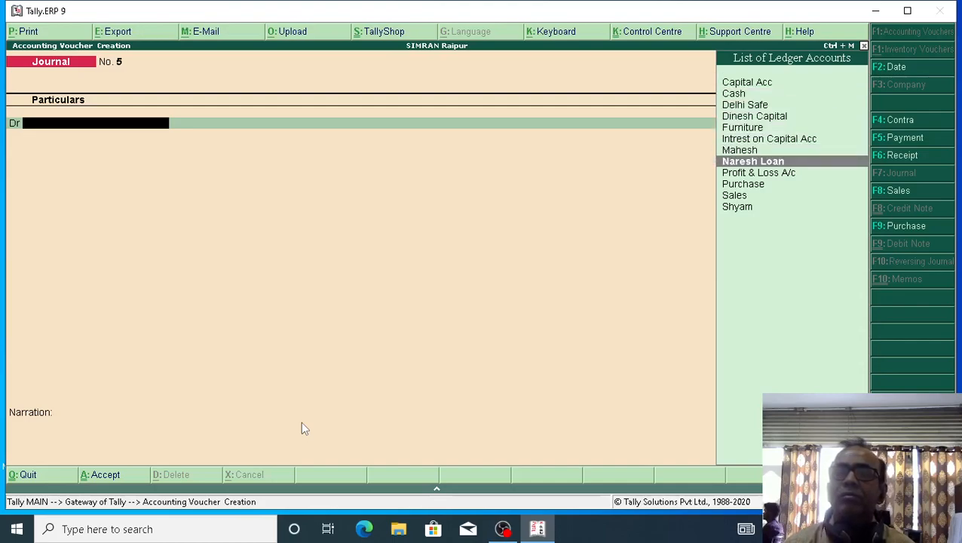
{"action": "key", "text": "Down"}
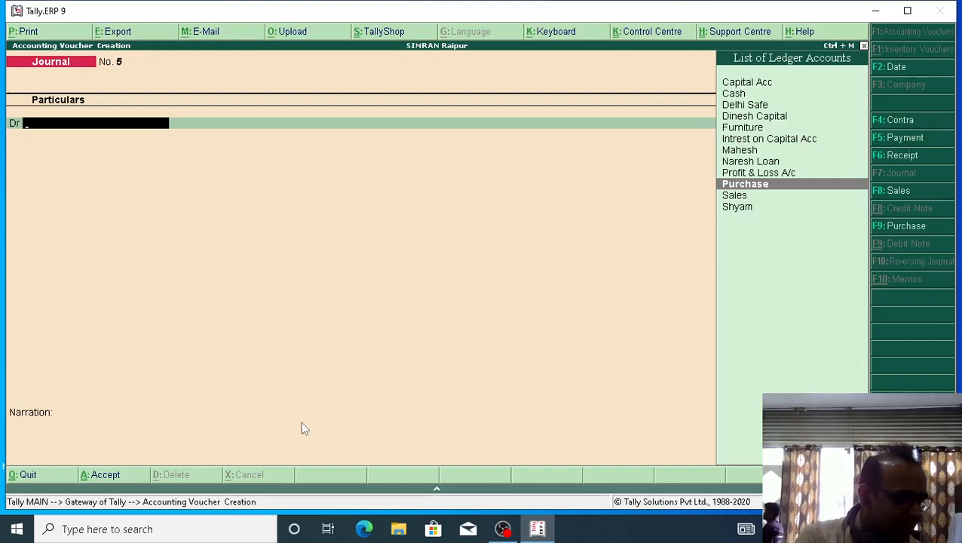
{"action": "key", "text": "Return"}
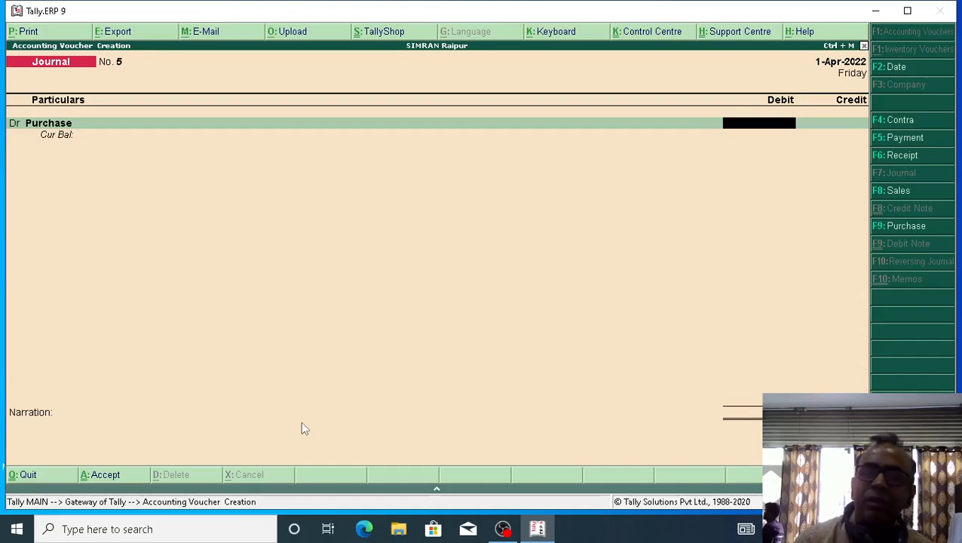
{"action": "type", "text": "30000"}
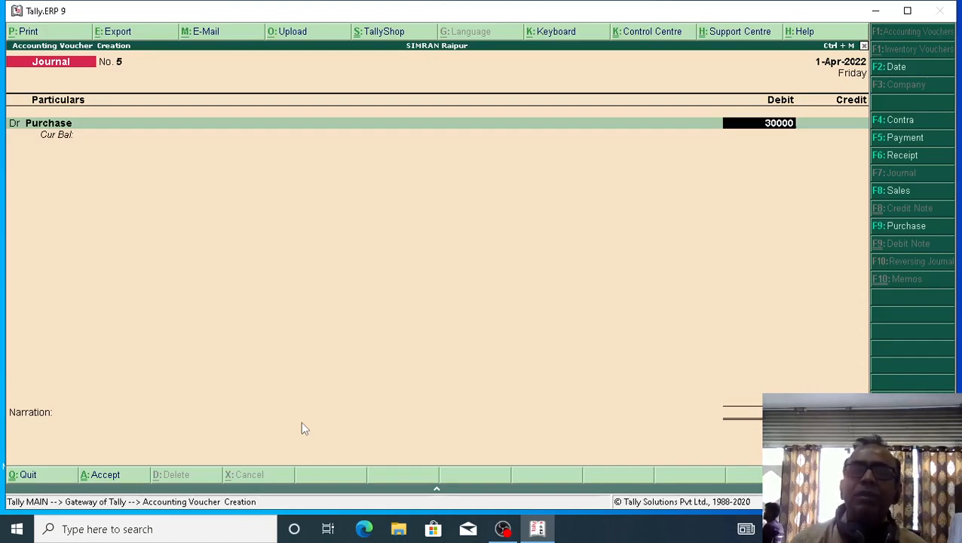
{"action": "key", "text": "Return"}
- Credit the person-named ledger starting with M with 30,000 against the purchase
{"action": "key", "text": "Return"}
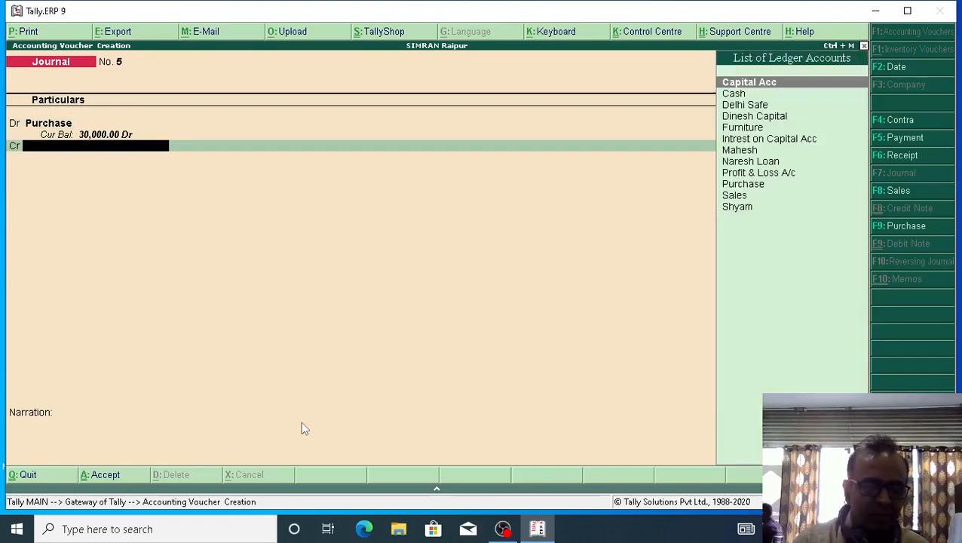
{"action": "type", "text": "m"}
{"action": "key", "text": "Return"}
{"action": "key", "text": "Return"}
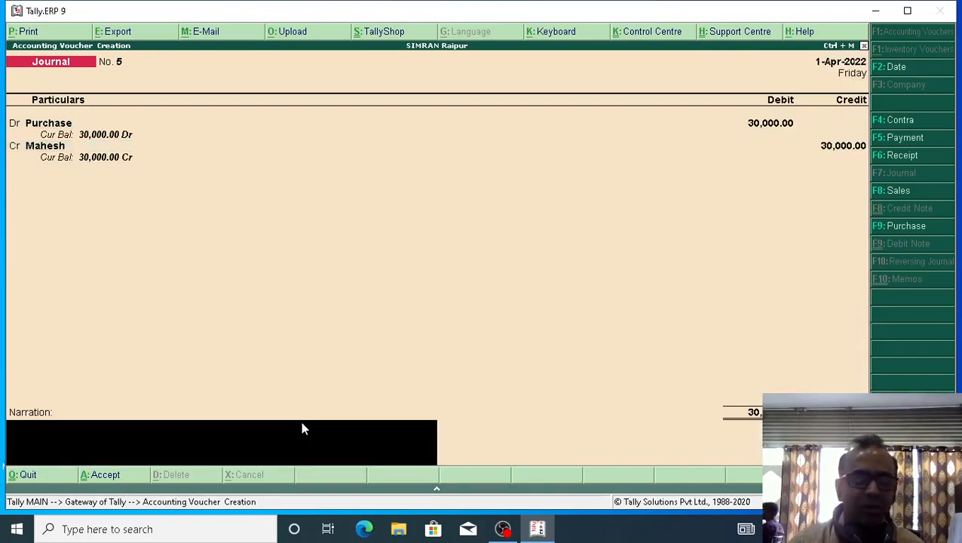
- Enter the narration "being on credit" and save the 30,000 purchase voucher
{"action": "type", "text": "bein"}
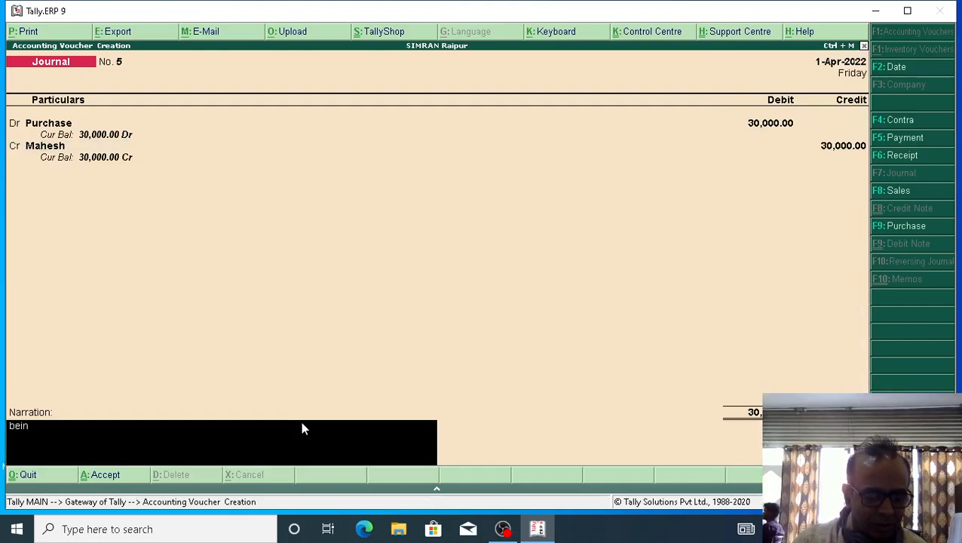
{"action": "type", "text": "g on c"}
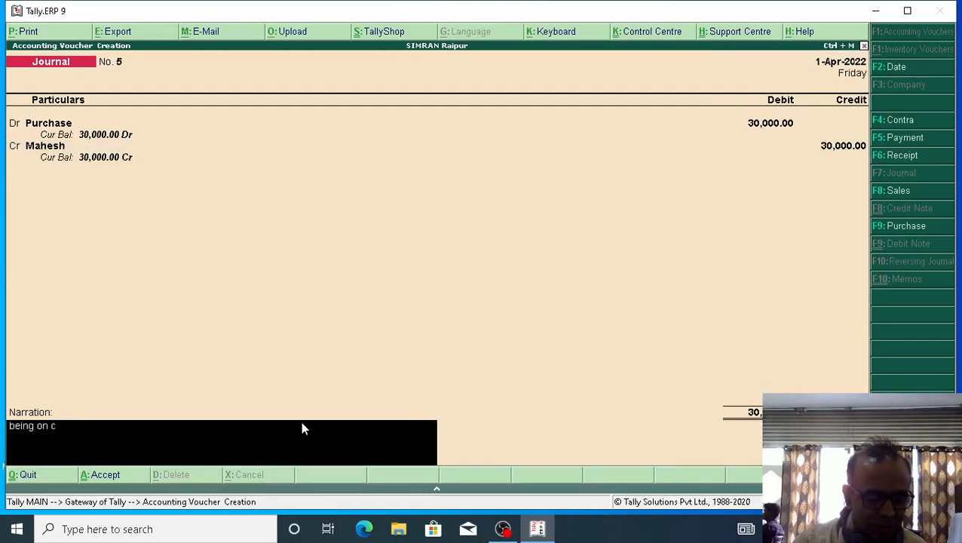
{"action": "type", "text": "redit"}
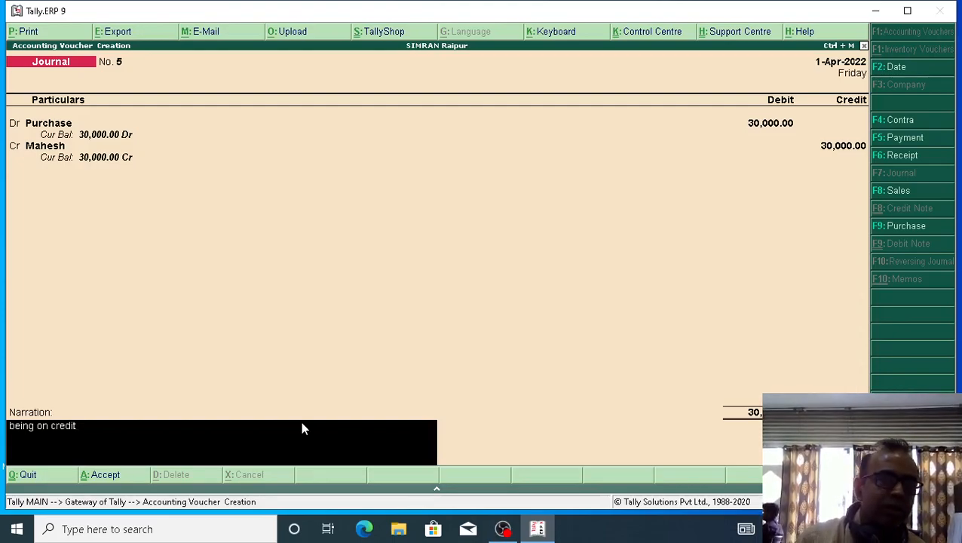
{"action": "key", "text": "Return"}
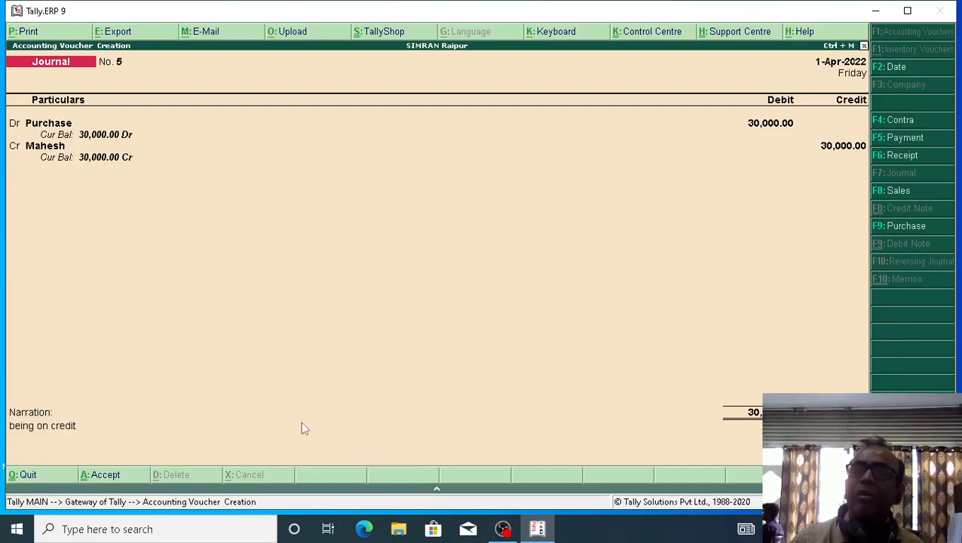
{"action": "key", "text": "ctrl+a"}
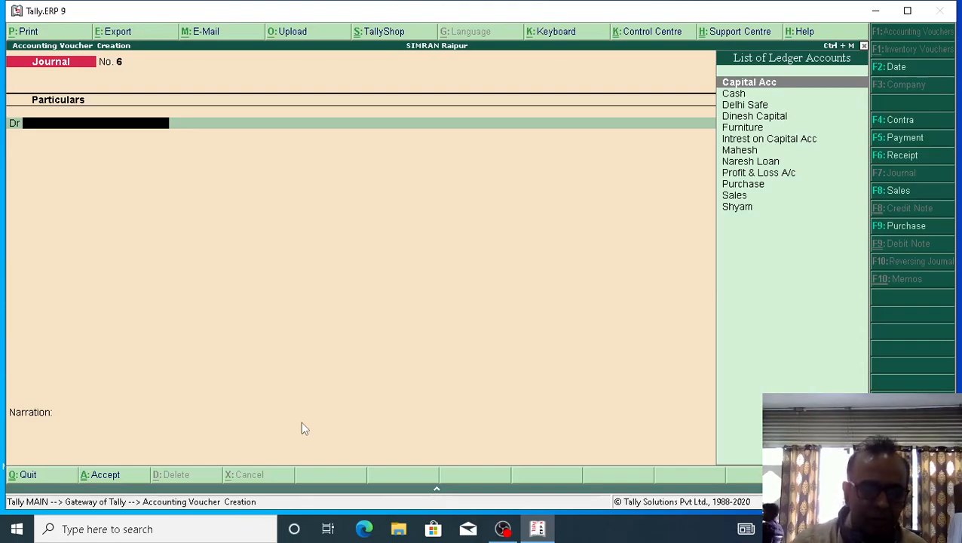
- In a sixth journal voucher, debit the Purchase ledger with 15,000
{"action": "type", "text": "P"}
{"action": "key", "text": "Down"}
{"action": "key", "text": "Return"}
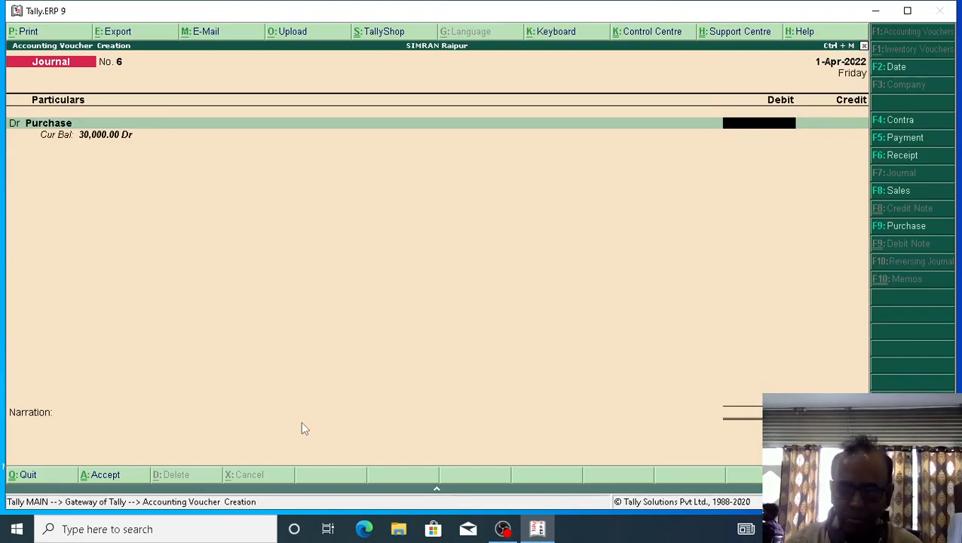
{"action": "type", "text": "15000"}
{"action": "key", "text": "Return"}
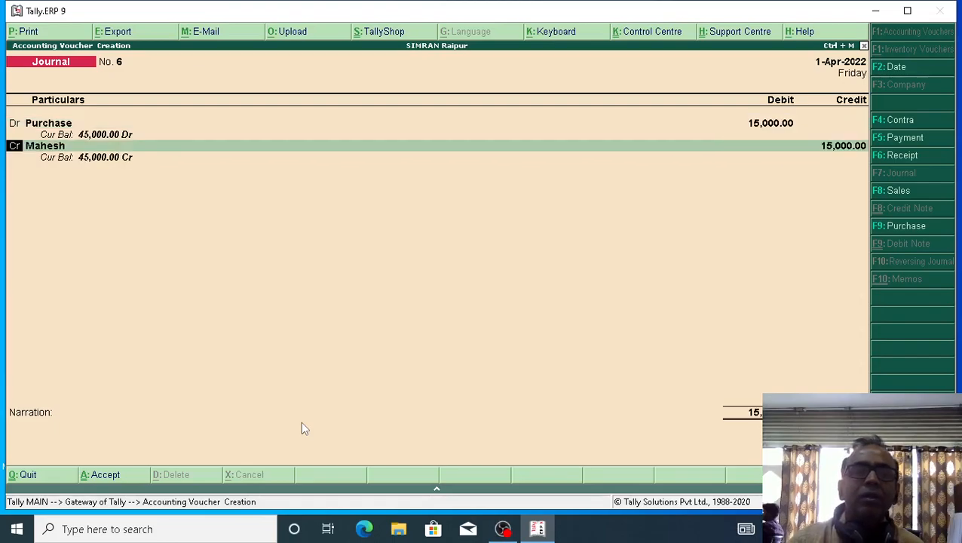
- Credit the Cash ledger with 15,000 against the purchase in the sixth journal voucher
{"action": "type", "text": "C"}
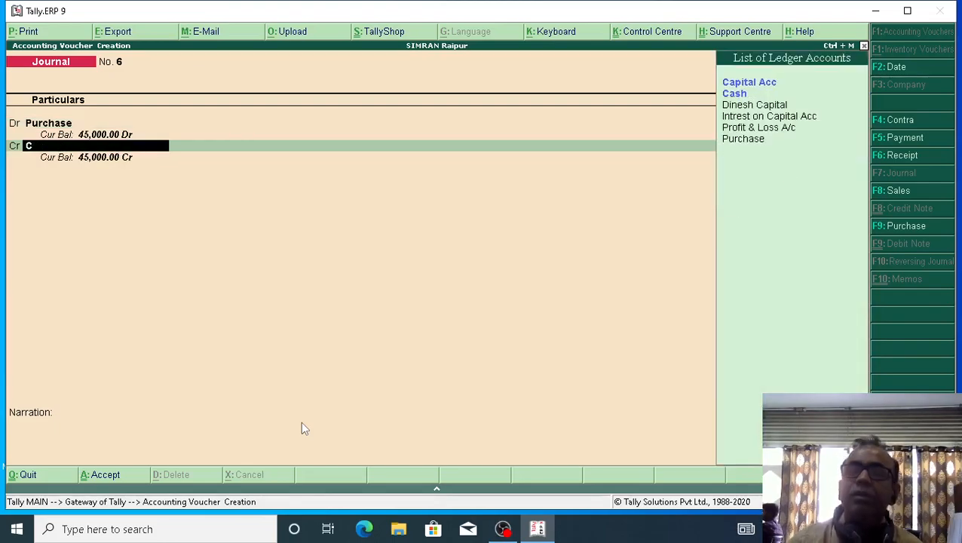
{"action": "key", "text": "Down"}
{"action": "key", "text": "Return"}
{"action": "key", "text": "Return"}
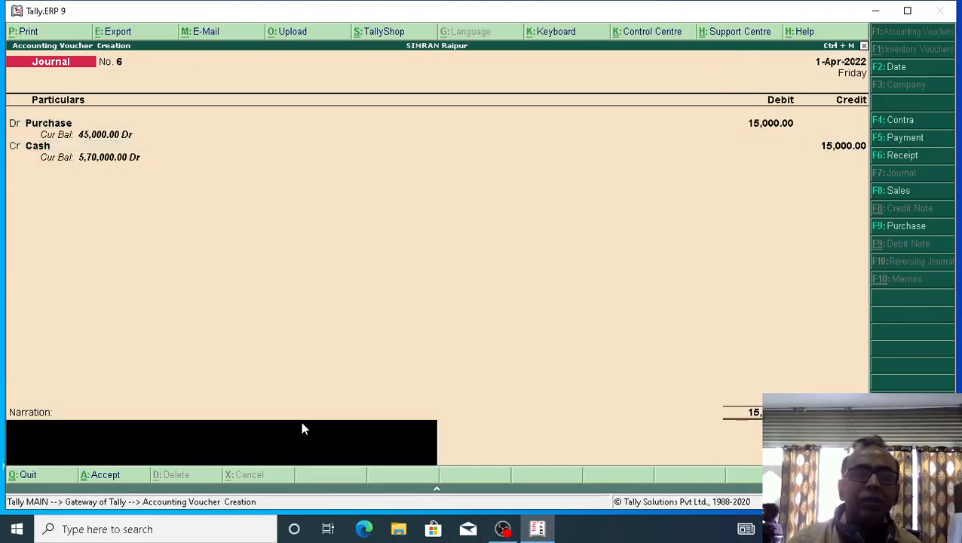
- Enter the narration "being bought goods" and save the 15,000 cash purchase voucher
{"action": "type", "text": "being"}
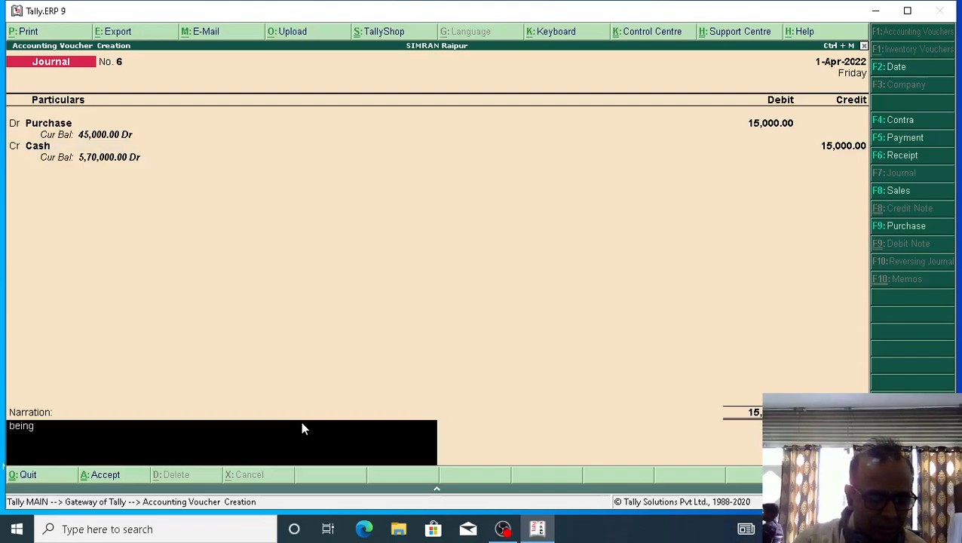
{"action": "type", "text": " boug"}
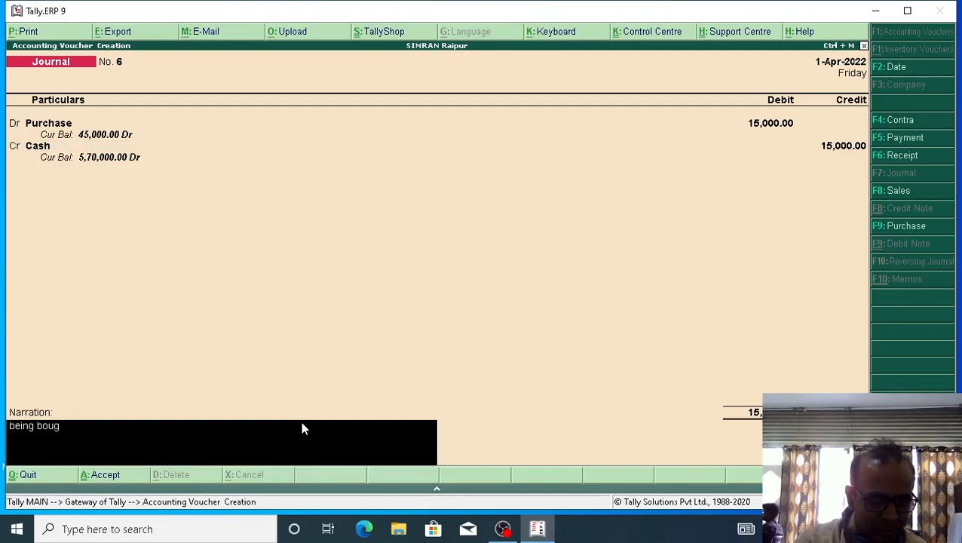
{"action": "type", "text": "ht goods"}
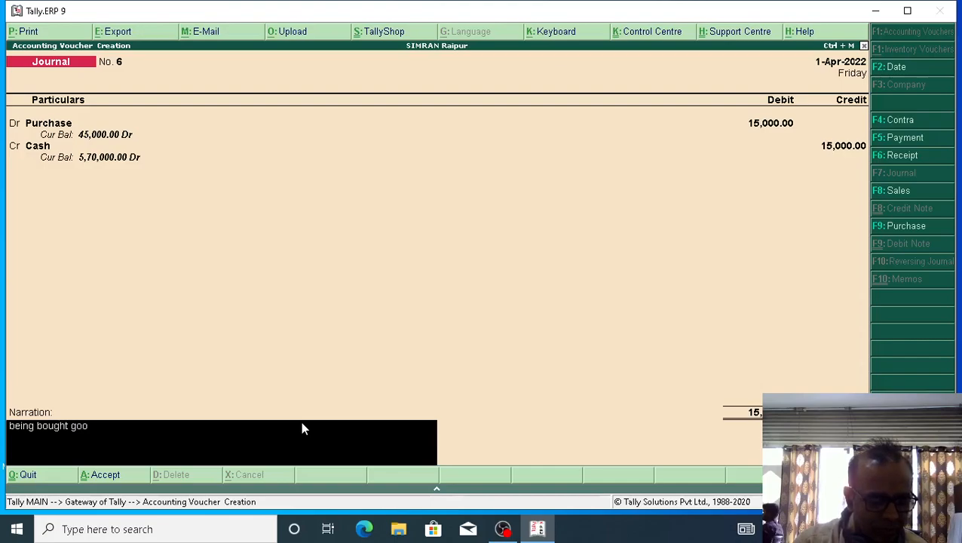
{"action": "key", "text": "Return"}
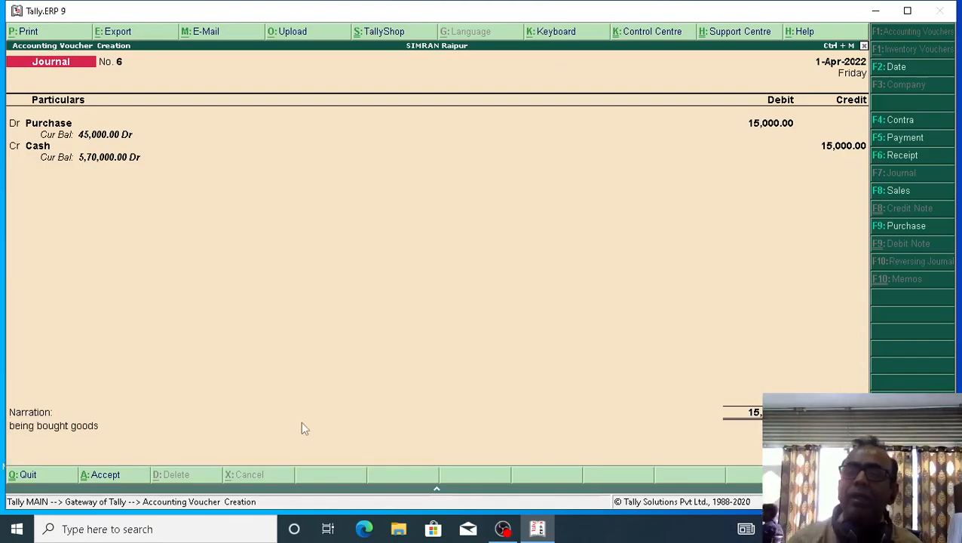
{"action": "key", "text": "ctrl+a"}
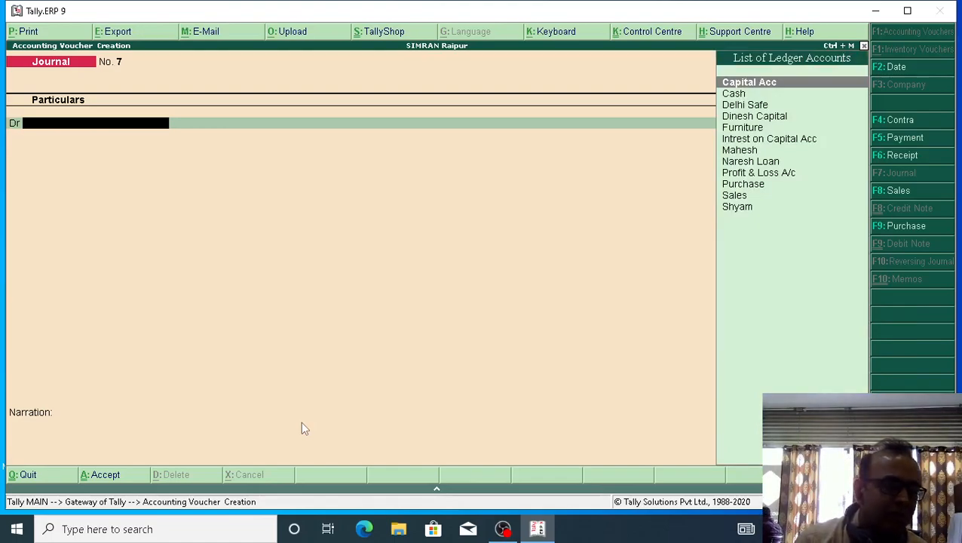
- In a seventh journal voucher, debit the Cash ledger with 30,000
{"action": "type", "text": "C"}
{"action": "key", "text": "Down"}
{"action": "key", "text": "Return"}
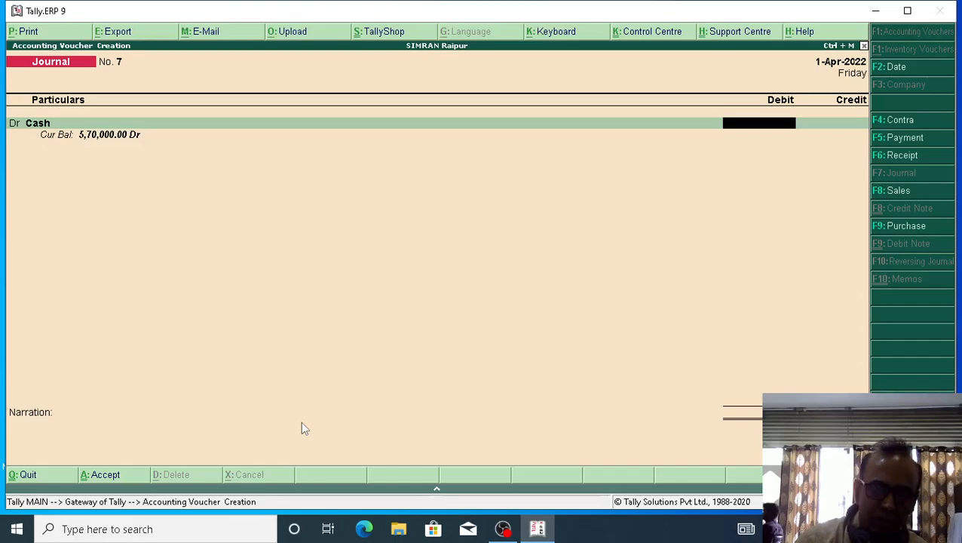
{"action": "type", "text": "30000"}
{"action": "key", "text": "Return"}
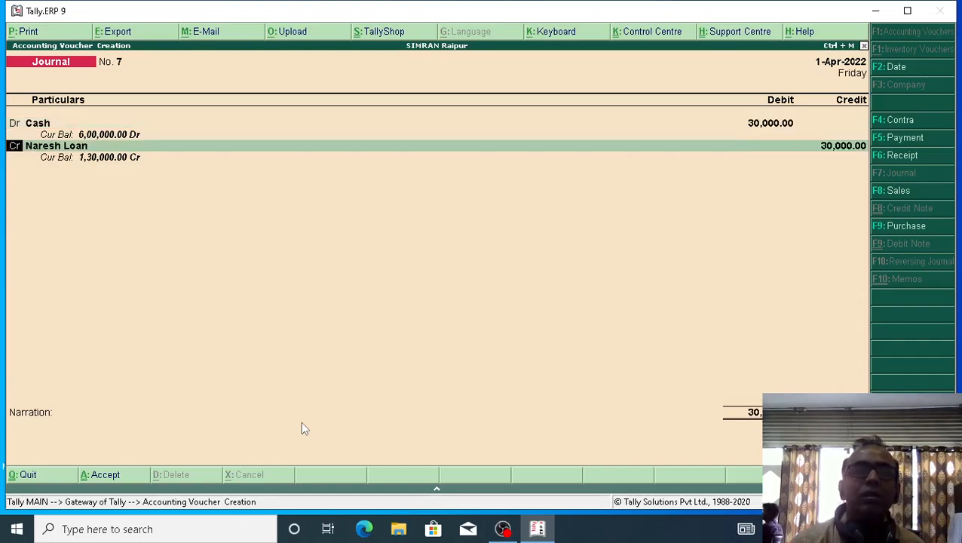
- Credit the Sales ledger with 30,000 against the cash debit
{"action": "key", "text": "Return"}
{"action": "type", "text": "Sa"}
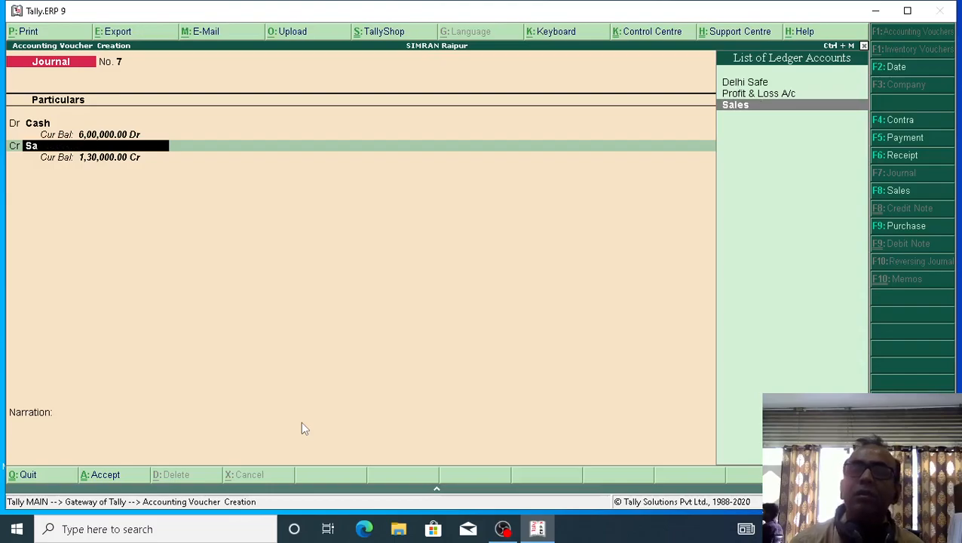
{"action": "key", "text": "Return"}
{"action": "key", "text": "Return"}
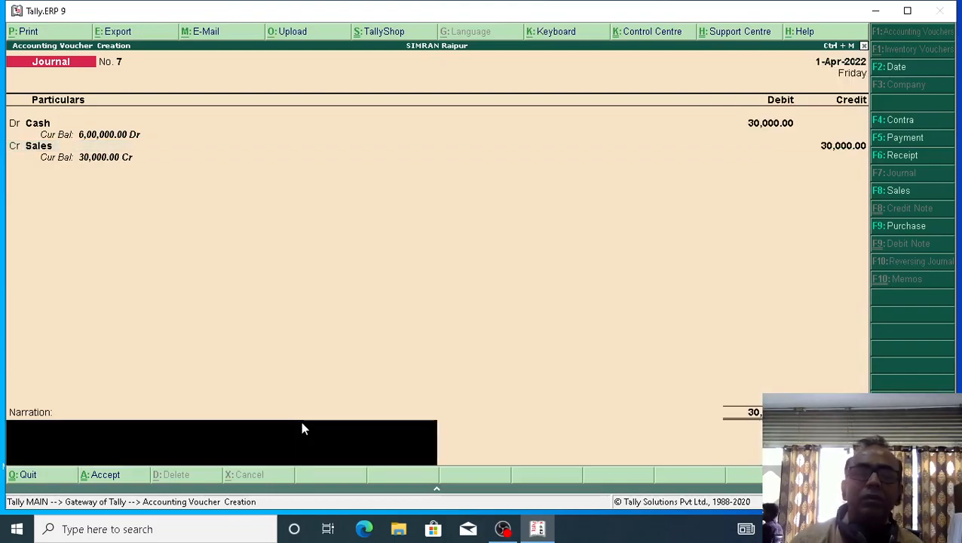
- Enter the narration "being sold goods" and save the 30,000 cash sale voucher
{"action": "type", "text": "bei"}
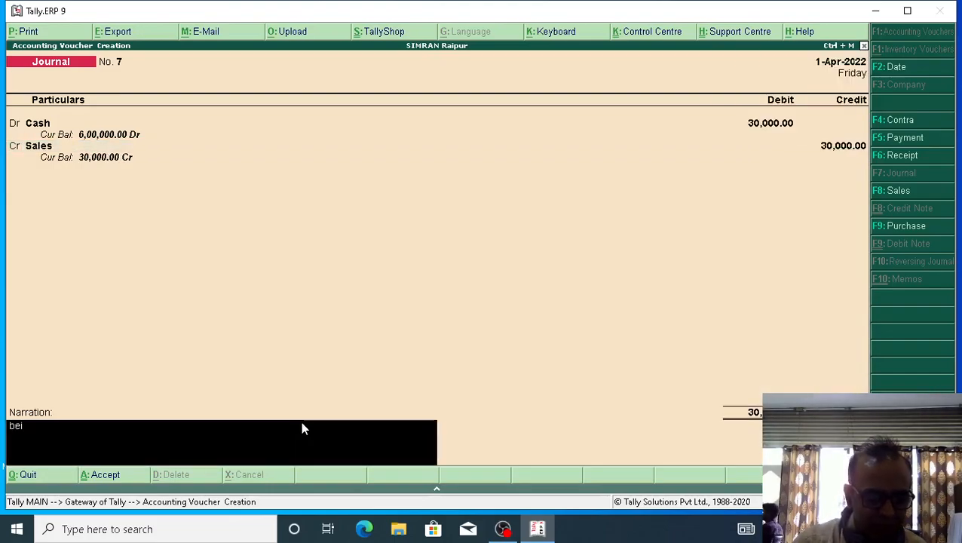
{"action": "type", "text": "ng sold"}
{"action": "key", "text": "Return"}
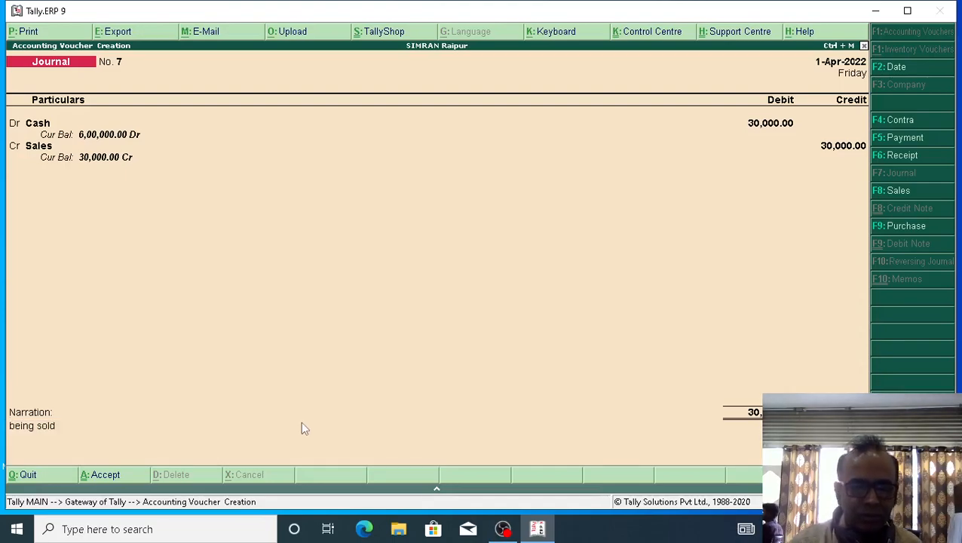
{"action": "key", "text": "Escape"}
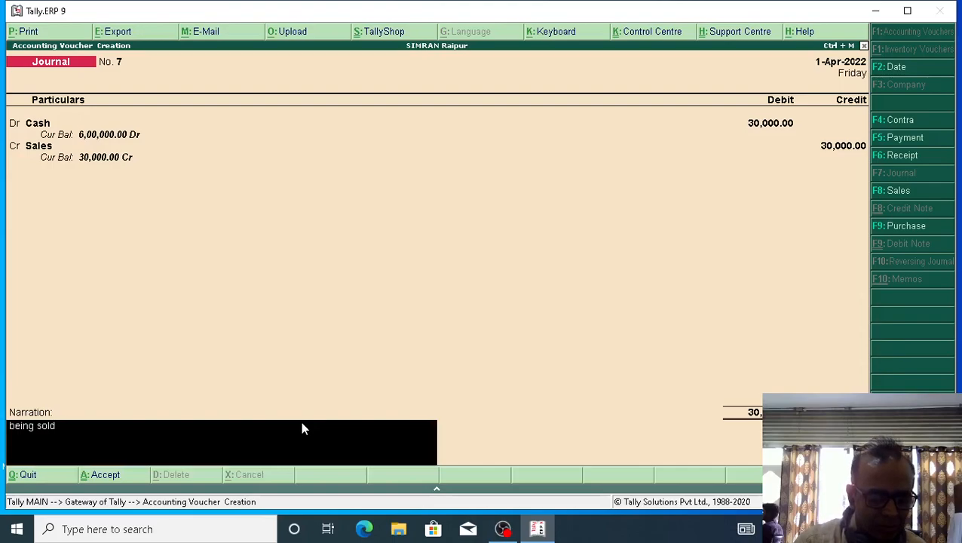
{"action": "type", "text": "goods"}
{"action": "key", "text": "Return"}
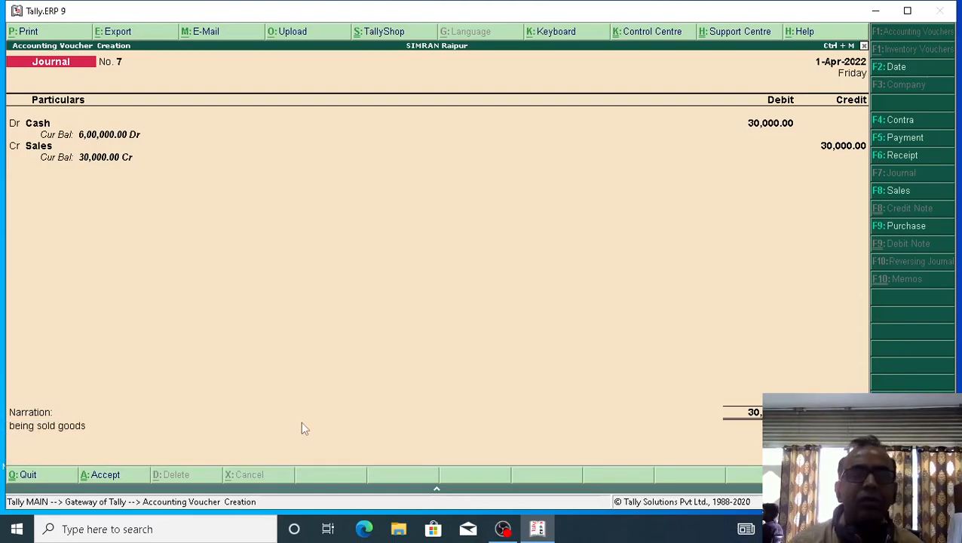
{"action": "key", "text": "Return"}
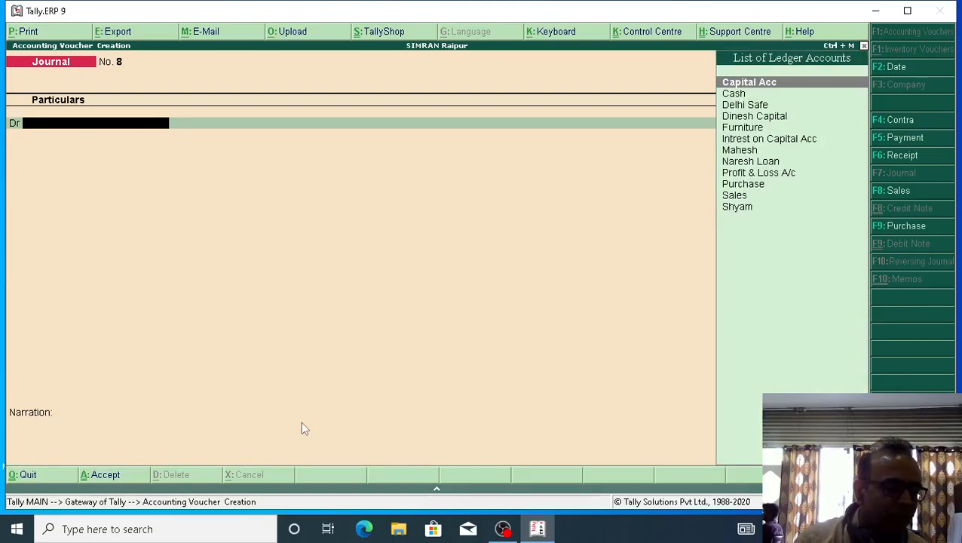
- In an eighth journal voucher, debit the person-named ledger starting with S with 30,000
{"action": "type", "text": "S"}
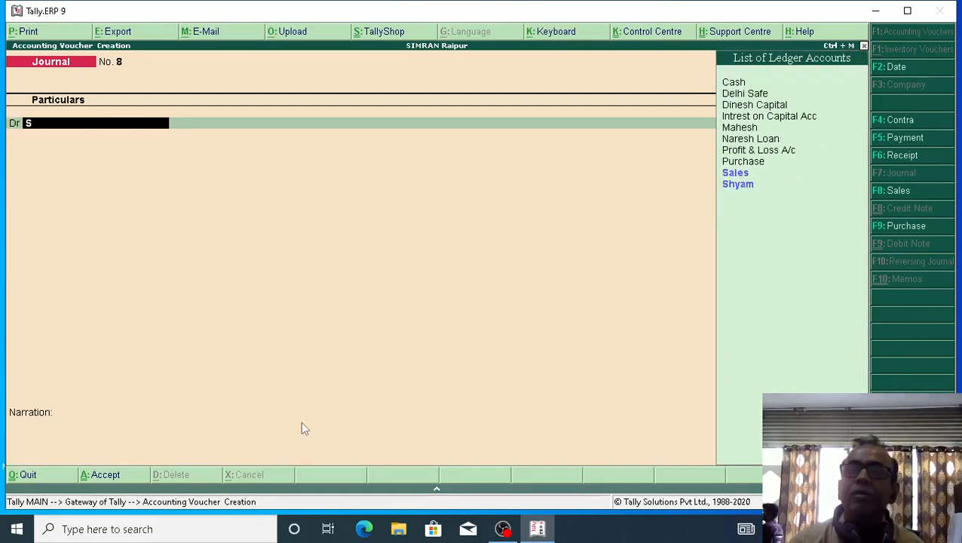
{"action": "type", "text": "h"}
{"action": "key", "text": "Return"}
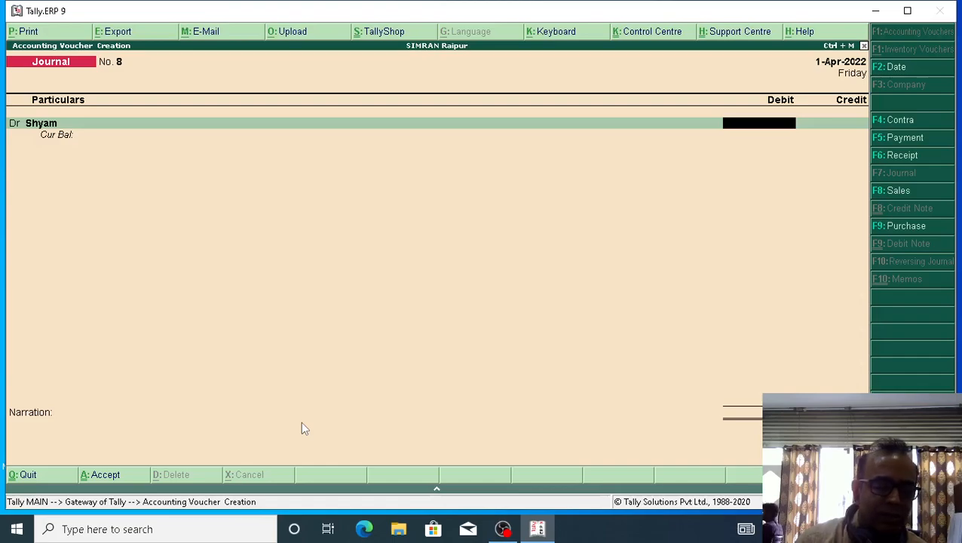
{"action": "type", "text": "30000"}
{"action": "key", "text": "Return"}
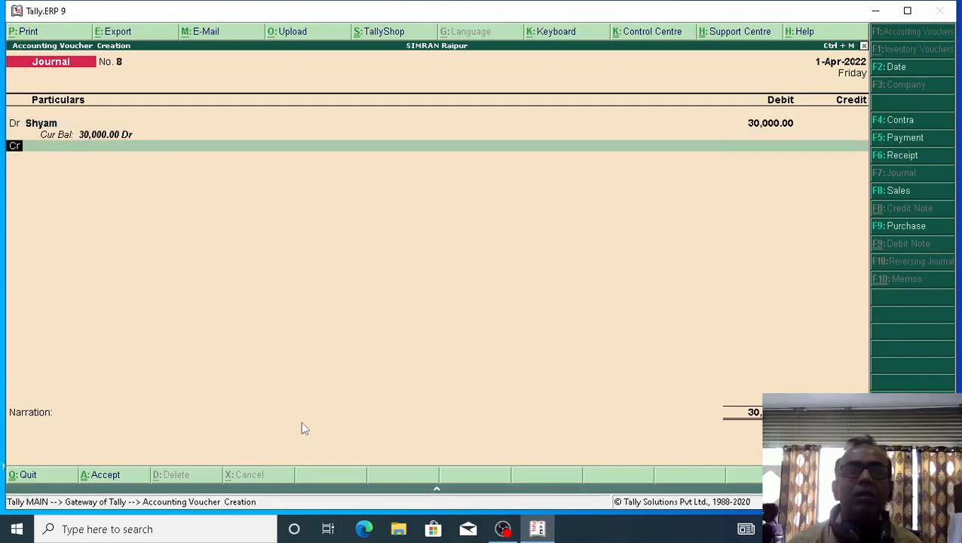
- Credit the Sales ledger with 30,000 against the person-named ledger's debit
{"action": "key", "text": "Return"}
{"action": "type", "text": "Sa"}
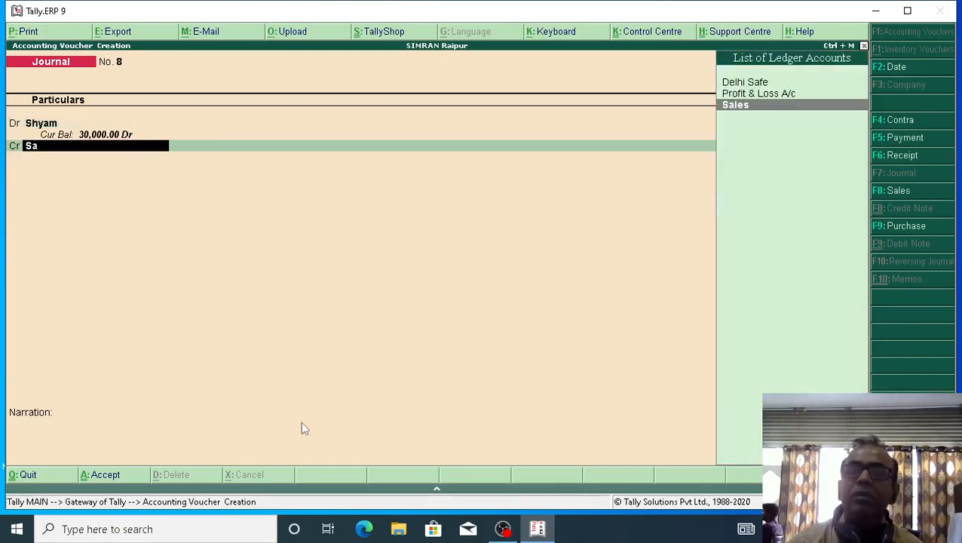
{"action": "key", "text": "Return"}
{"action": "key", "text": "Return"}
- Enter the narration "being on credit" and save the 30,000 credit sale voucher
{"action": "type", "text": "b"}
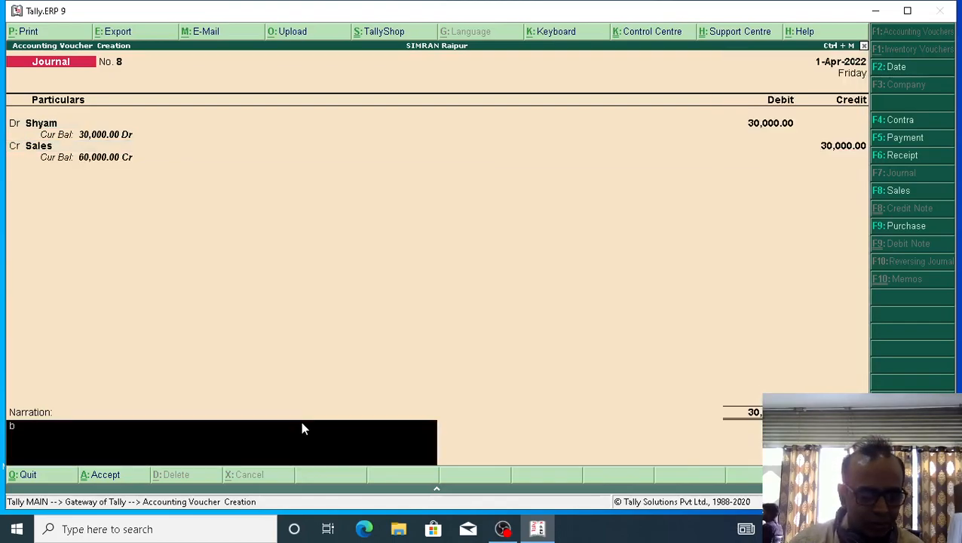
{"action": "type", "text": "eing o"}
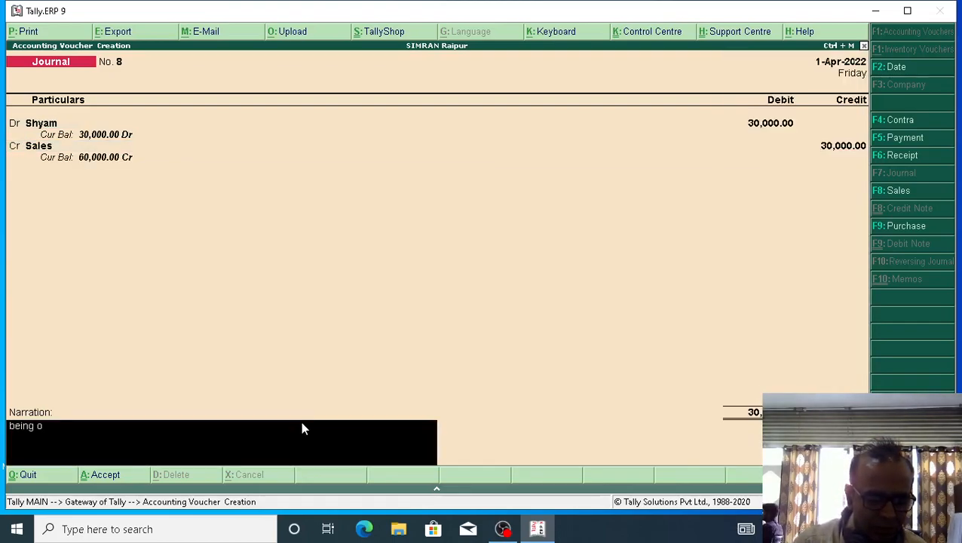
{"action": "type", "text": "n credit"}
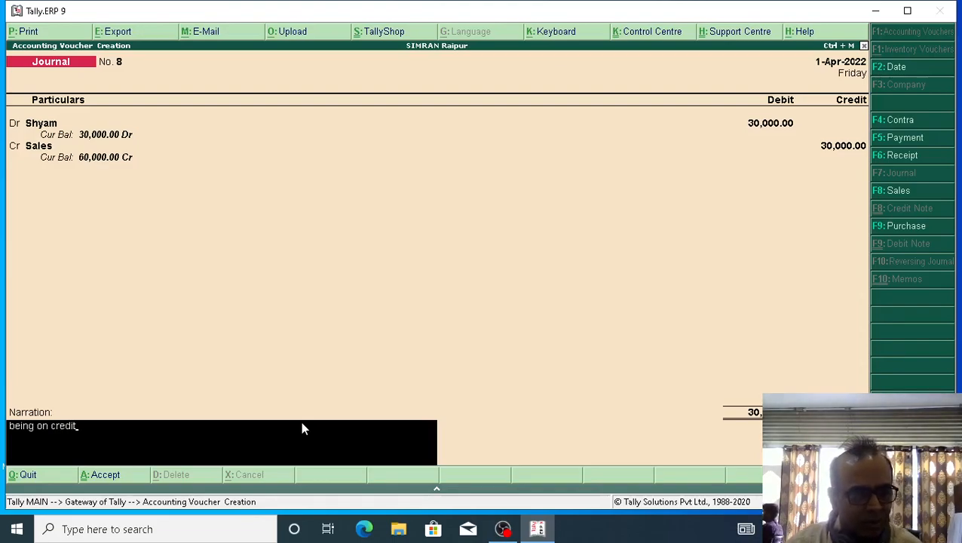
{"action": "key", "text": "Return"}
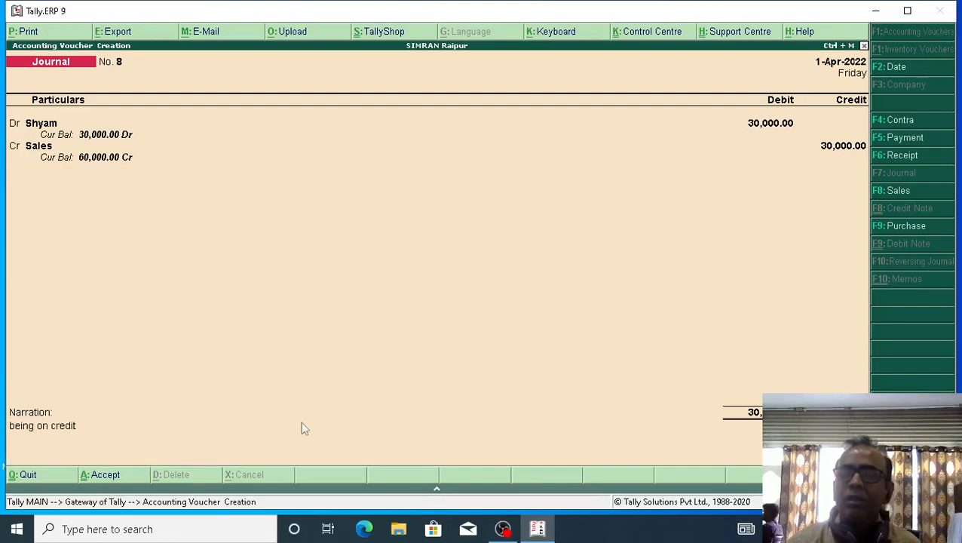
{"action": "key", "text": "Return"}
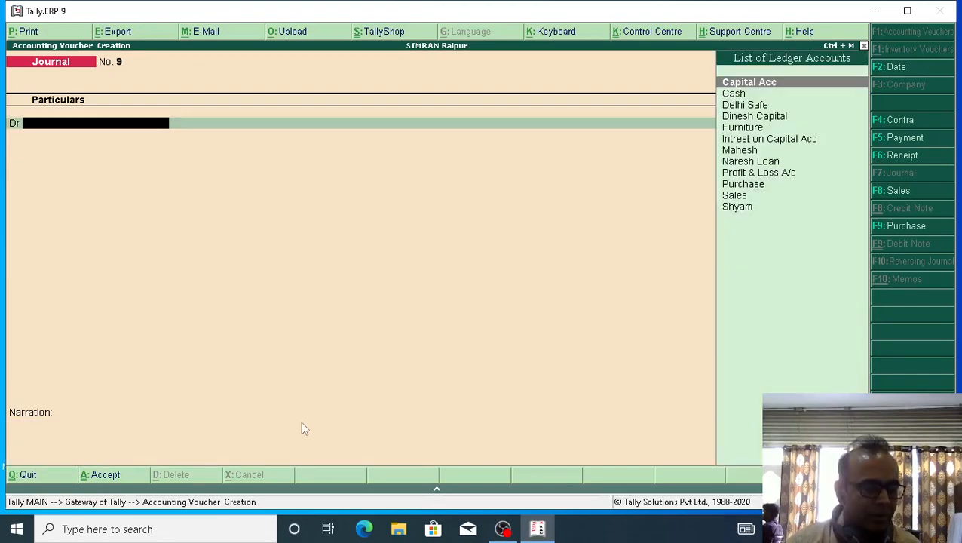
- Leave voucher creation and bring up the Display options for SIMRAN Raipur's reports
{"action": "key", "text": "Escape"}
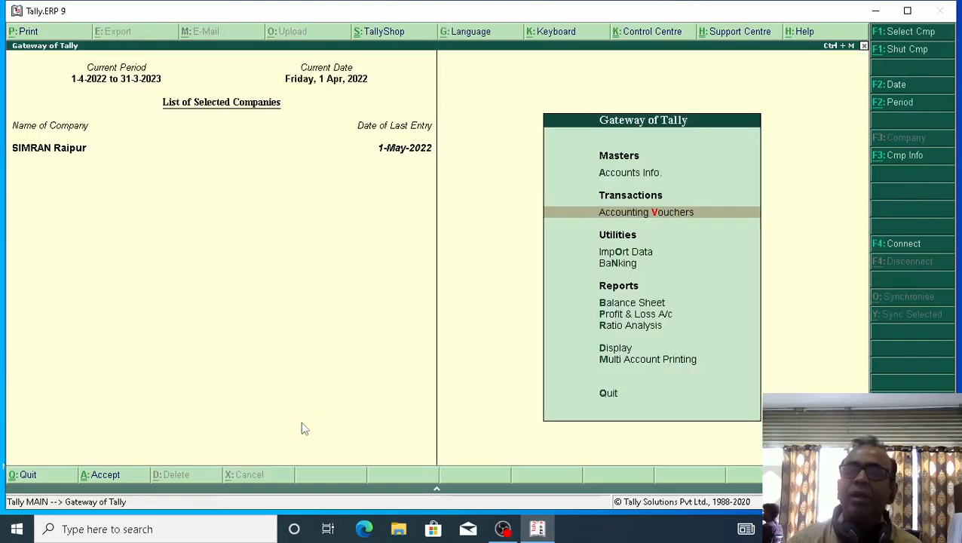
{"action": "key", "text": "Up"}
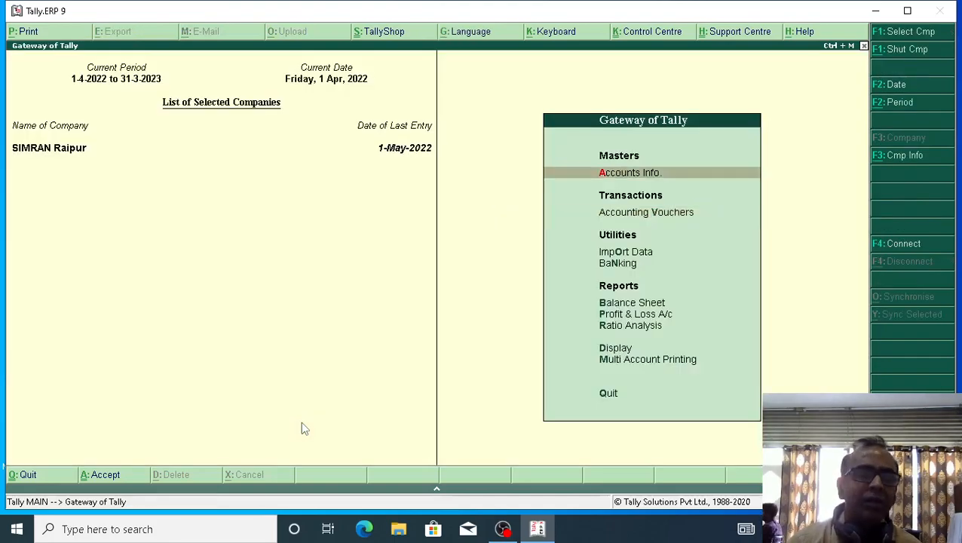
{"action": "key", "text": "Down"}
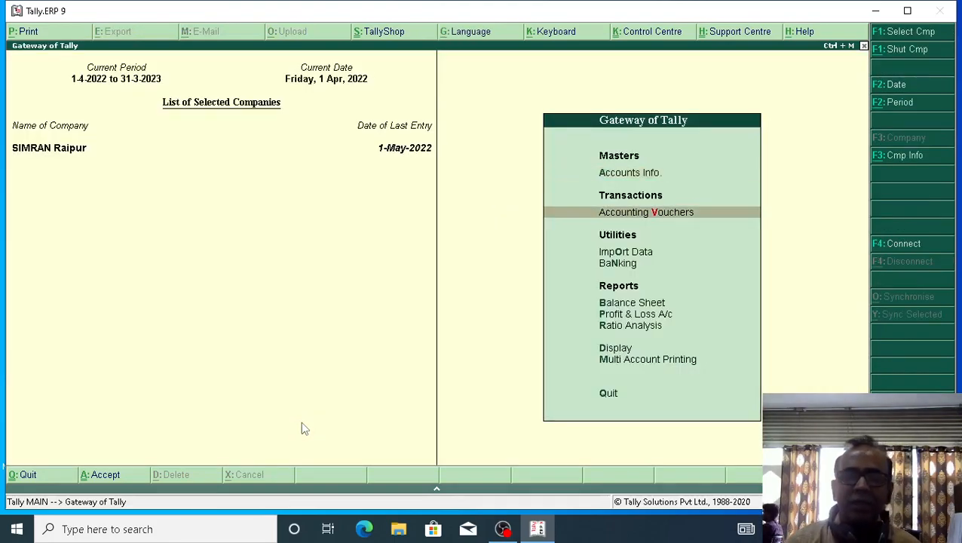
{"action": "key", "text": "Down"}
{"action": "key", "text": "Down"}
{"action": "key", "text": "Down"}
{"action": "key", "text": "Down"}
{"action": "key", "text": "Down"}
{"action": "key", "text": "Down"}
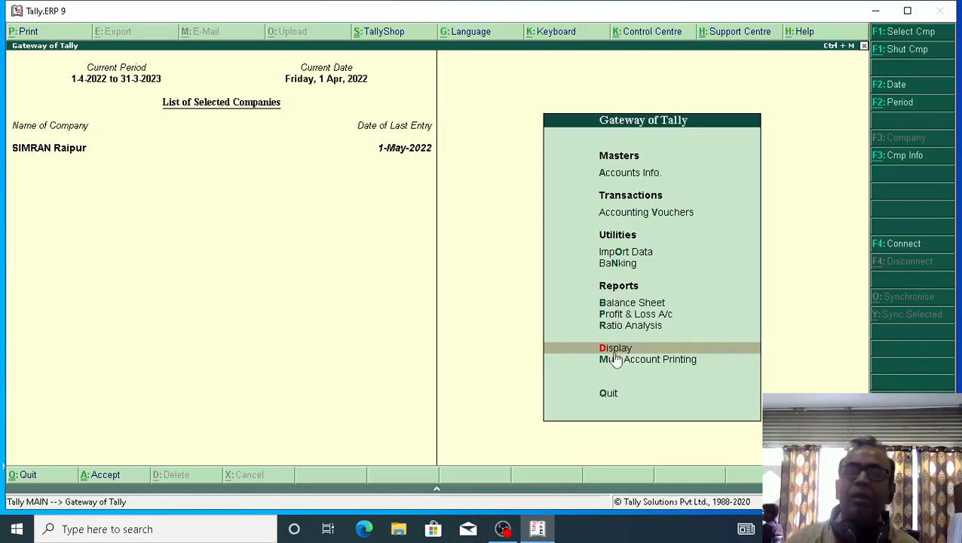
{"action": "key", "text": "Return"}
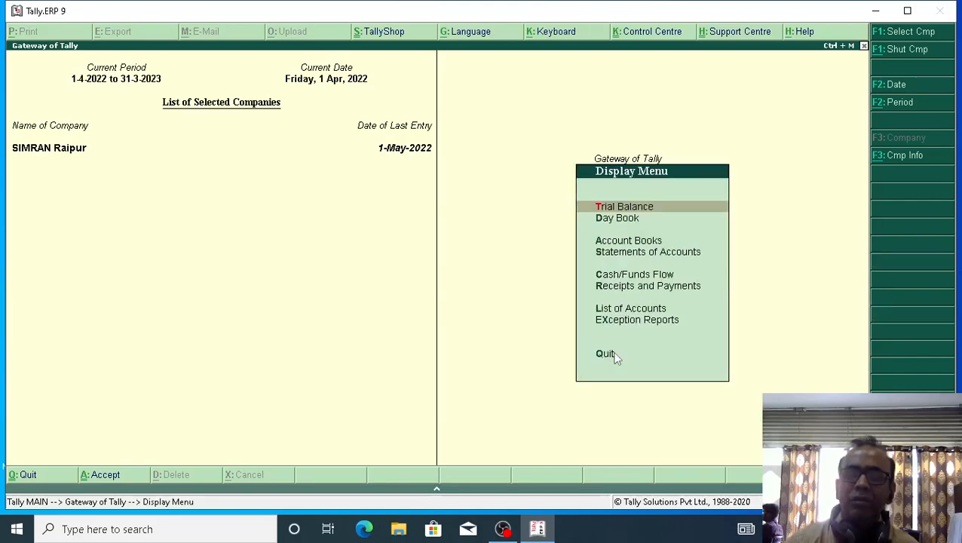
- Open the Journal Register from the Account Books to view the monthly voucher summary
{"action": "key", "text": "Down"}
{"action": "key", "text": "Down"}
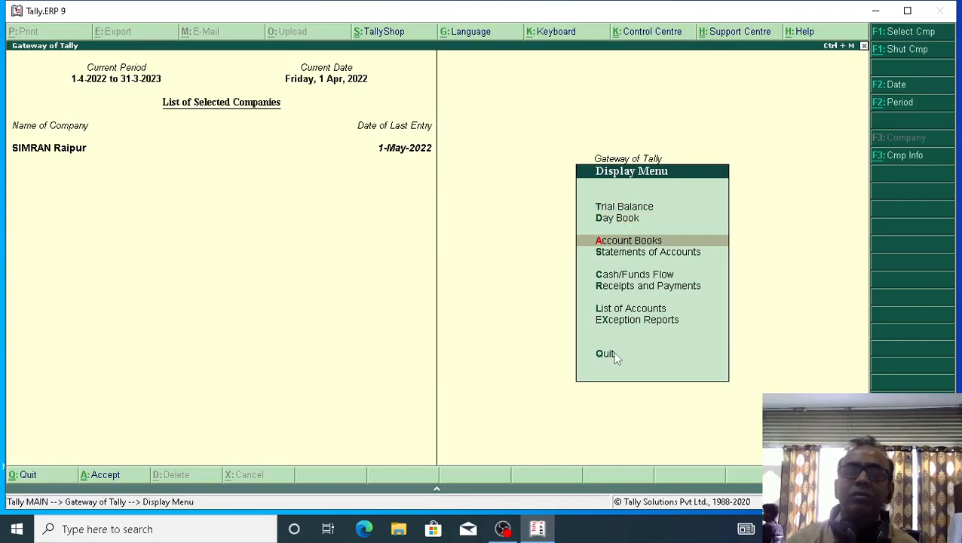
{"action": "key", "text": "Return"}
{"action": "key", "text": "Down"}
{"action": "key", "text": "Down"}
{"action": "key", "text": "Down"}
{"action": "key", "text": "Down"}
{"action": "key", "text": "Down"}
{"action": "key", "text": "Down"}
{"action": "key", "text": "Return"}
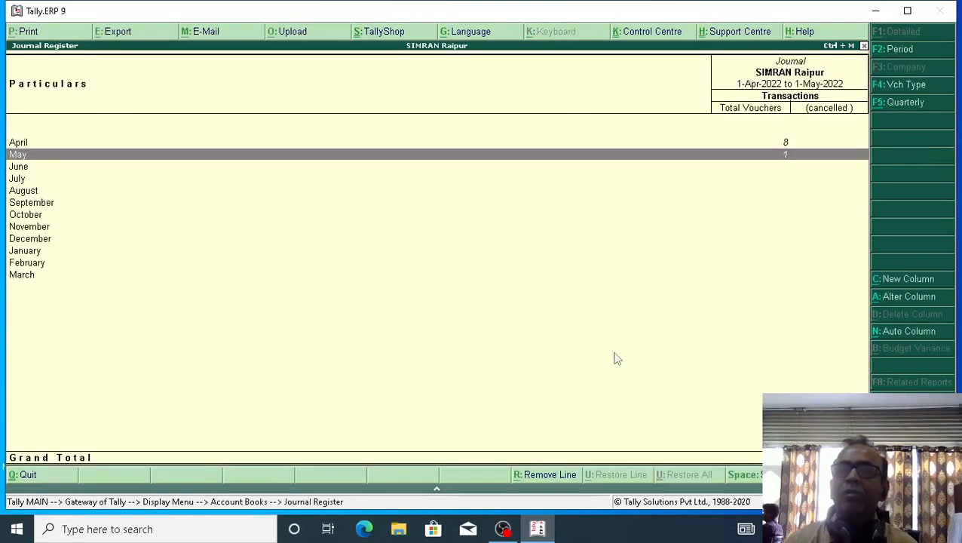
- List the April journal vouchers and open voucher No. 1, the 5,00,000 capital entry, for checking
{"action": "key", "text": "Up"}
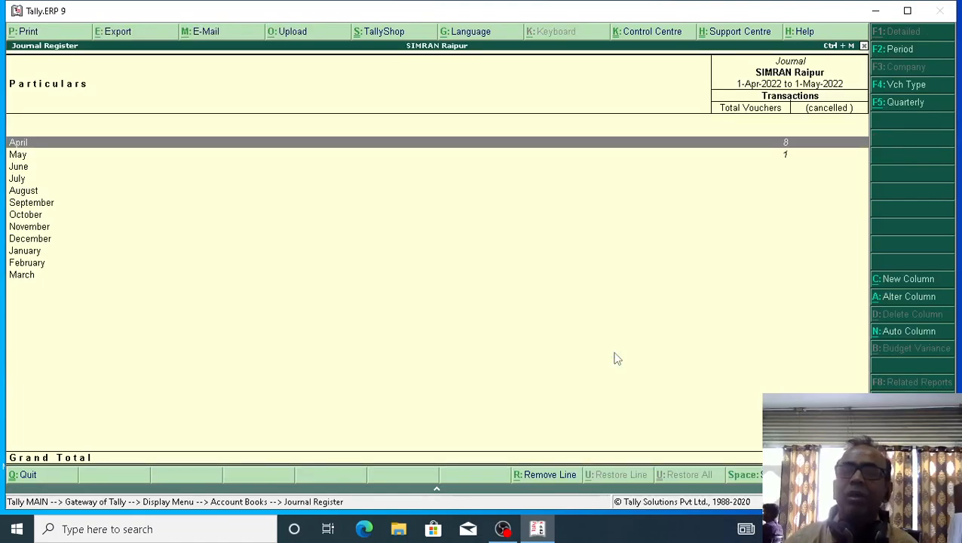
{"action": "key", "text": "Return"}
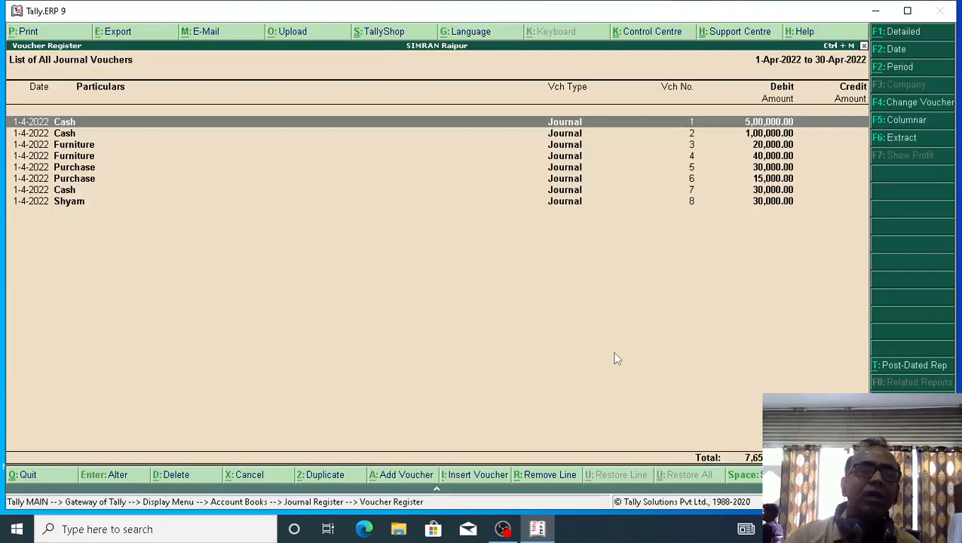
{"action": "key", "text": "Return"}
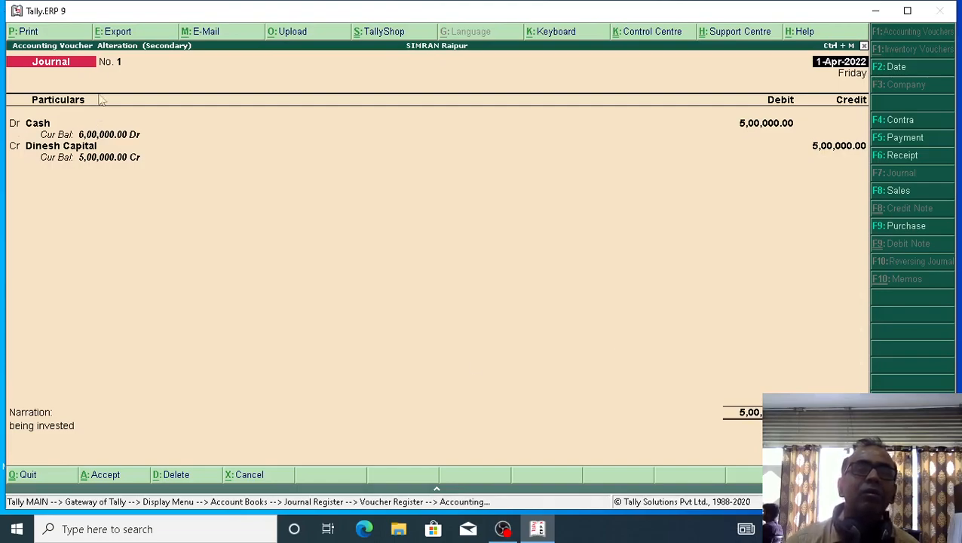
- Page through journal vouchers No. 2 to No. 8 to check their entries, and return to the Gateway of Tally
{"action": "key", "text": "Page_Down"}
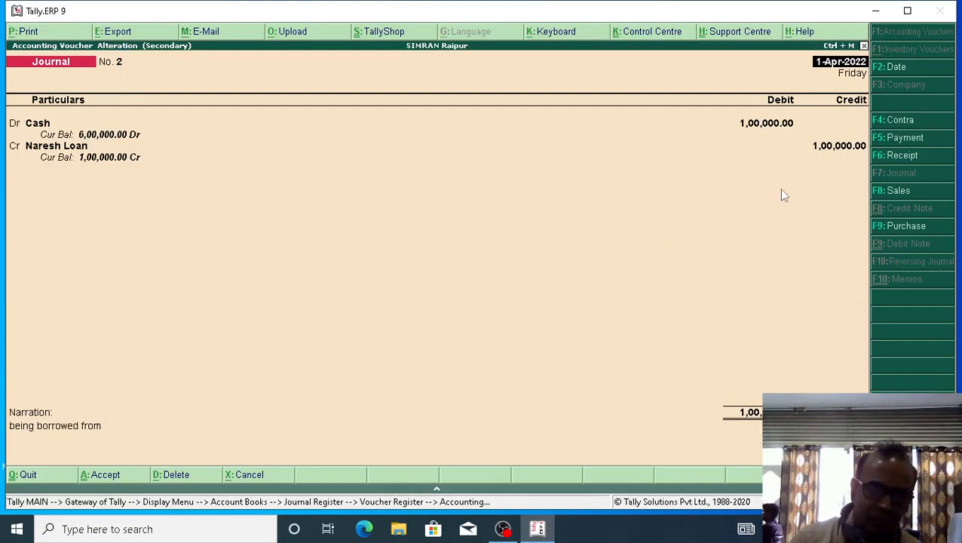
{"action": "key", "text": "Page_Down"}
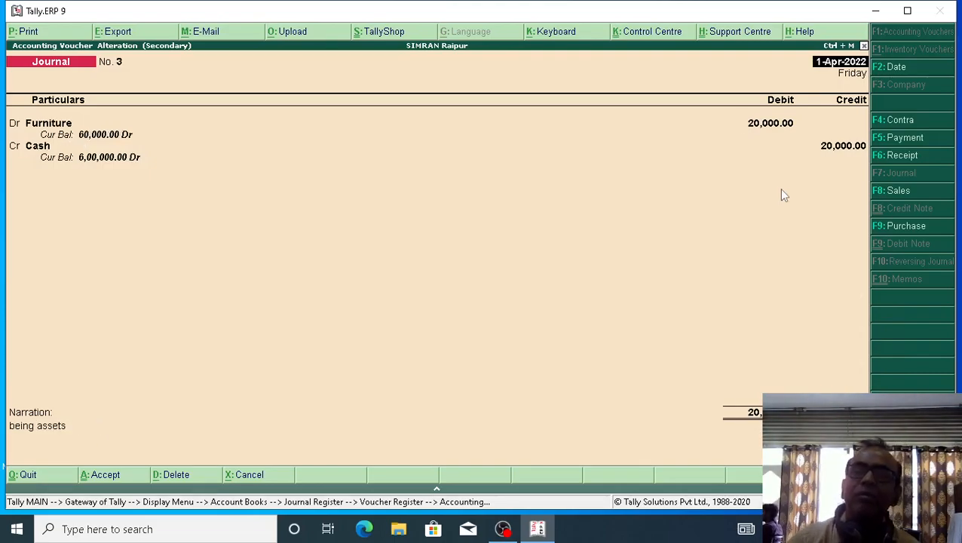
{"action": "key", "text": "Page_Down"}
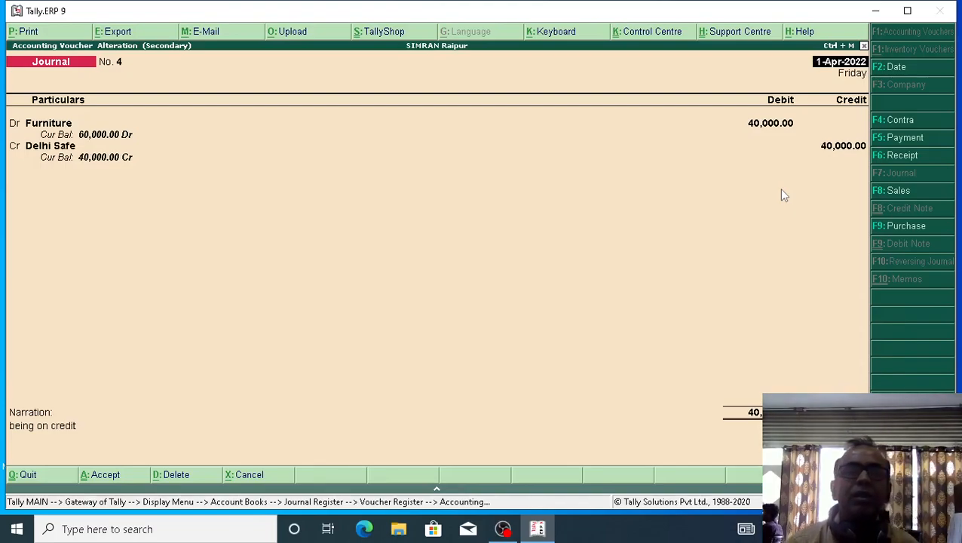
{"action": "key", "text": "Page_Down"}
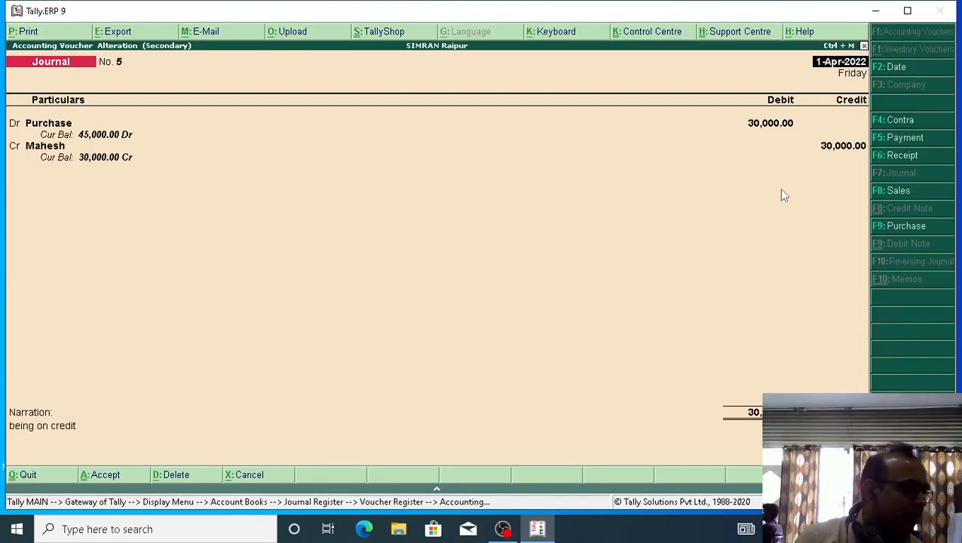
{"action": "key", "text": "Page_Down"}
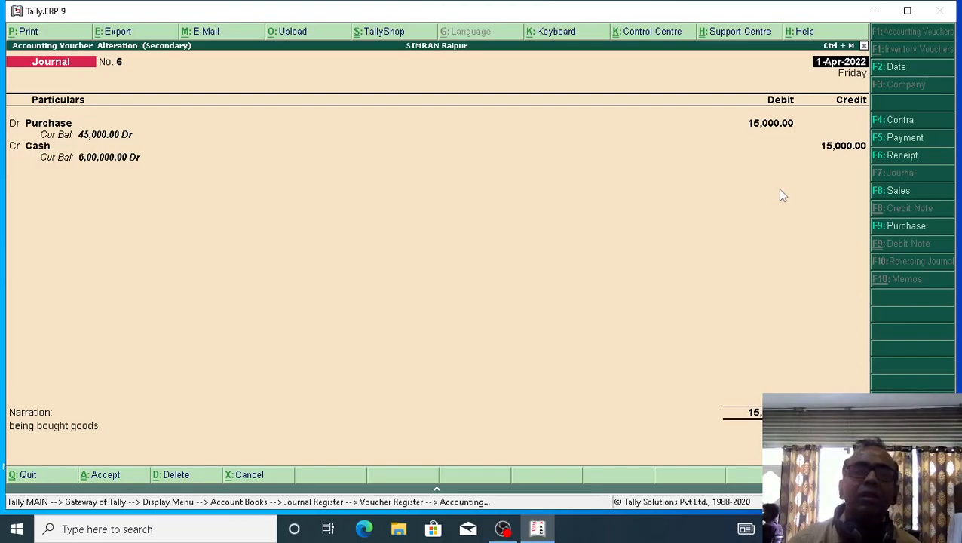
{"action": "key", "text": "Page_Down"}
{"action": "key", "text": "Page_Down"}
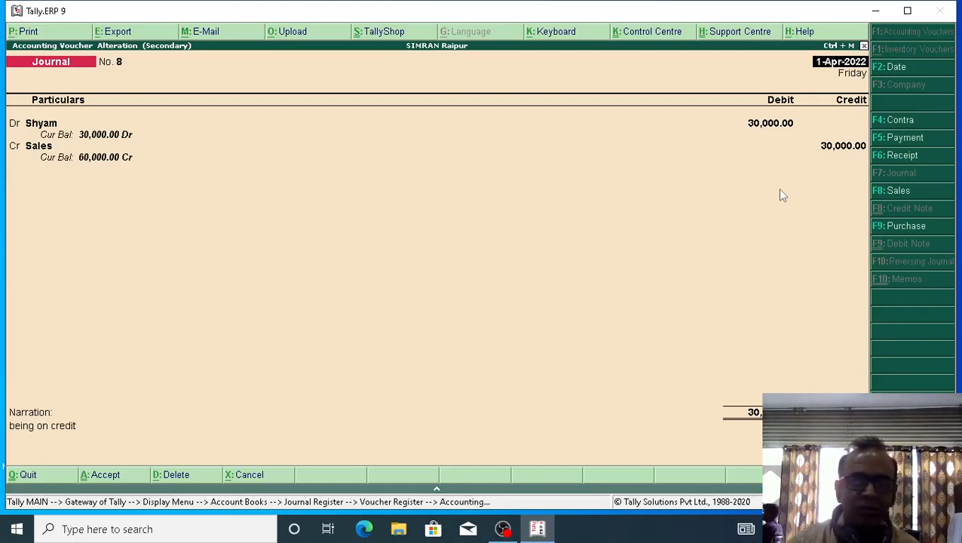
{"action": "key", "text": "Escape"}
{"action": "key", "text": "Escape"}
{"action": "key", "text": "Escape"}
{"action": "key", "text": "Escape"}
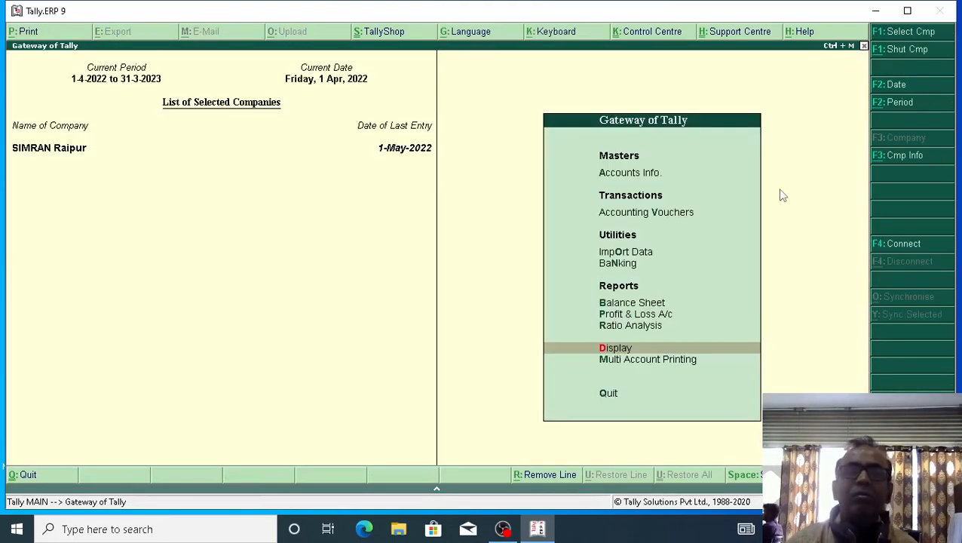
- Start creating a single ledger in the accounts masters and name it Salary
{"action": "key", "text": "v"}
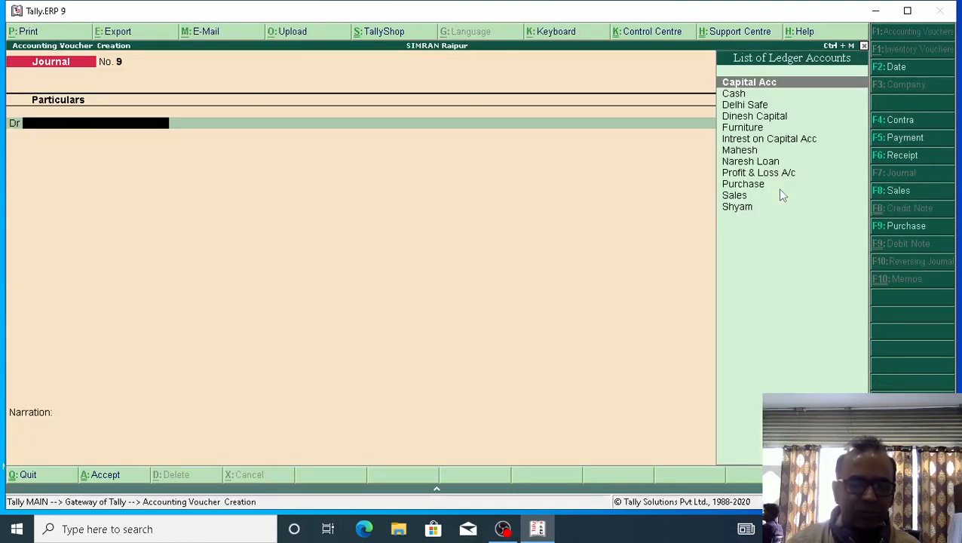
{"action": "key", "text": "Escape"}
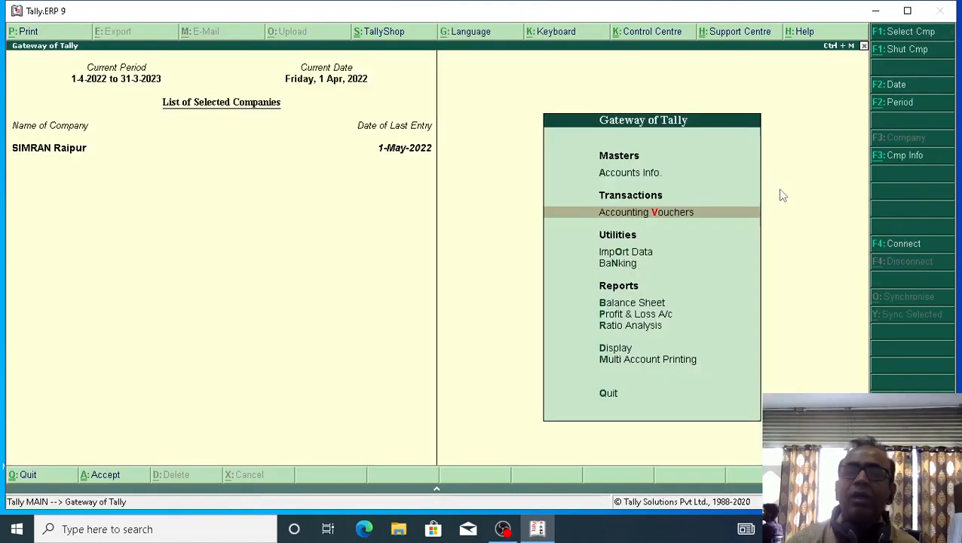
{"action": "key", "text": "Up"}
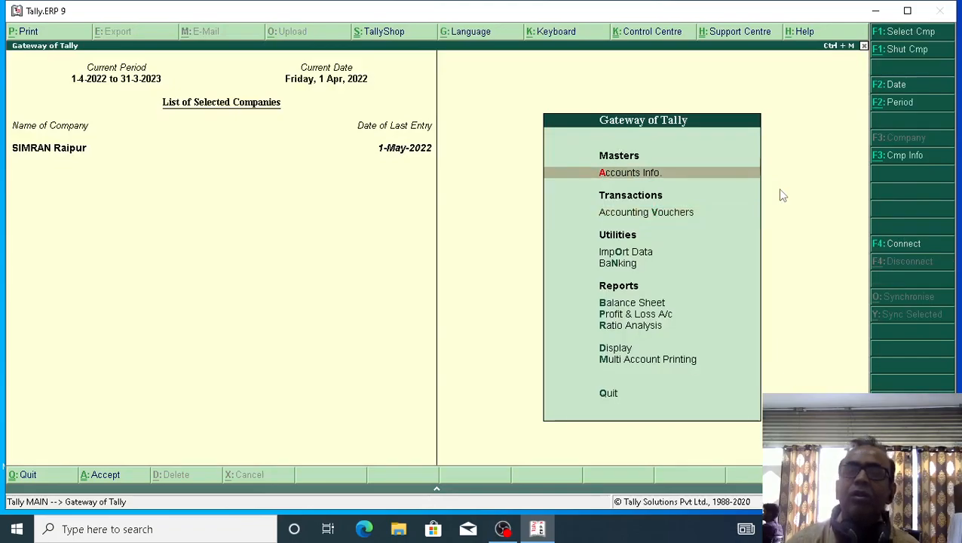
{"action": "key", "text": "Return"}
{"action": "key", "text": "Down"}
{"action": "key", "text": "Return"}
{"action": "key", "text": "Down"}
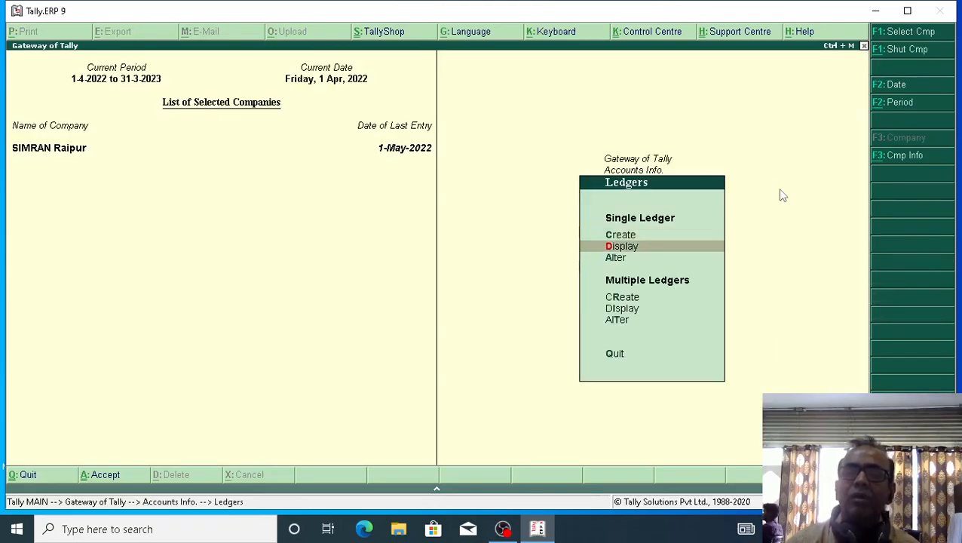
{"action": "key", "text": "Return"}
{"action": "key", "text": "Escape"}
{"action": "key", "text": "Up"}
{"action": "key", "text": "Up"}
{"action": "key", "text": "Return"}
{"action": "type", "text": "Salary"}
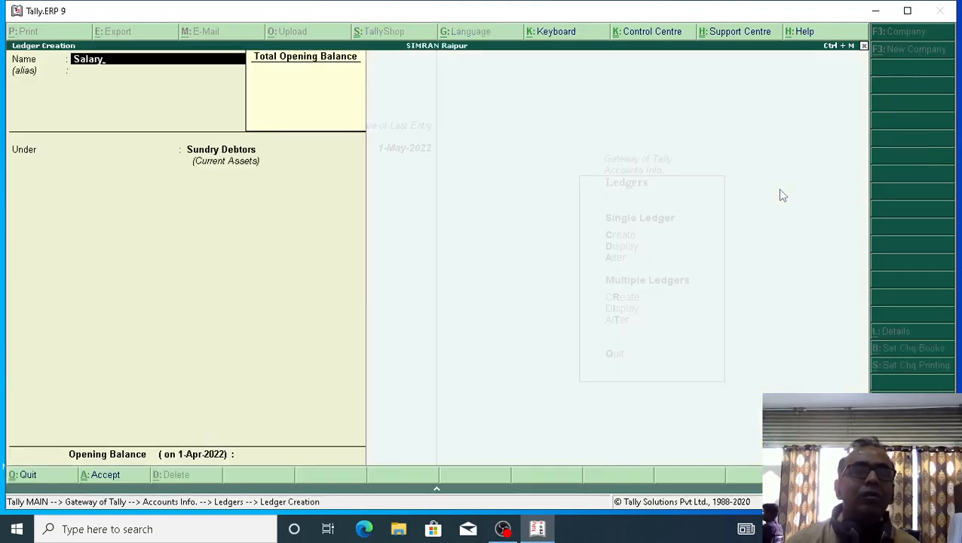
- Place the Salary ledger under Indirect Expenses, save it and return to the Gateway of Tally
{"action": "key", "text": "Return"}
{"action": "key", "text": "Return"}
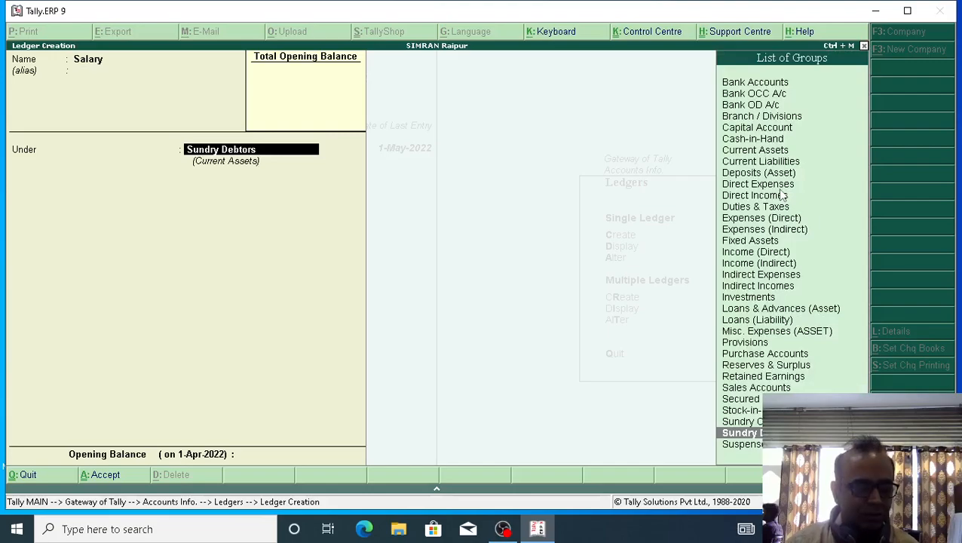
{"action": "type", "text": "Ind"}
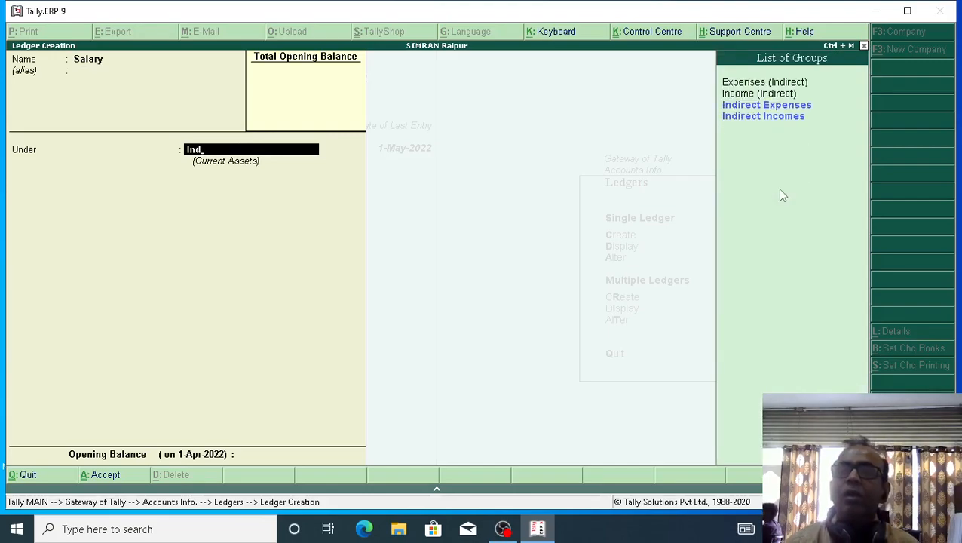
{"action": "key", "text": "Down"}
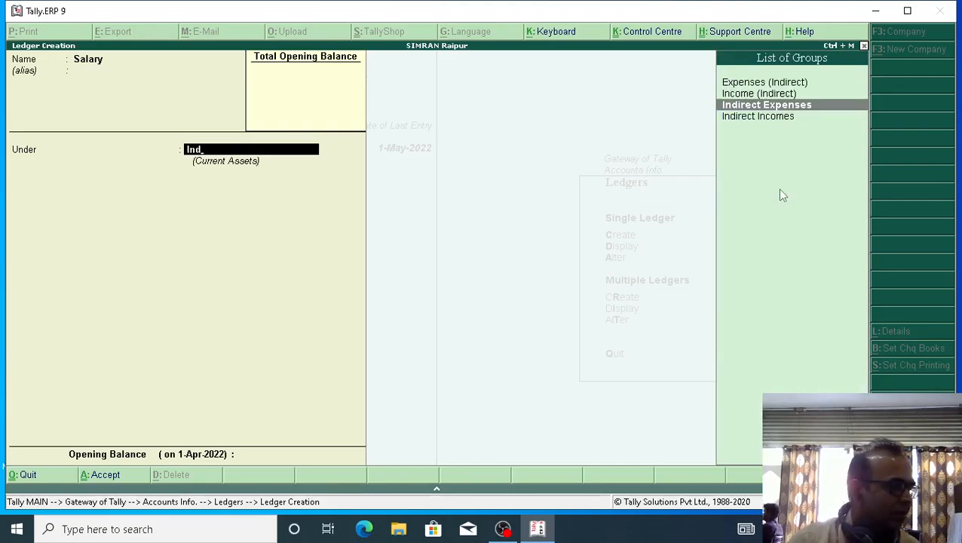
{"action": "key", "text": "Return"}
{"action": "key", "text": "Return"}
{"action": "key", "text": "Return"}
{"action": "key", "text": "Return"}
{"action": "key", "text": "Escape"}
{"action": "key", "text": "Escape"}
{"action": "key", "text": "Escape"}
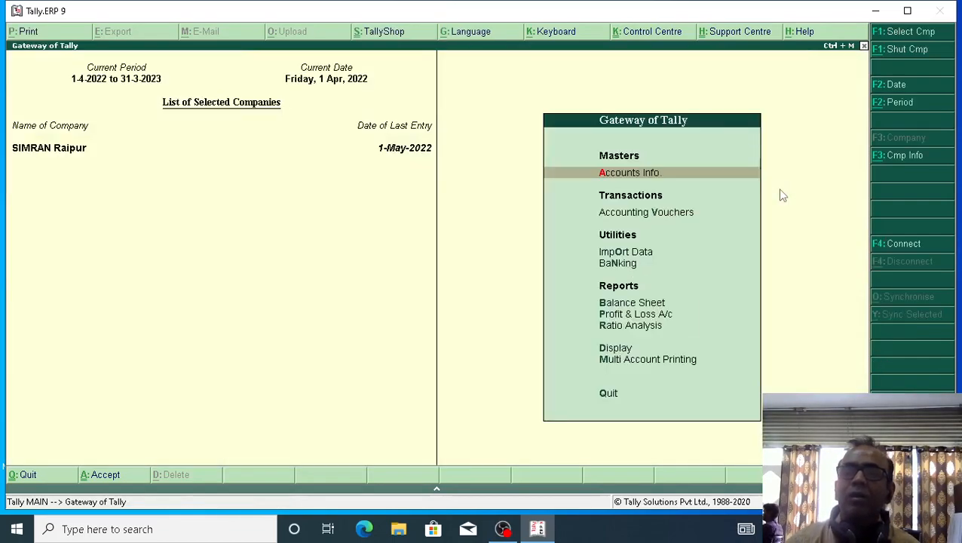
- Start a new journal voucher and debit the Salary ledger with 5,000
{"action": "key", "text": "Down"}
{"action": "key", "text": "Return"}
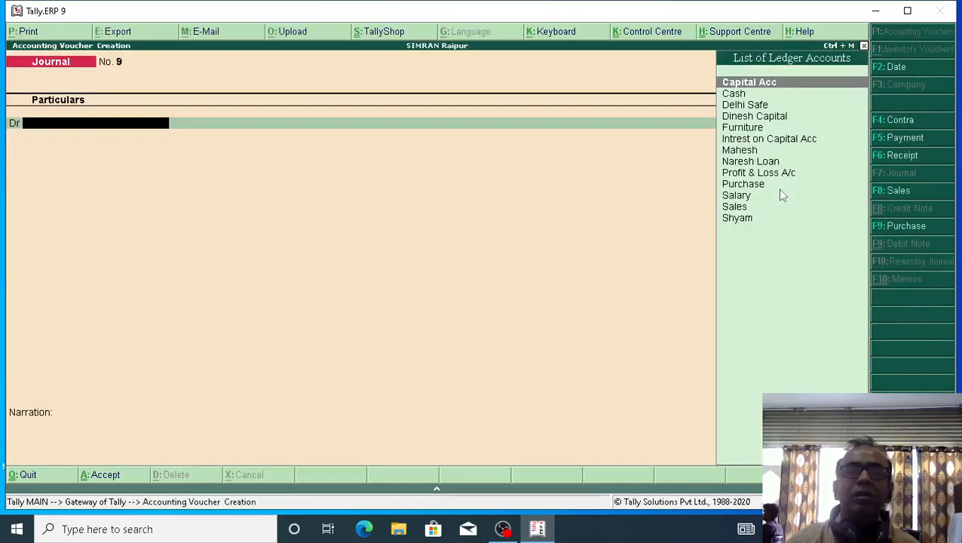
{"action": "type", "text": "Sa"}
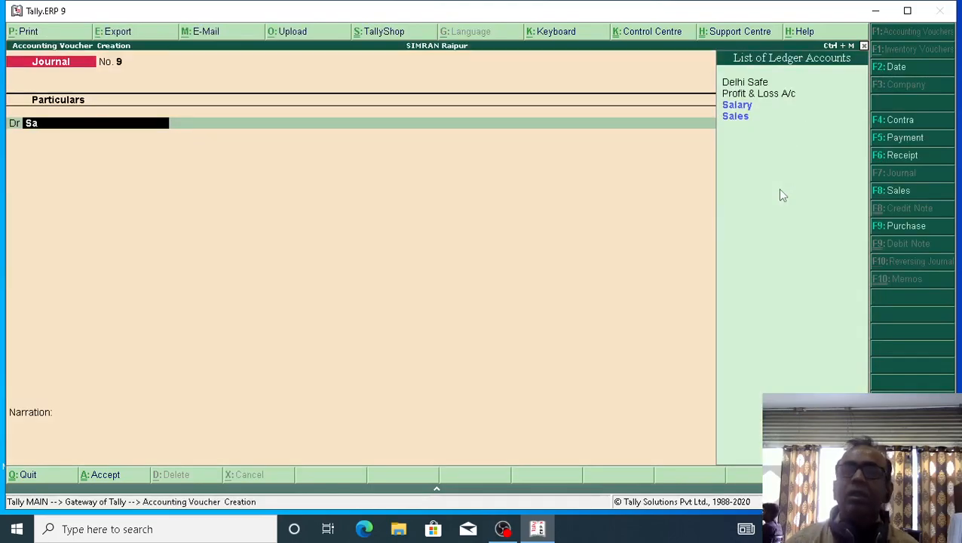
{"action": "key", "text": "Return"}
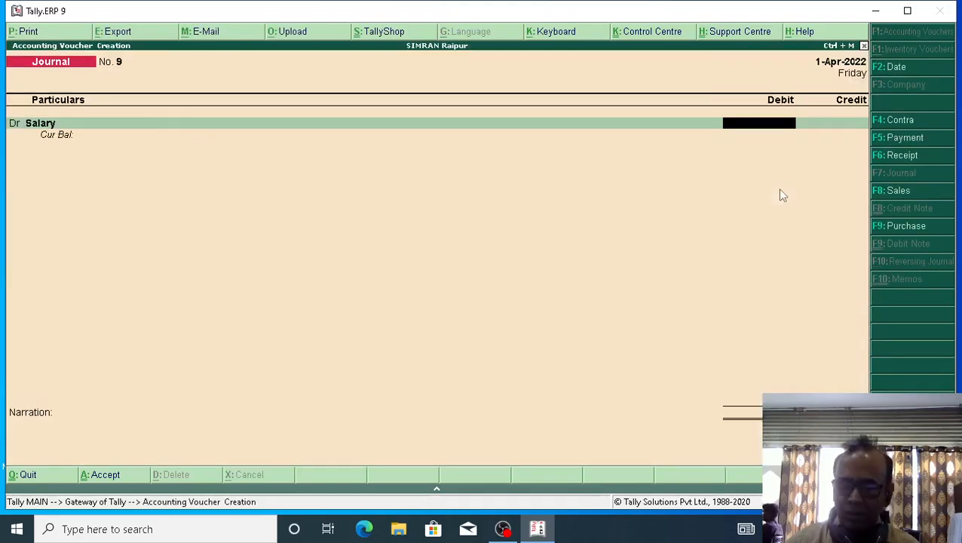
{"action": "type", "text": "5000"}
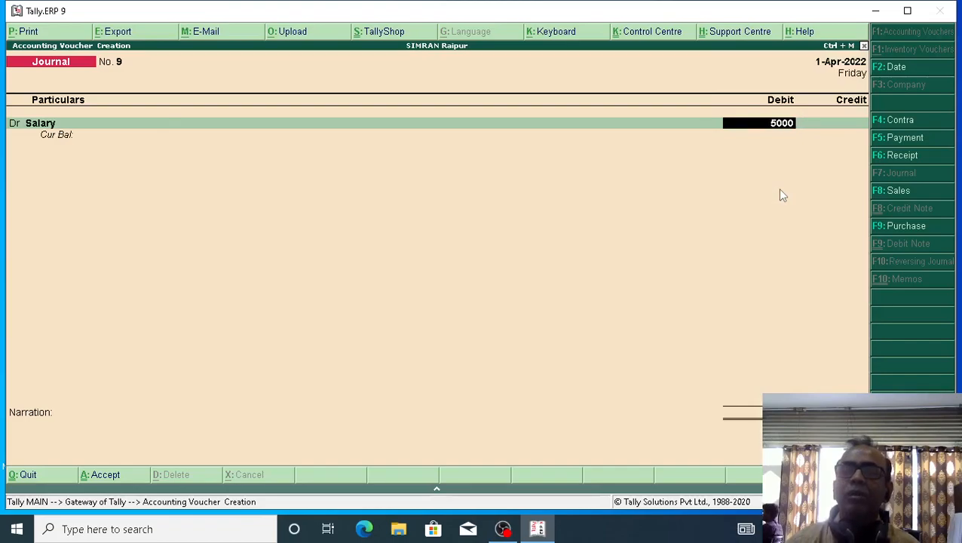
{"action": "key", "text": "Return"}
- Credit the Cash ledger with 5,000 in the salary voucher
{"action": "type", "text": "Ca"}
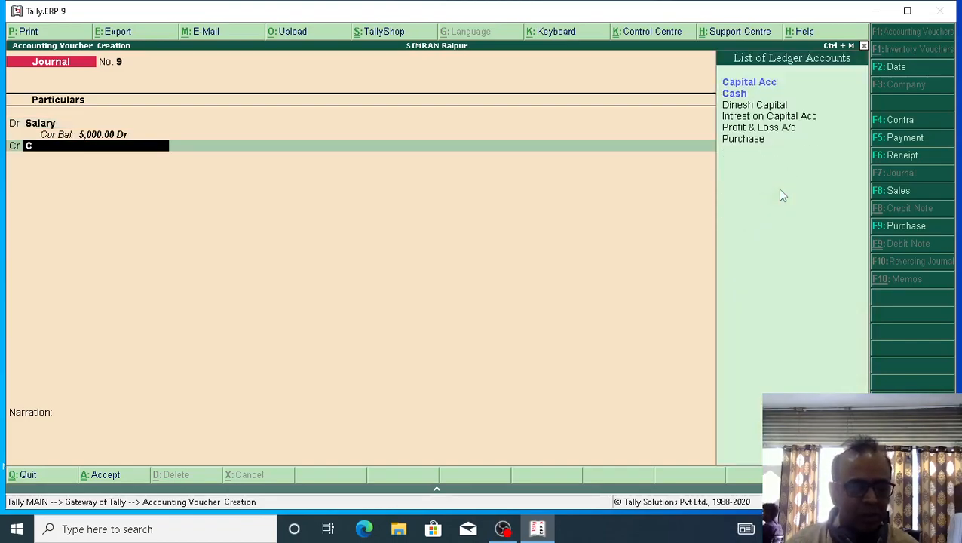
{"action": "key", "text": "Down"}
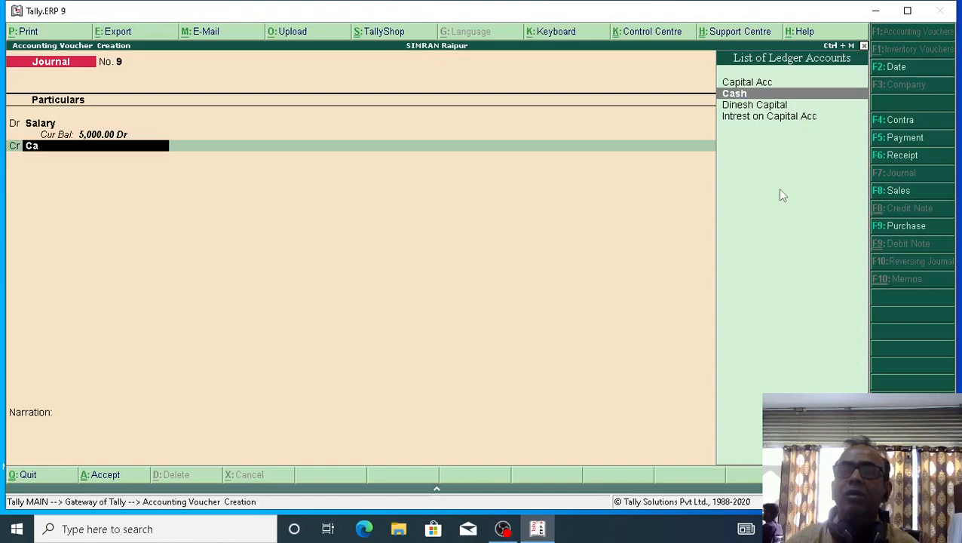
{"action": "key", "text": "Return"}
{"action": "key", "text": "Return"}
- Enter a narration stating the employee was paid "for the month oct-22", save the salary voucher and leave voucher creation
{"action": "type", "text": "be"}
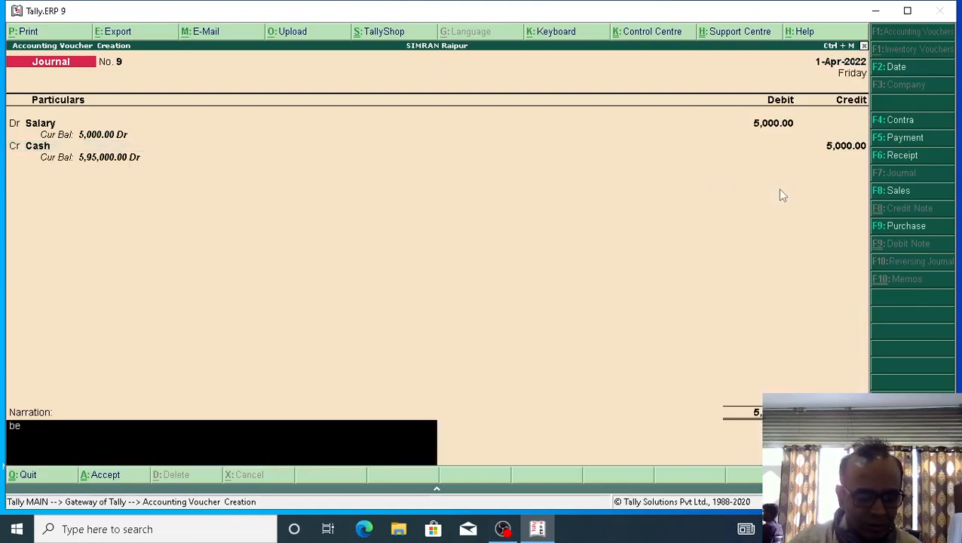
{"action": "type", "text": "ing pa"}
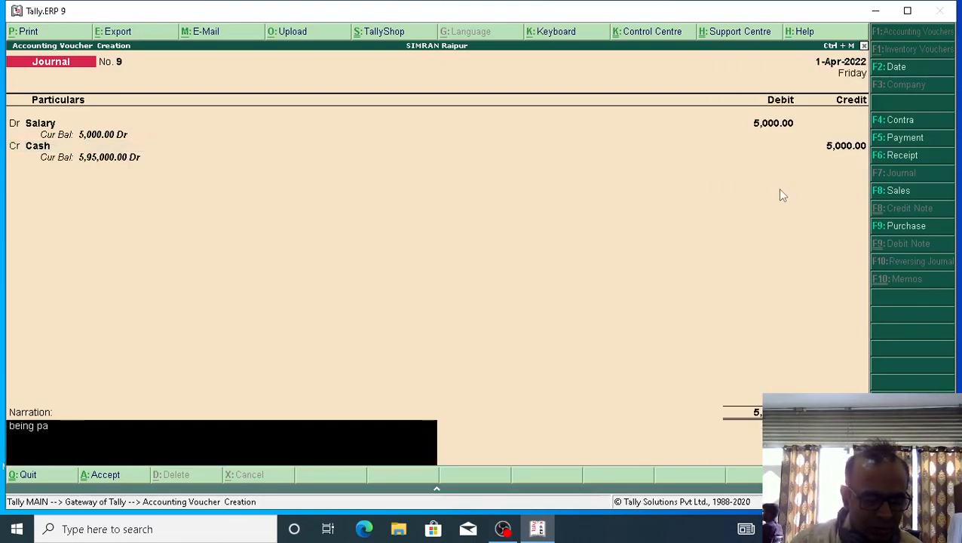
{"action": "type", "text": "id Ramesh for the"}
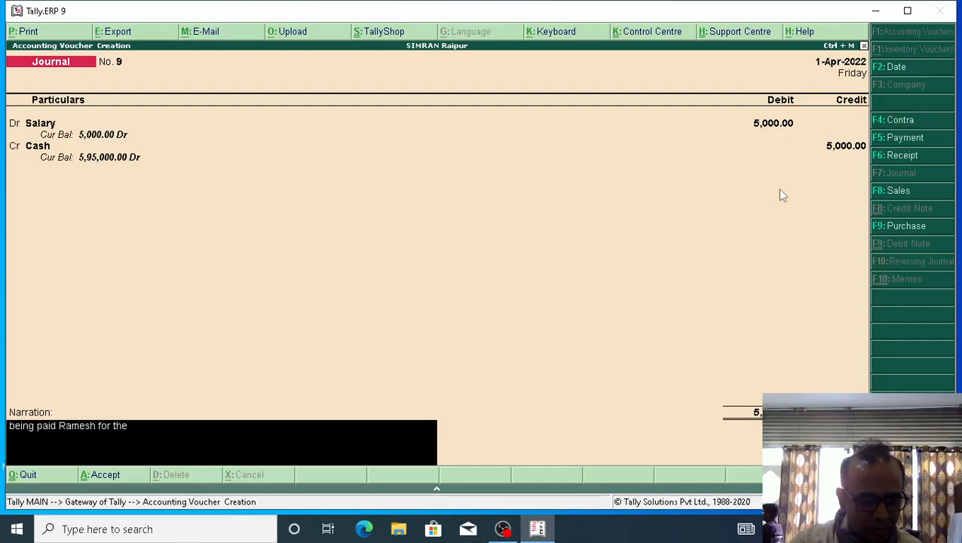
{"action": "type", "text": " month"}
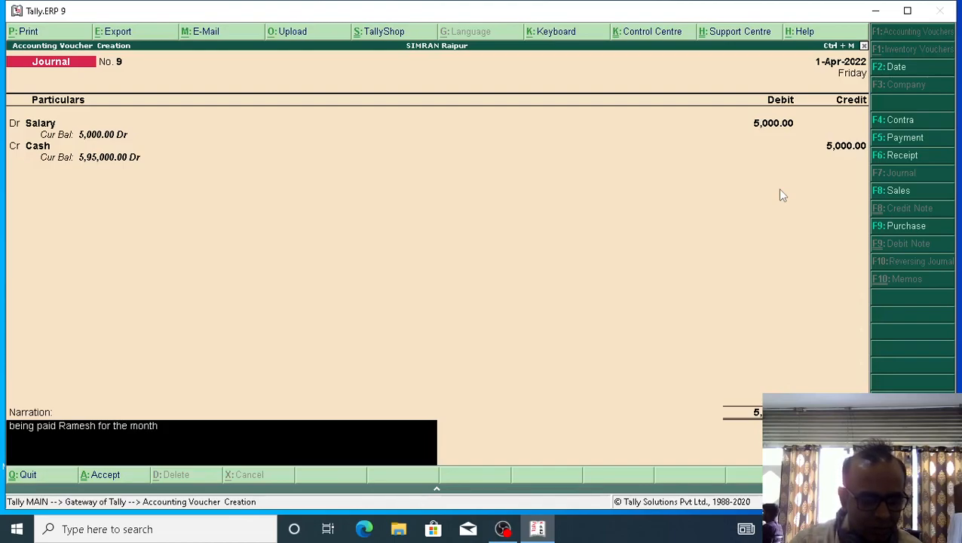
{"action": "type", "text": " oct-22"}
{"action": "key", "text": "Return"}
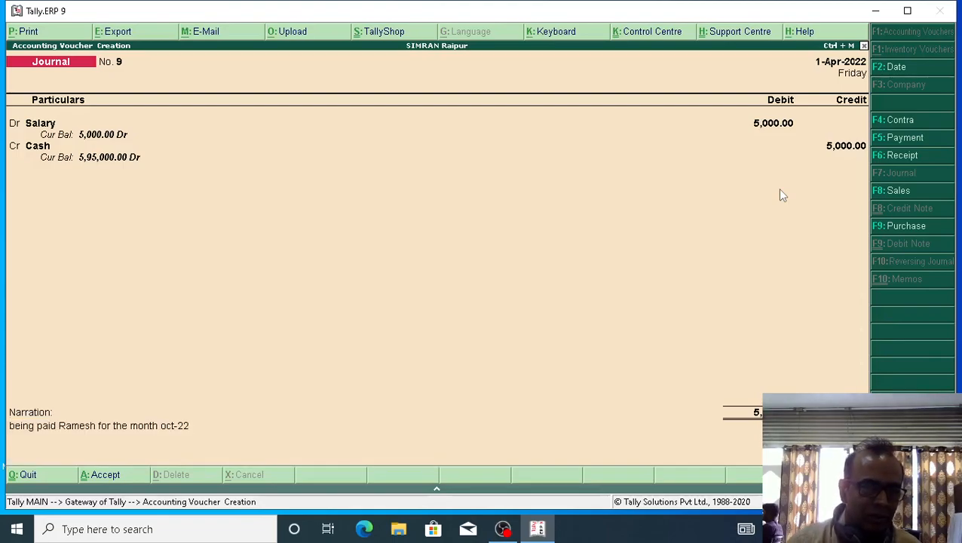
{"action": "key", "text": "Return"}
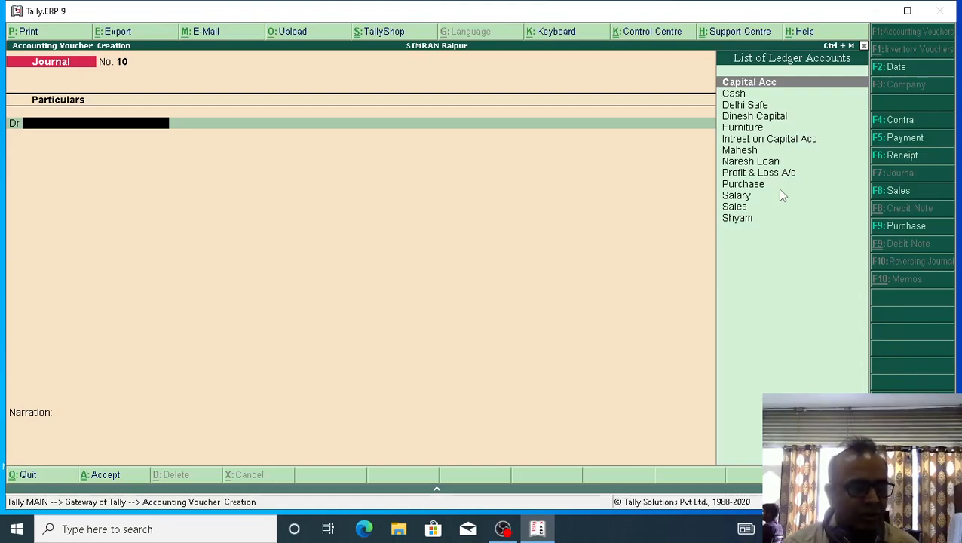
{"action": "key", "text": "Escape"}
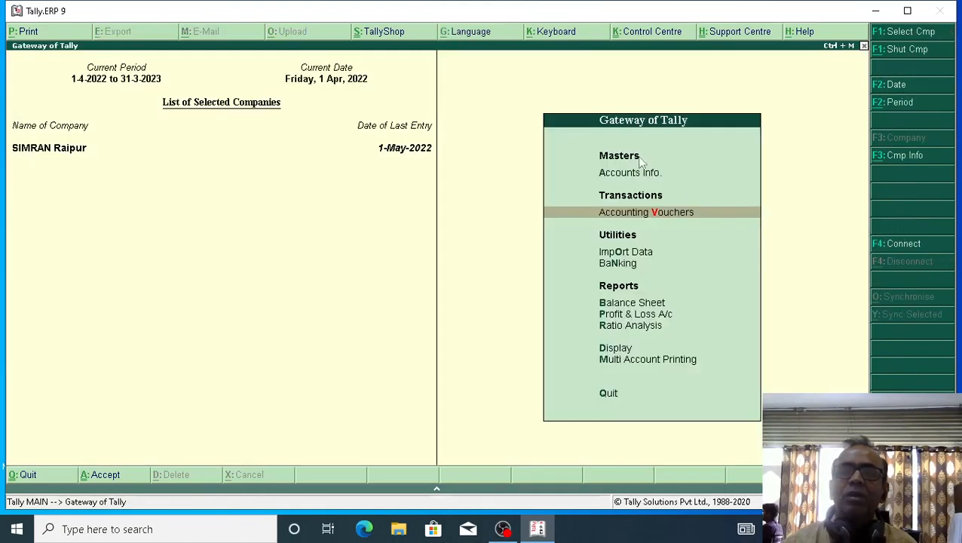